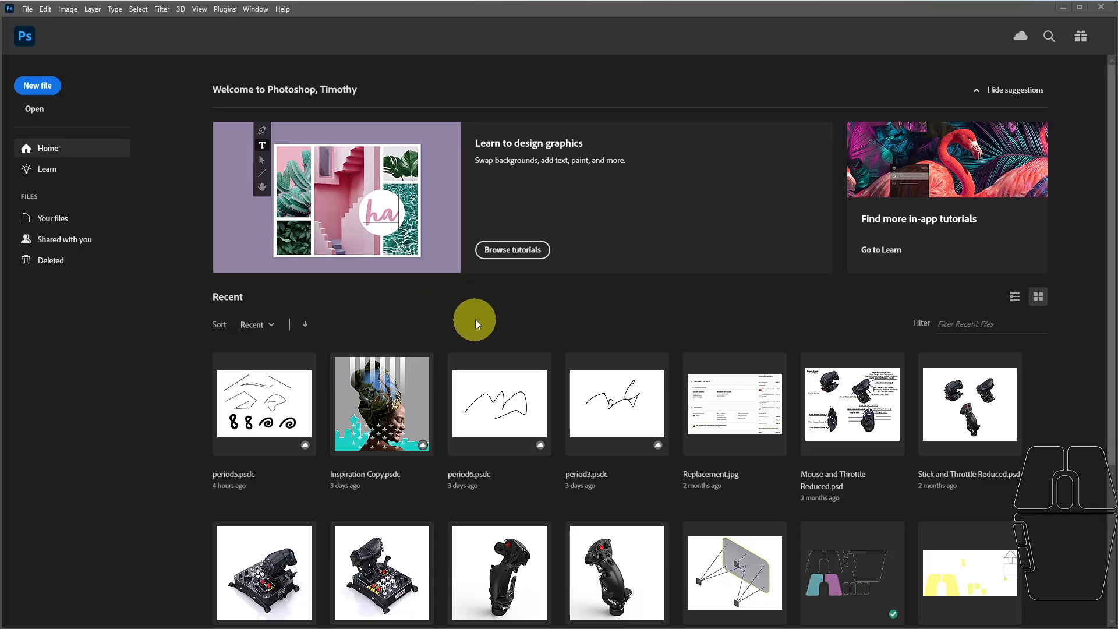
left_click(430, 300)
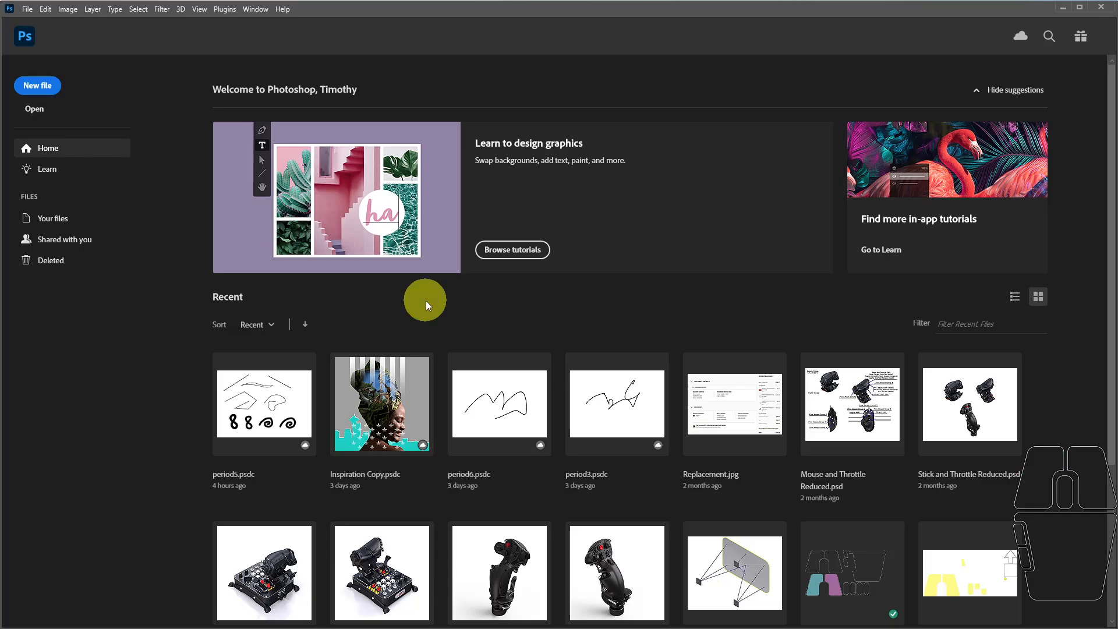
right_click(425, 300)
Create a new print document from the Letter preset, 8.5 x 11 inches at 300 pixels per inch.
left_click(38, 87)
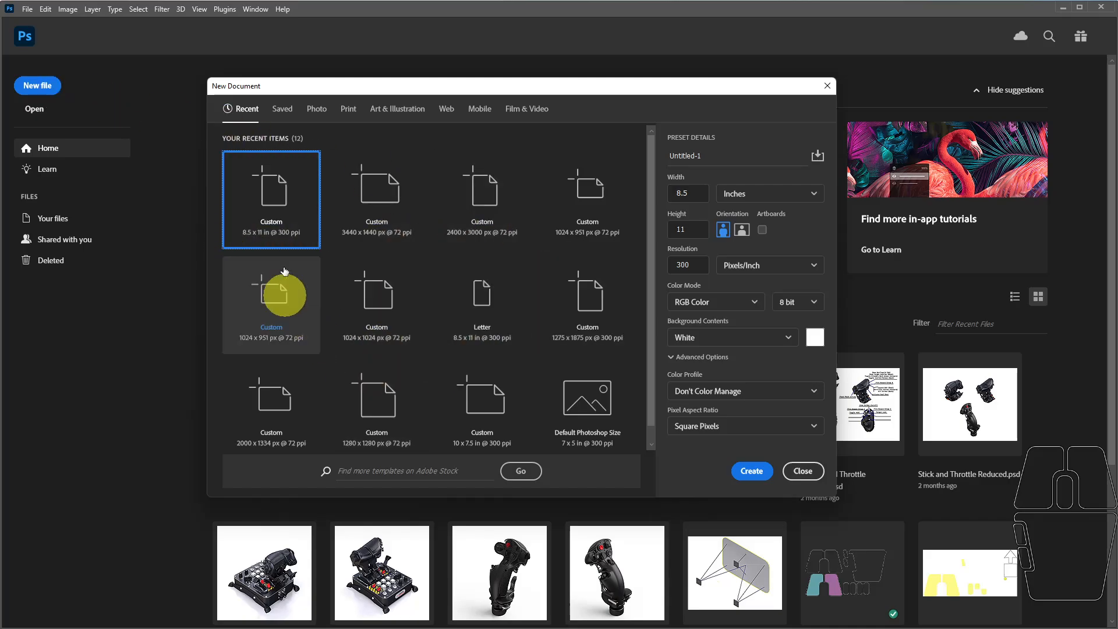
left_click(313, 109)
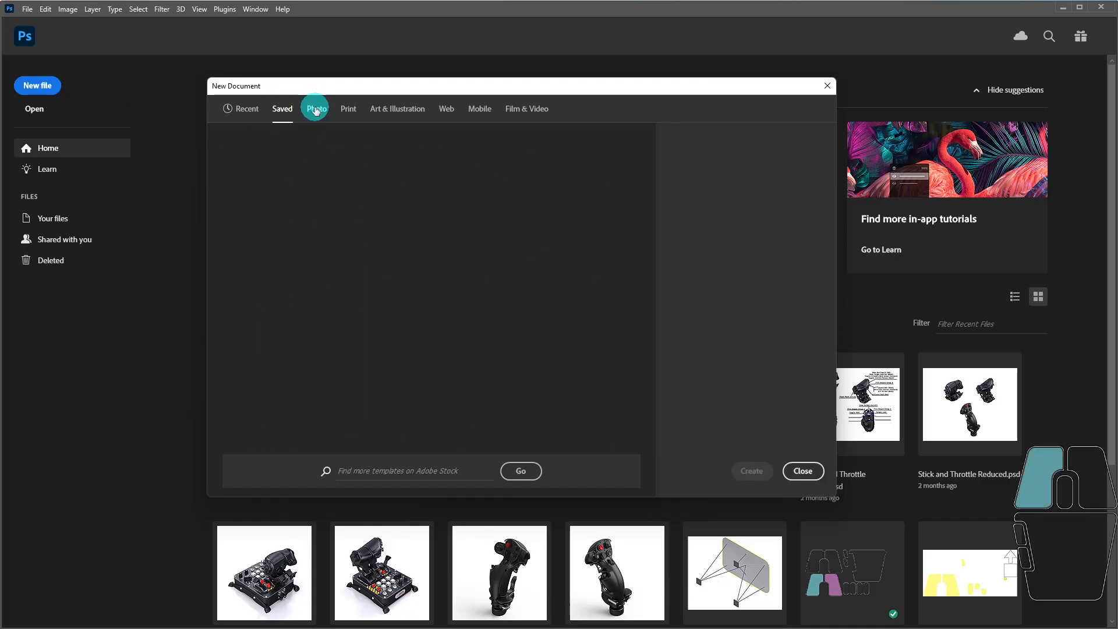
left_click(349, 110)
left_click(398, 112)
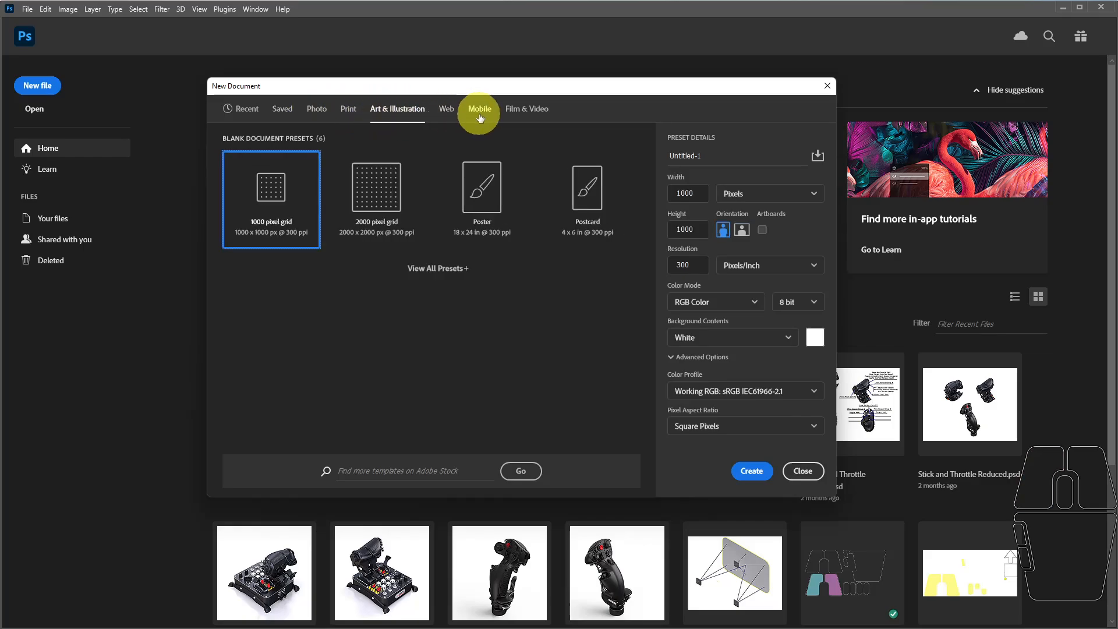
left_click(347, 110)
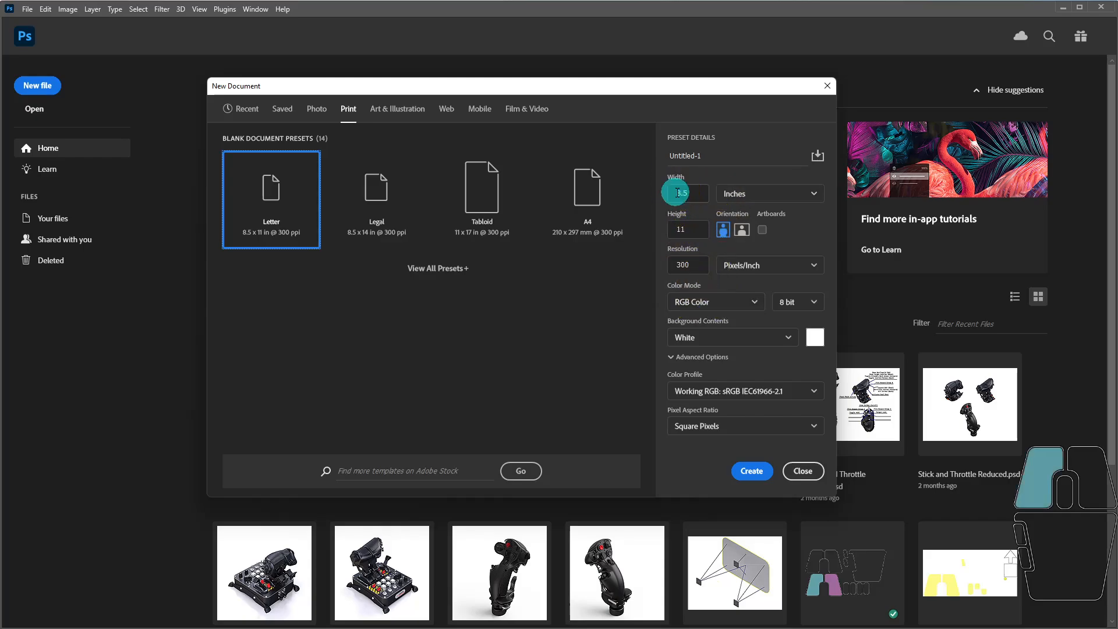
double_click(701, 193)
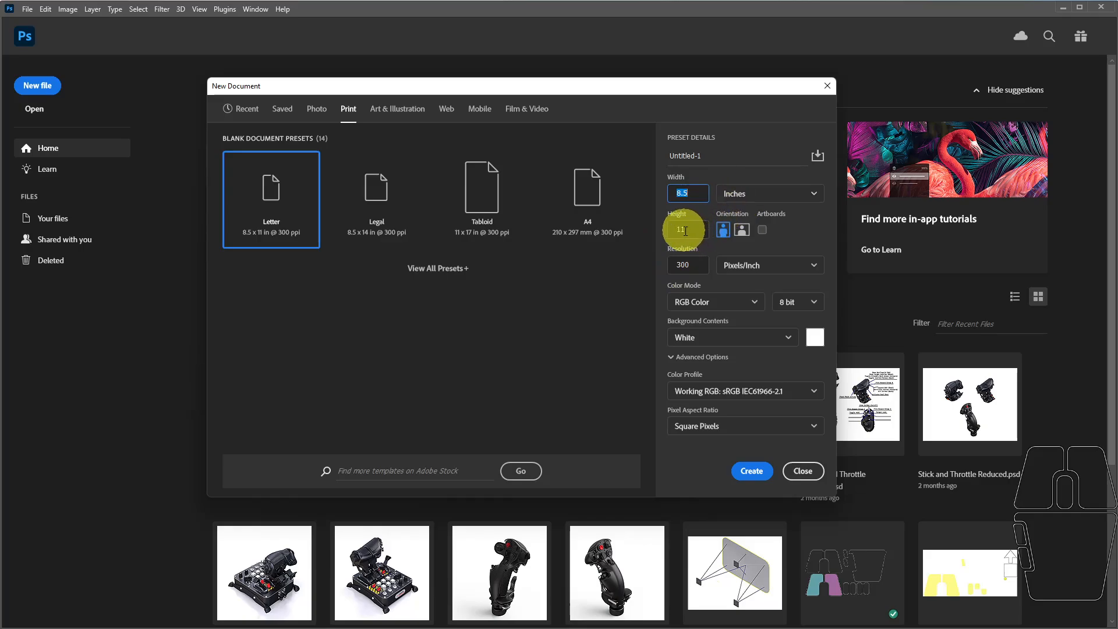
left_click(689, 266)
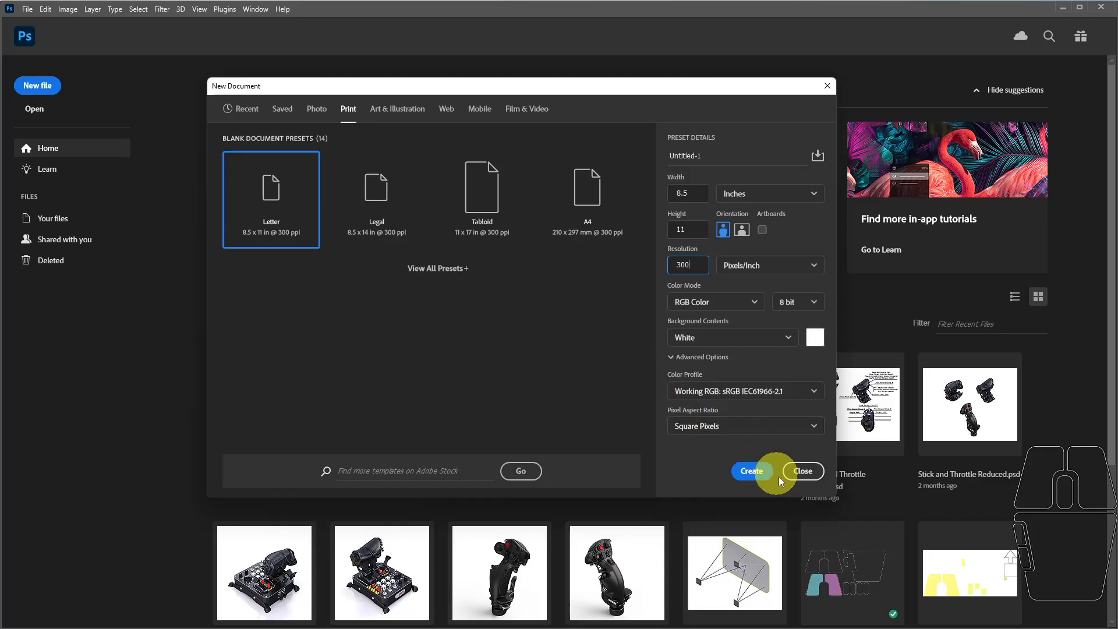
left_click(752, 476)
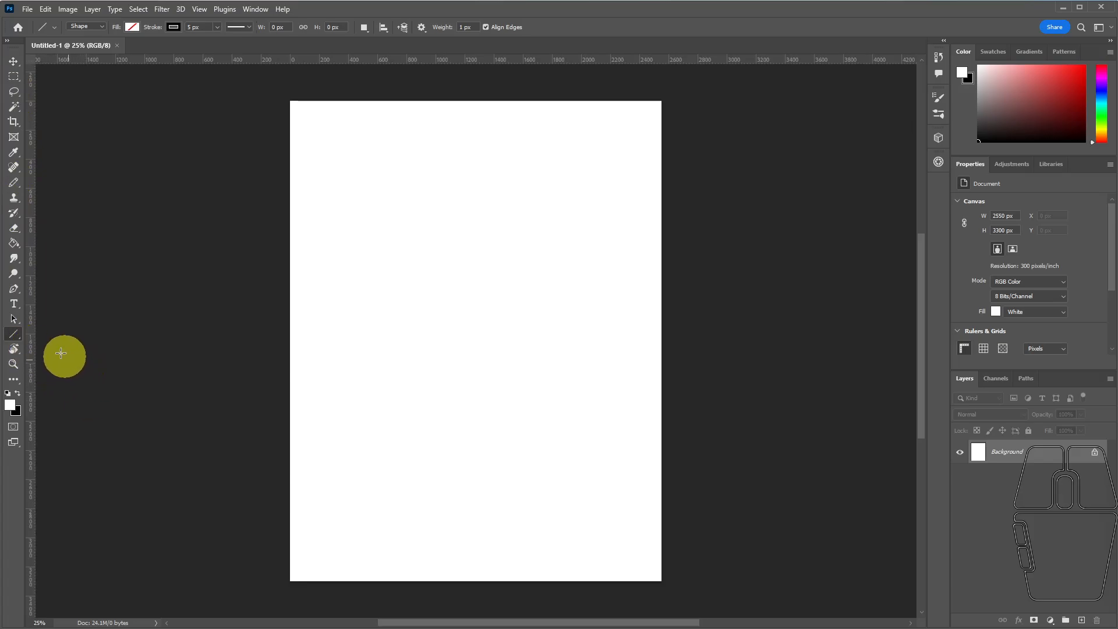
Using the Line Tool with a black fill, draw a downward-sloping line about 982 px long in the page's upper left area.
left_click(16, 335)
left_click_drag(16, 335, 51, 332)
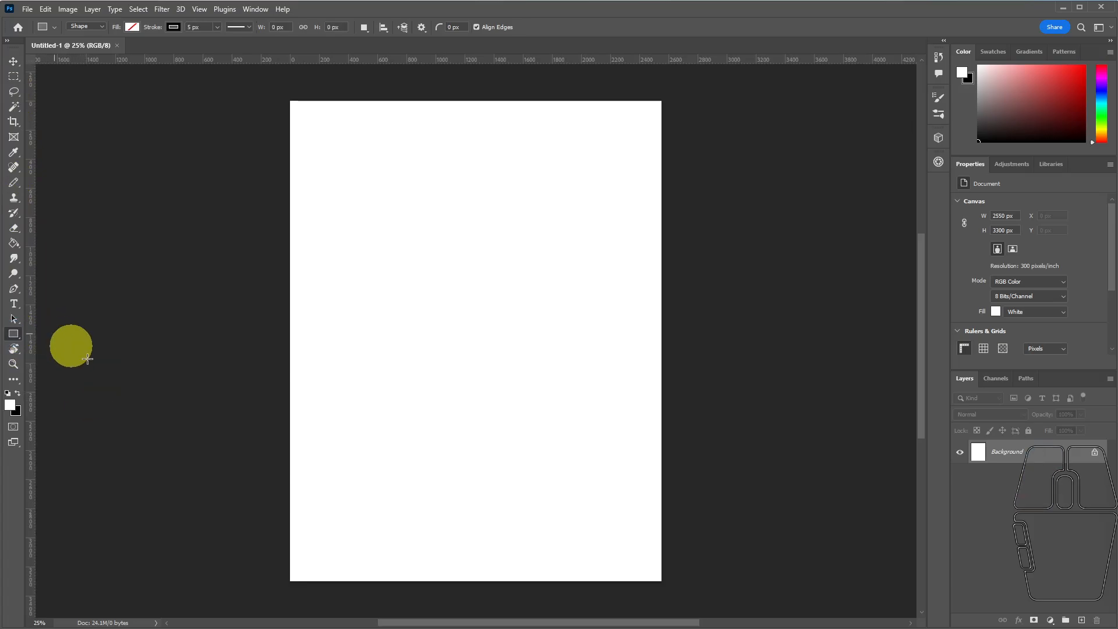
left_click(13, 335)
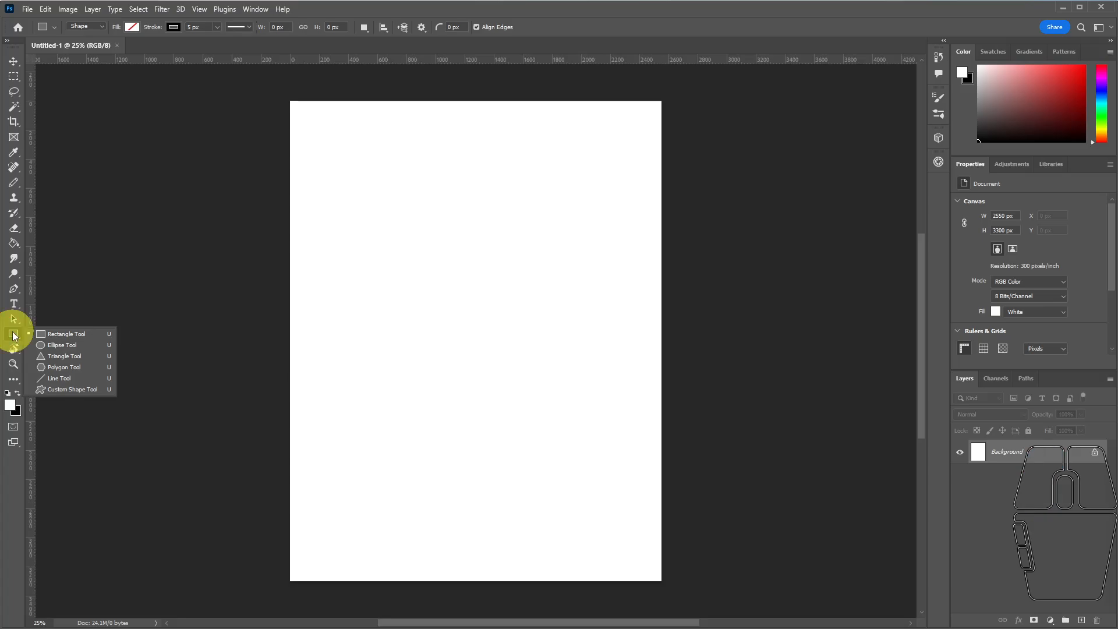
left_click(55, 379)
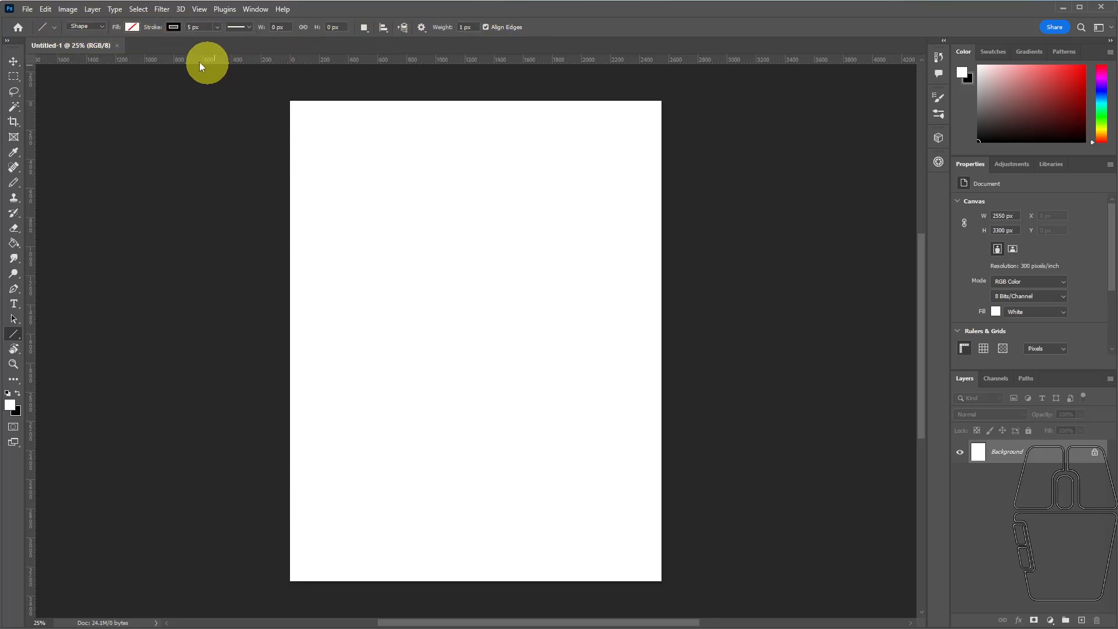
left_click(103, 26)
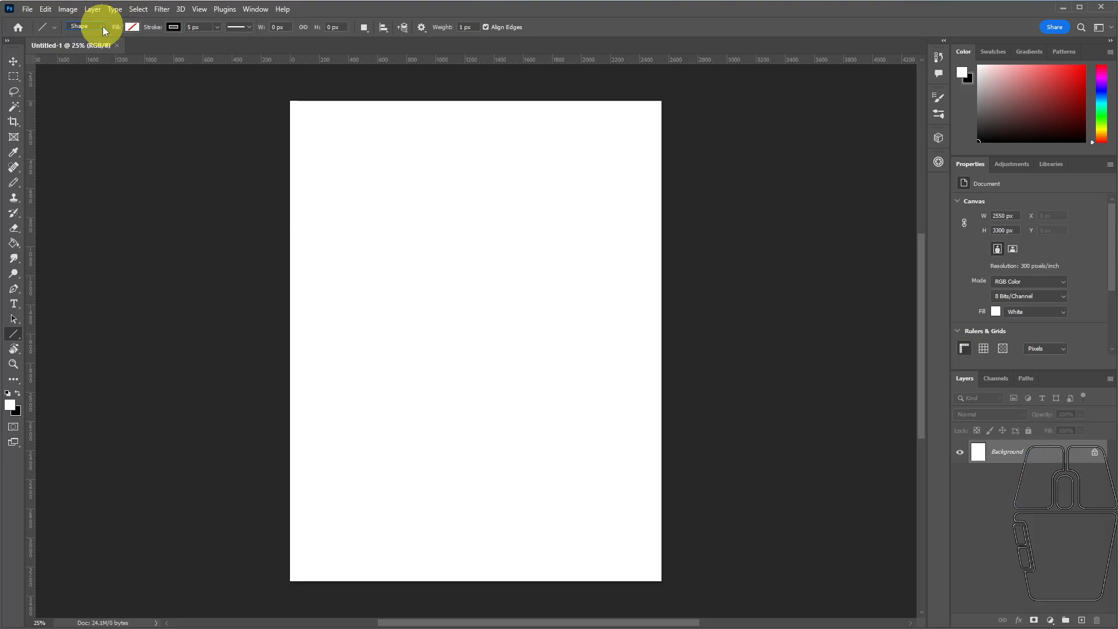
left_click(131, 28)
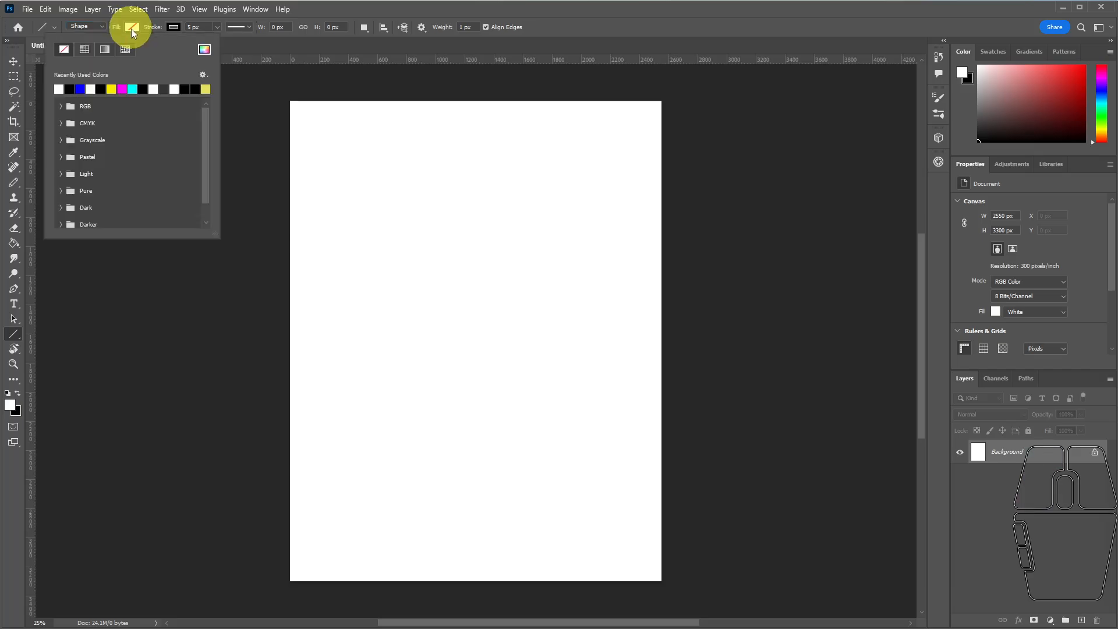
left_click(69, 88)
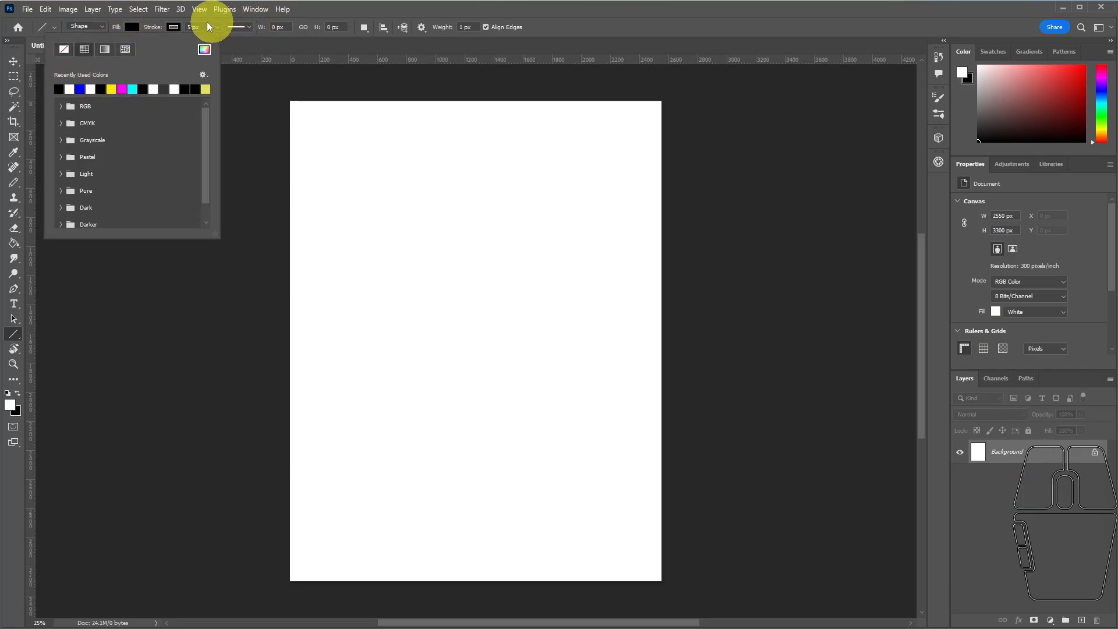
left_click(323, 11)
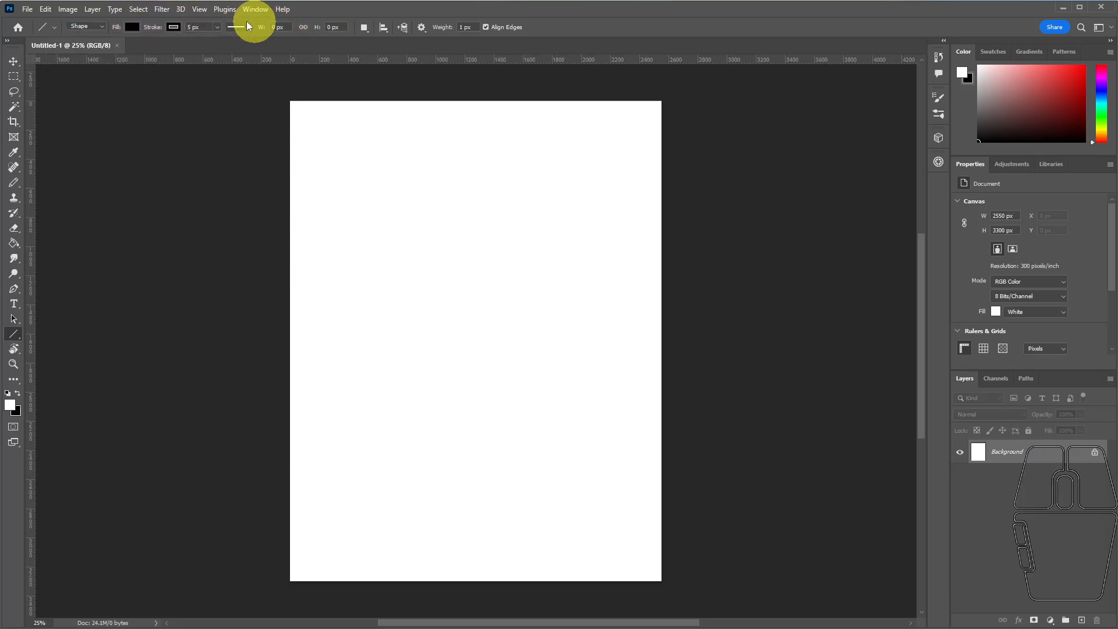
left_click(179, 27)
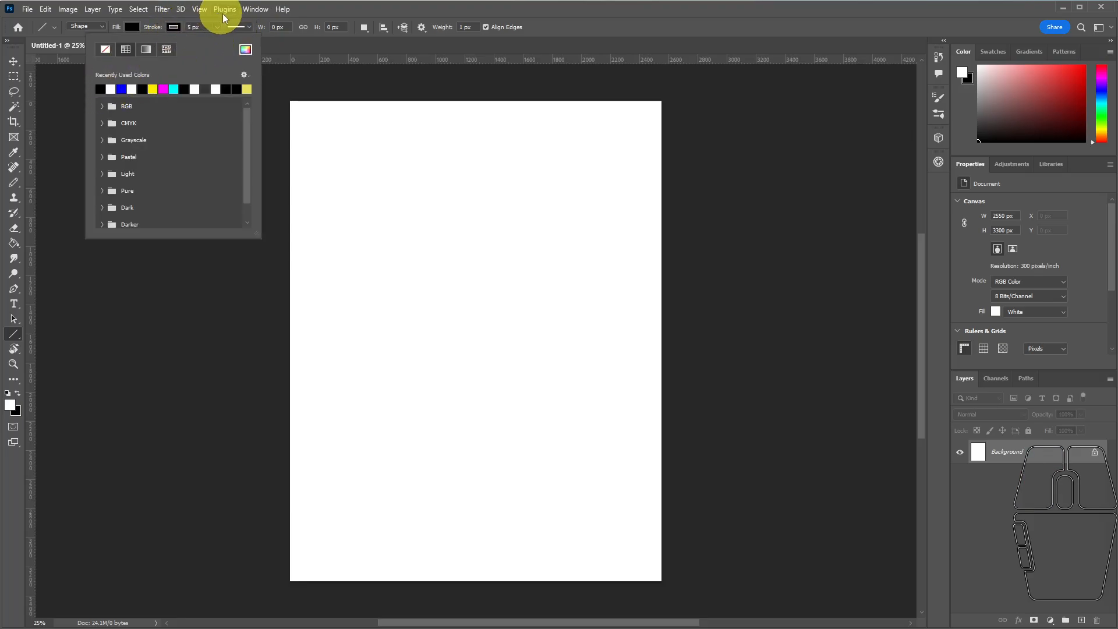
left_click(320, 12)
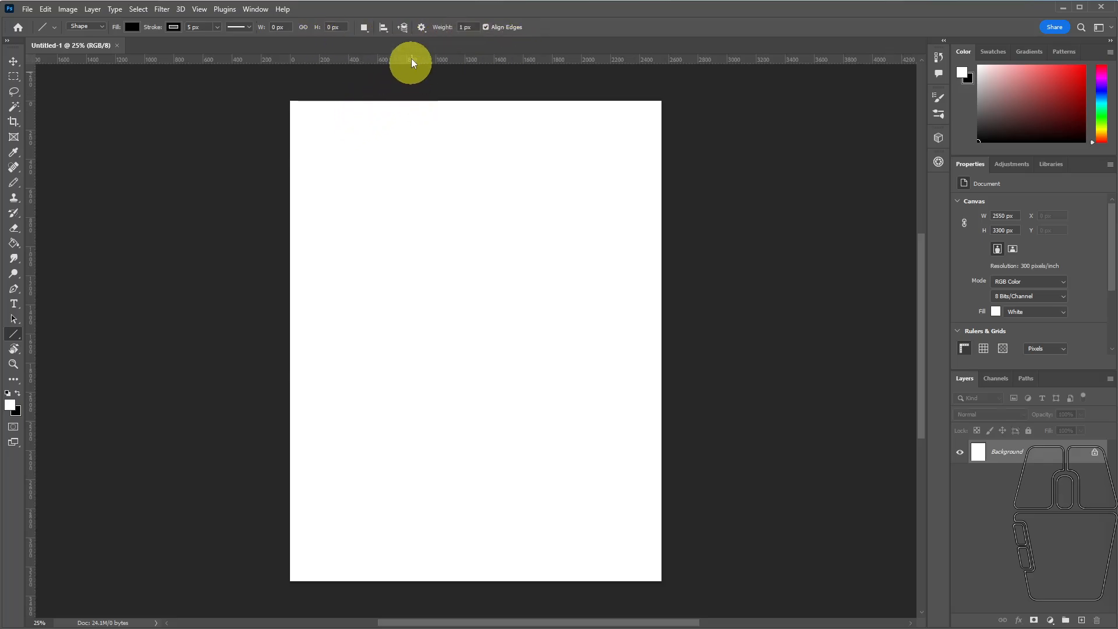
left_click_drag(319, 161, 454, 206)
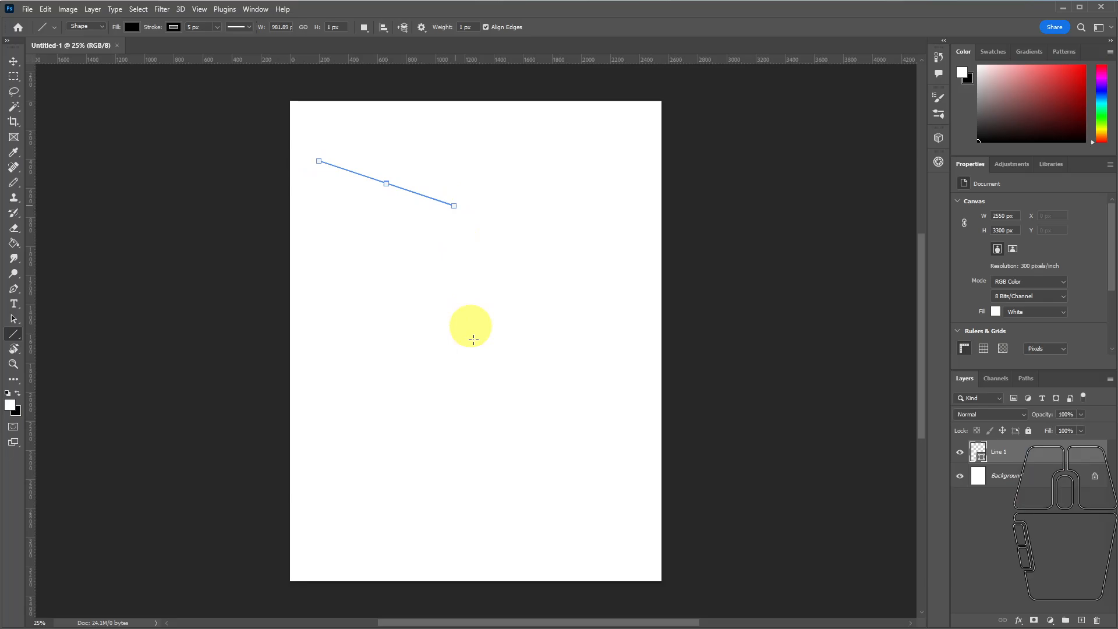
Draw a second line about 1144 px long with an end arrowhead below the first, and inspect its tip up close.
left_click(421, 27)
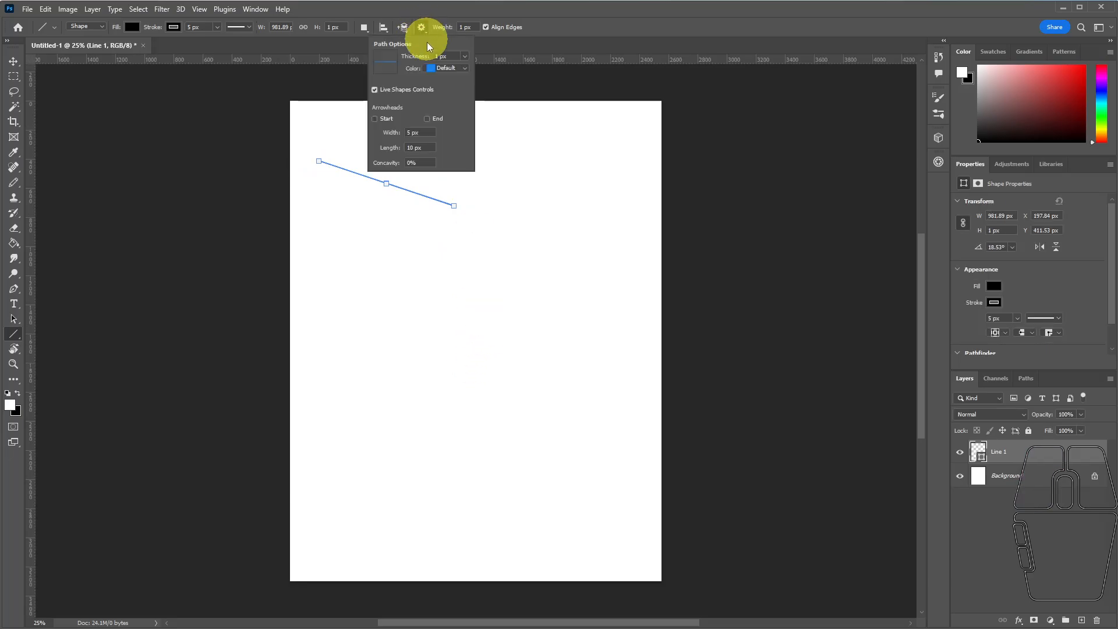
left_click(427, 118)
left_click_drag(366, 235, 531, 255)
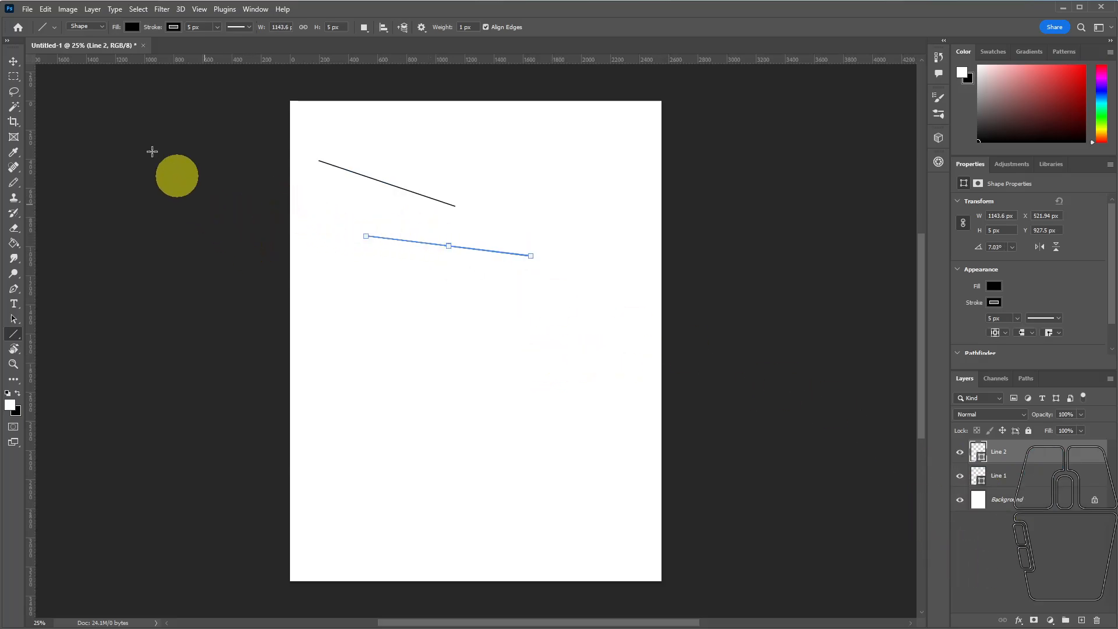
left_click(13, 61)
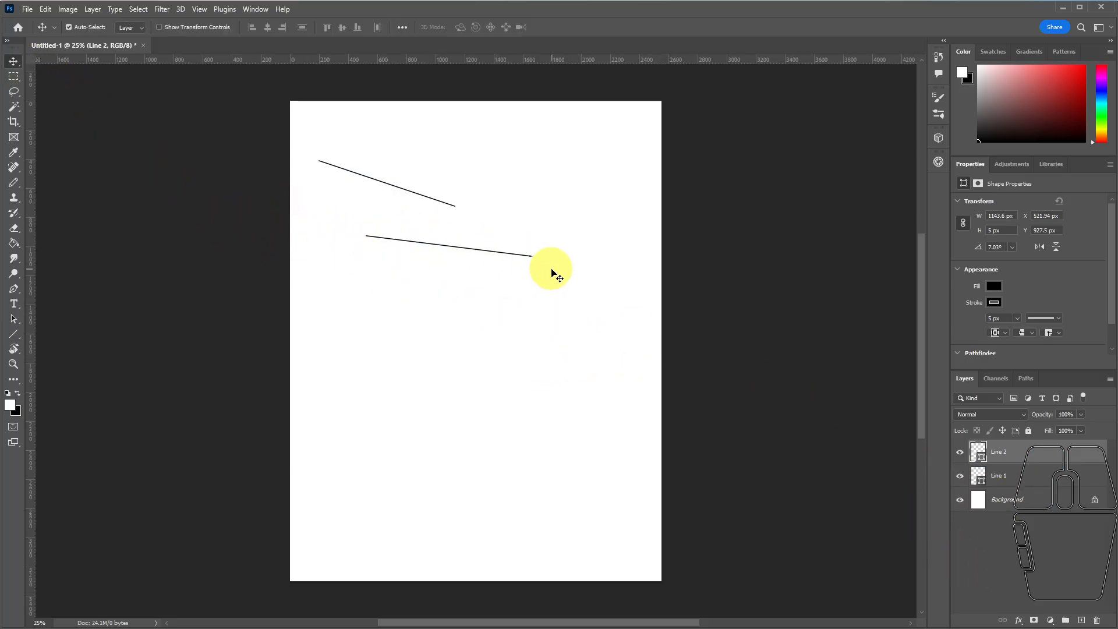
scroll(551, 269, "up", 1)
left_click(16, 367)
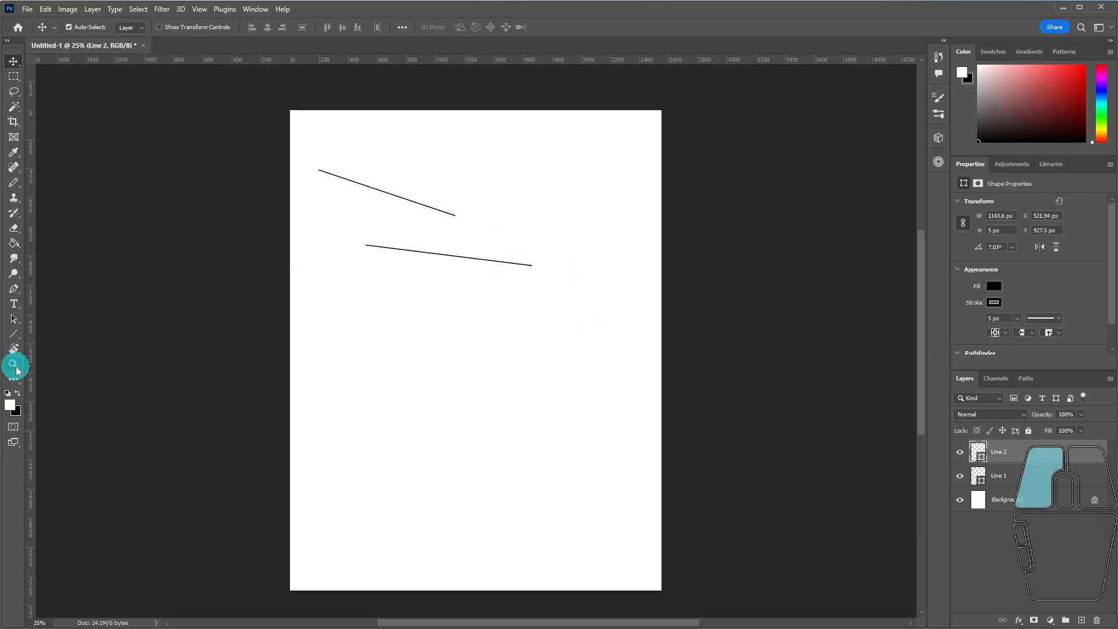
left_click(527, 266)
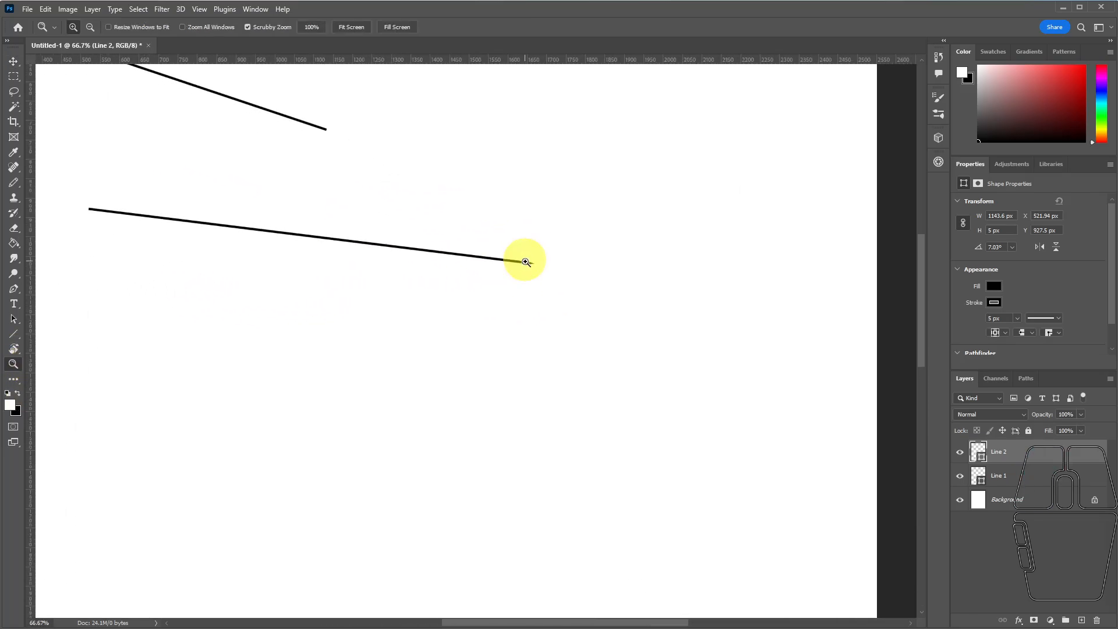
left_click(526, 262)
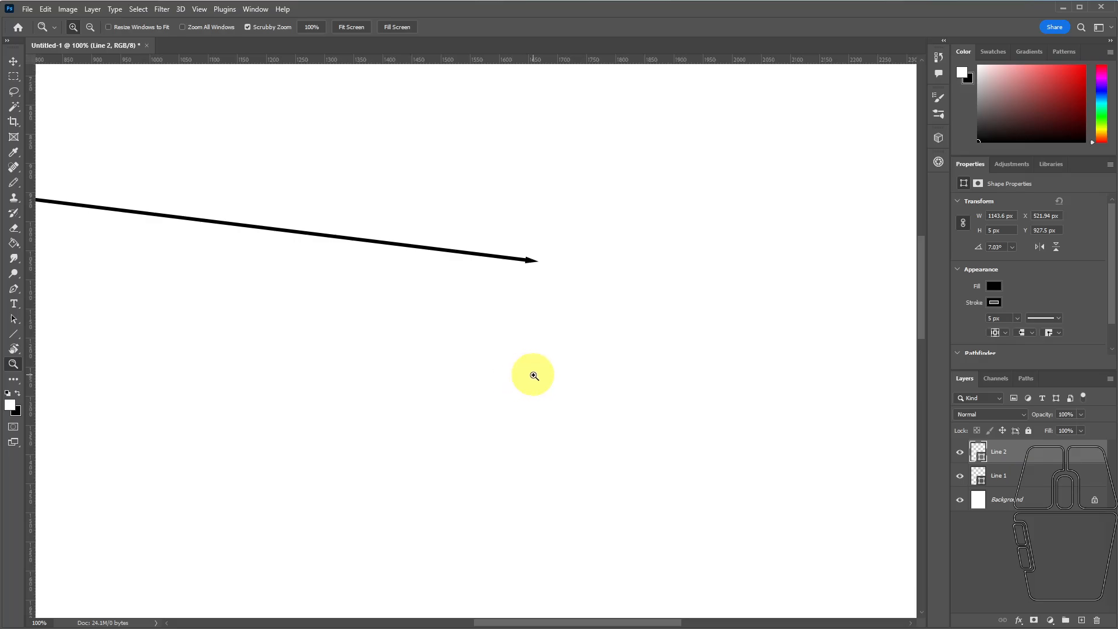
key("ctrl+0")
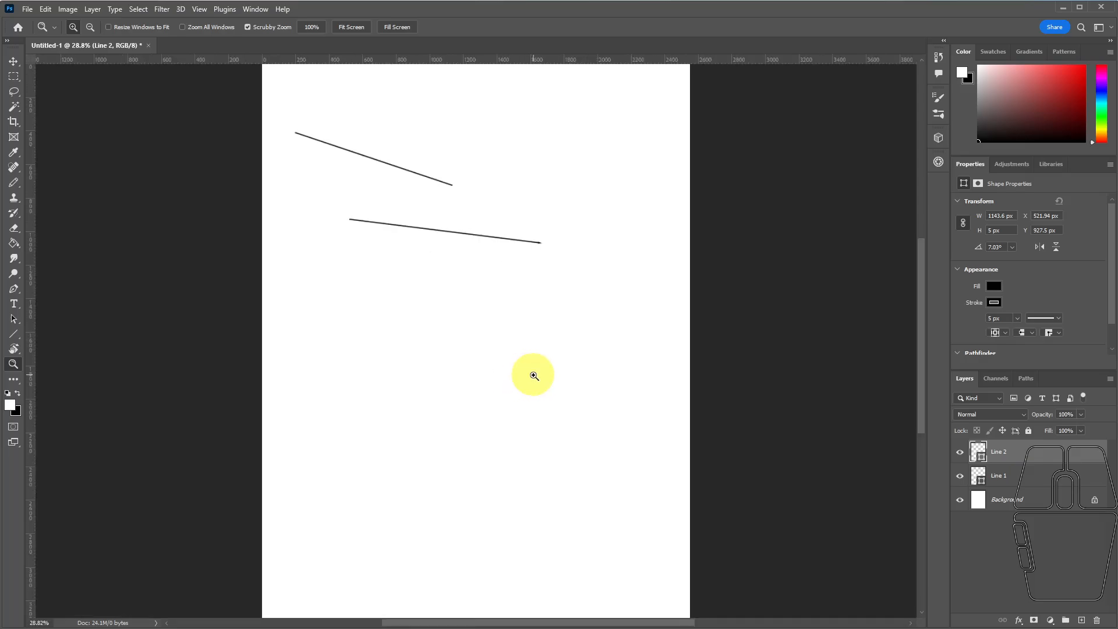
Delete the second line and turn off the Line Tool's end arrowhead option.
key("Delete")
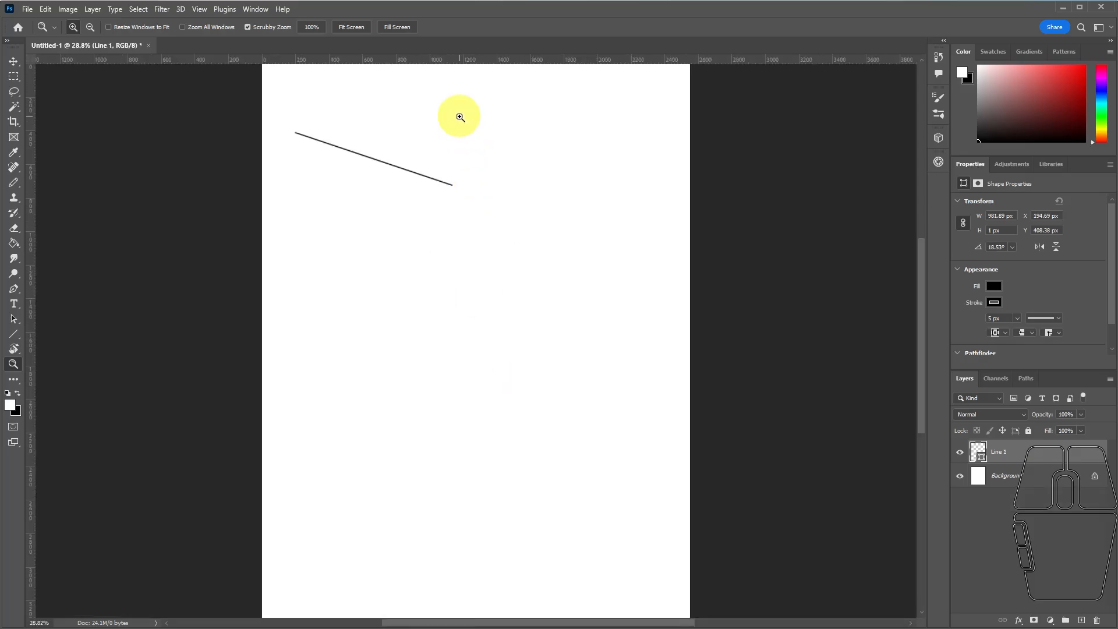
left_click(13, 334)
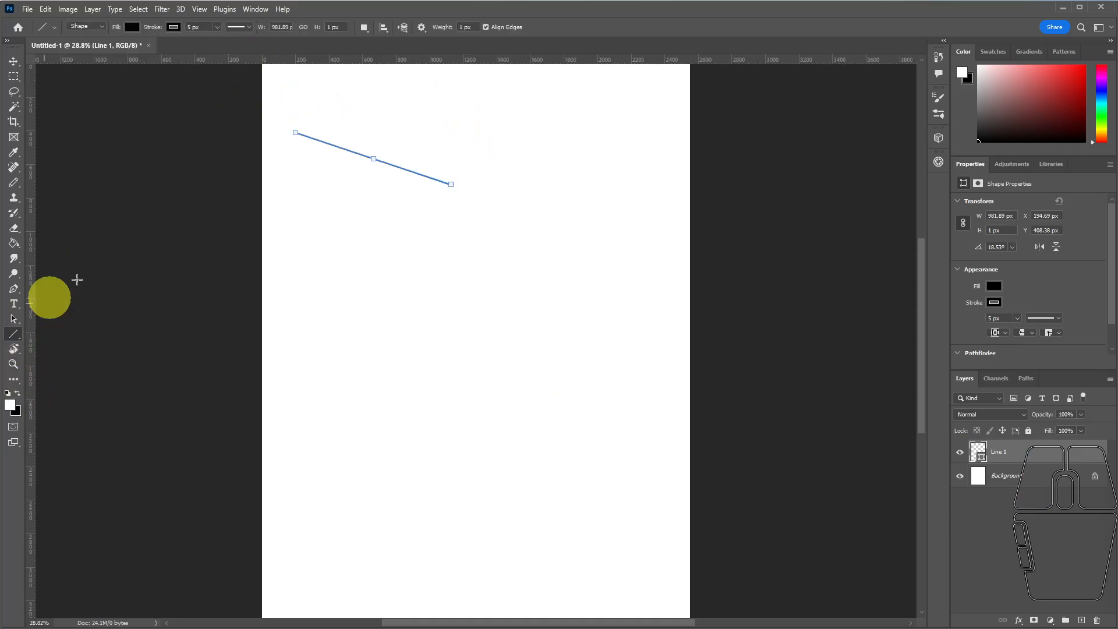
left_click(421, 28)
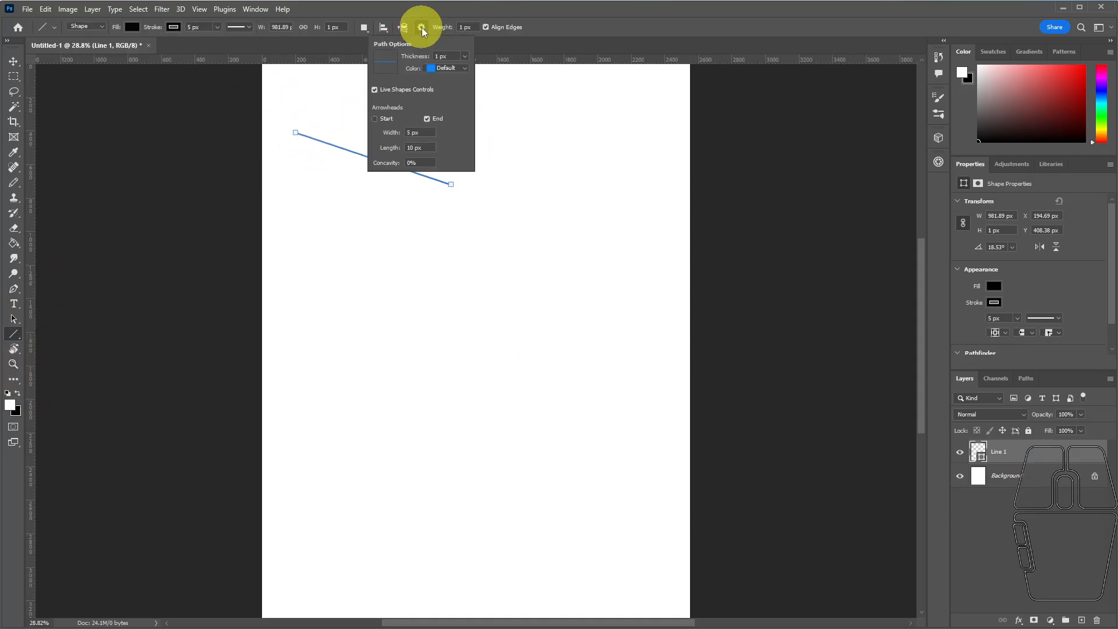
left_click(427, 119)
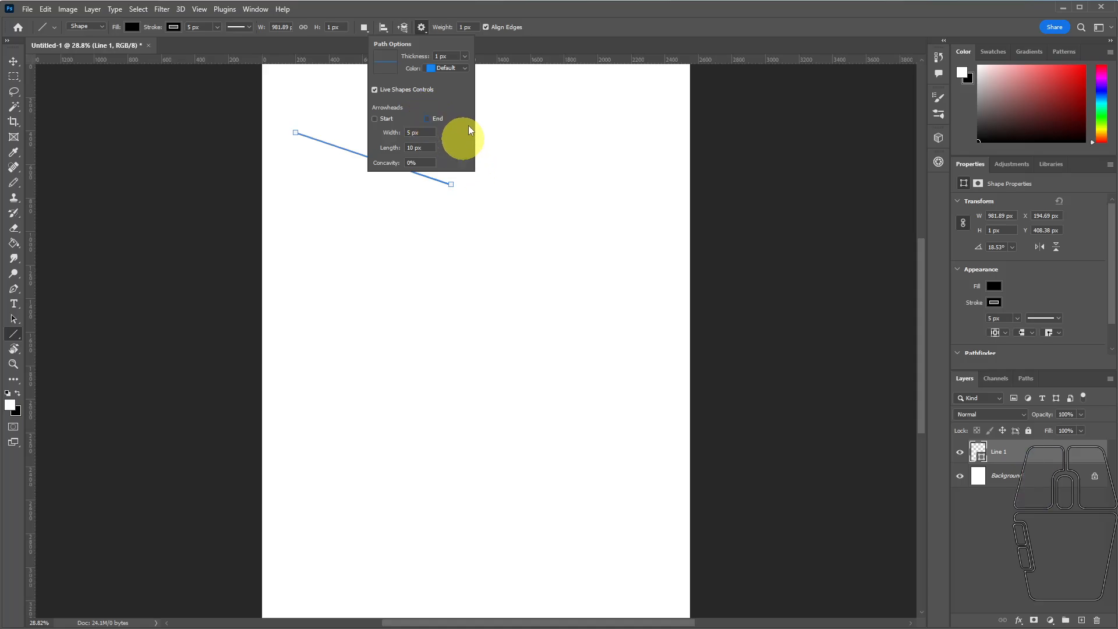
left_click(557, 28)
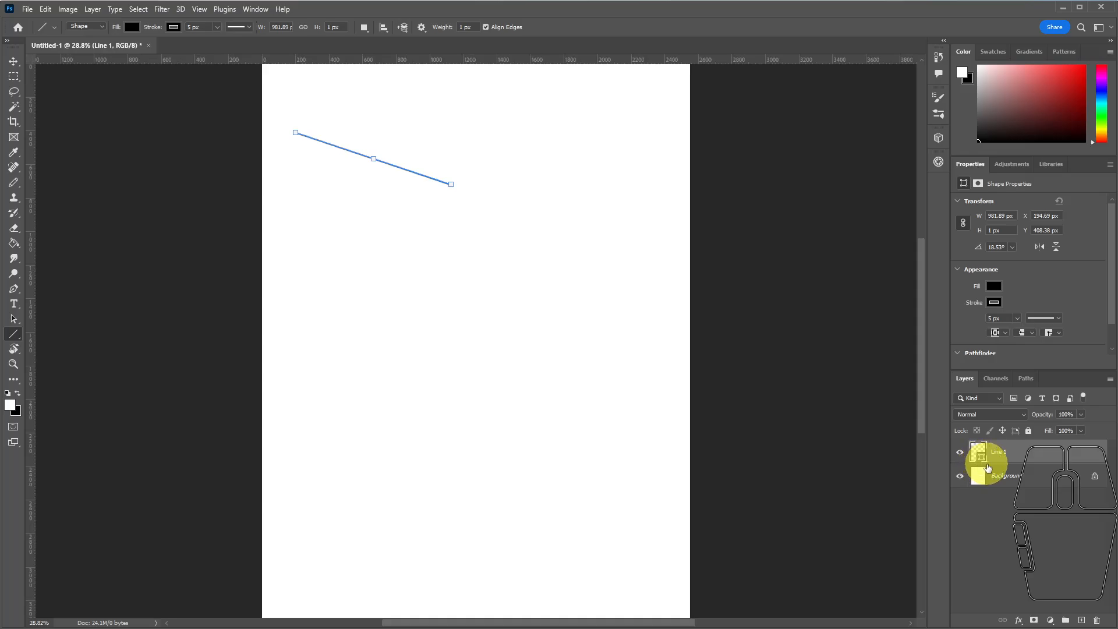
Move the remaining line up and to the right with the Path Selection tool, and rotate it to about -18.7°.
left_click(15, 324)
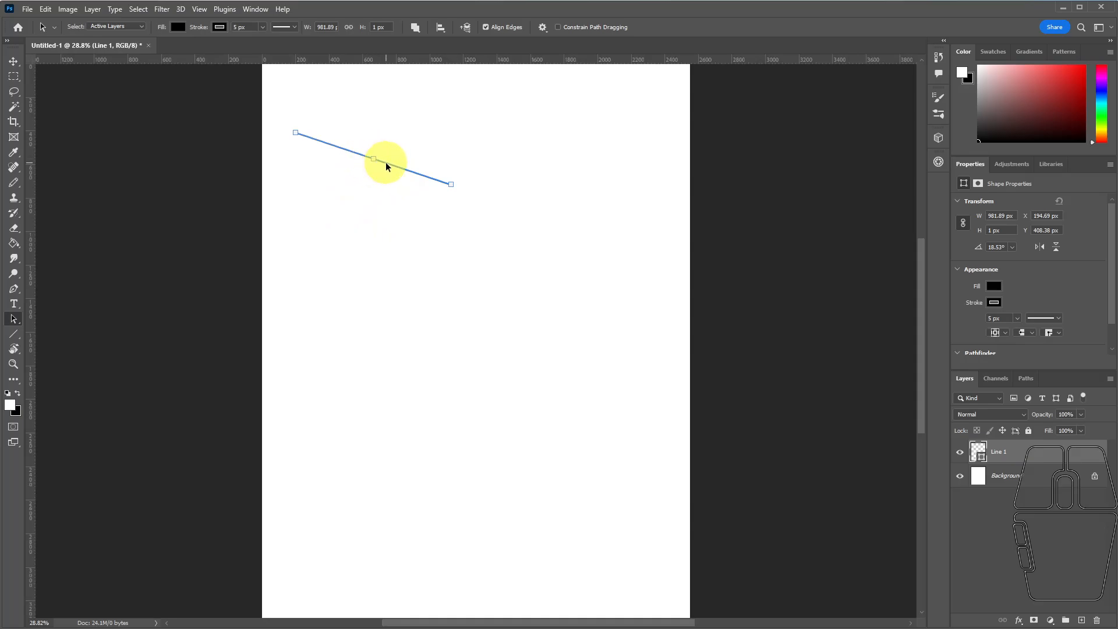
mouse_move(388, 163)
left_mouse_down()
mouse_move(411, 208)
mouse_move(410, 146)
mouse_move(398, 137)
mouse_move(369, 175)
mouse_move(367, 222)
mouse_move(386, 207)
mouse_move(399, 162)
left_mouse_up()
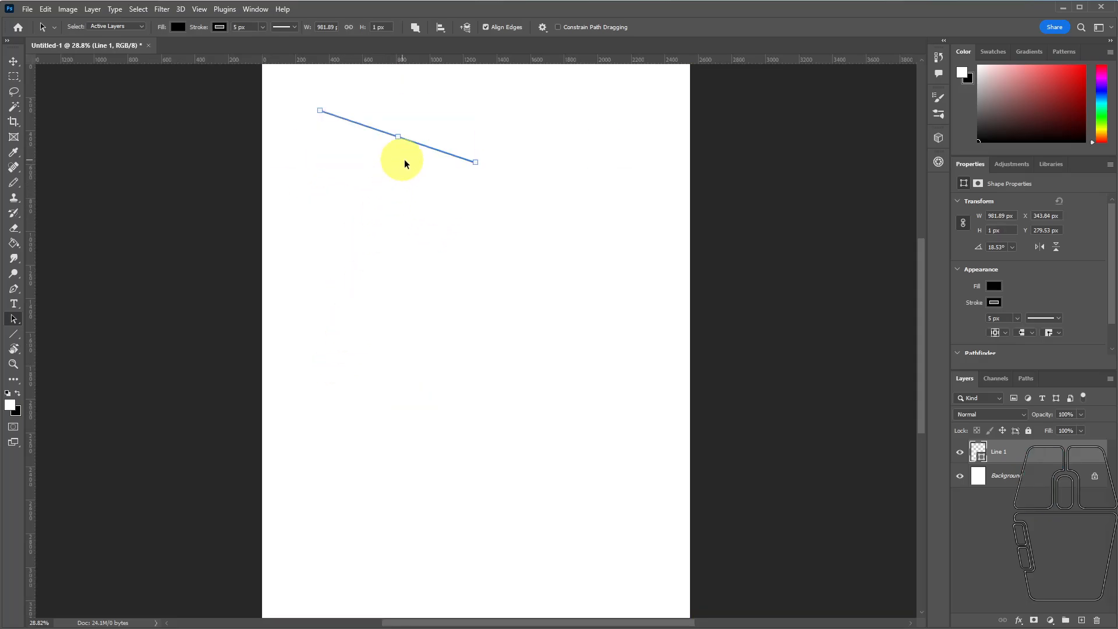
left_click_drag(488, 168, 487, 112)
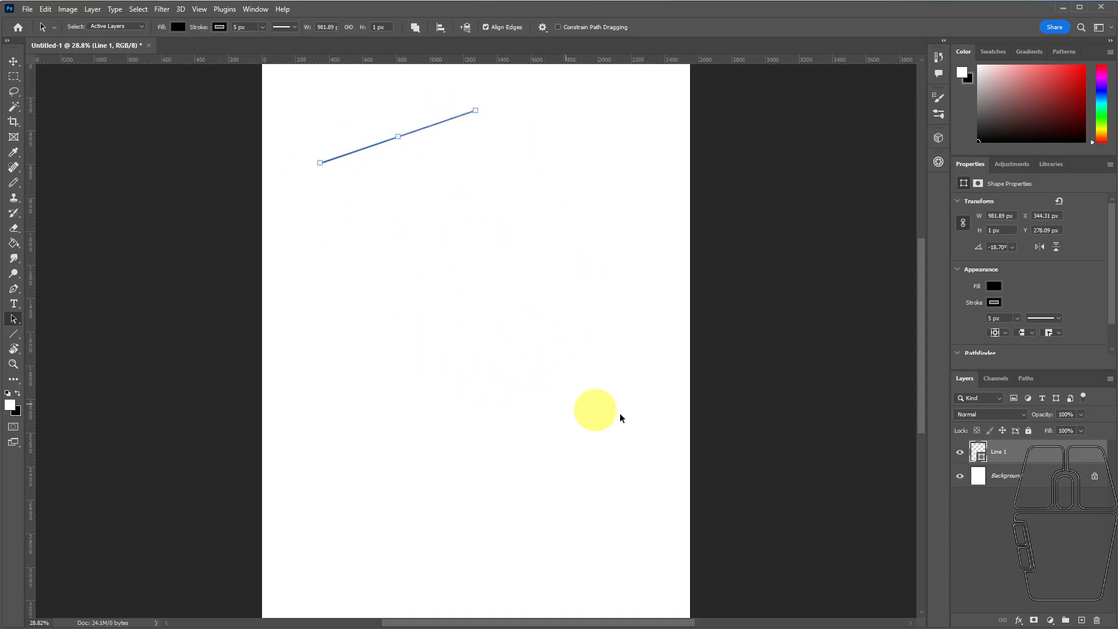
Rasterize the Line 1 layer into a pixel layer.
right_click(1001, 453)
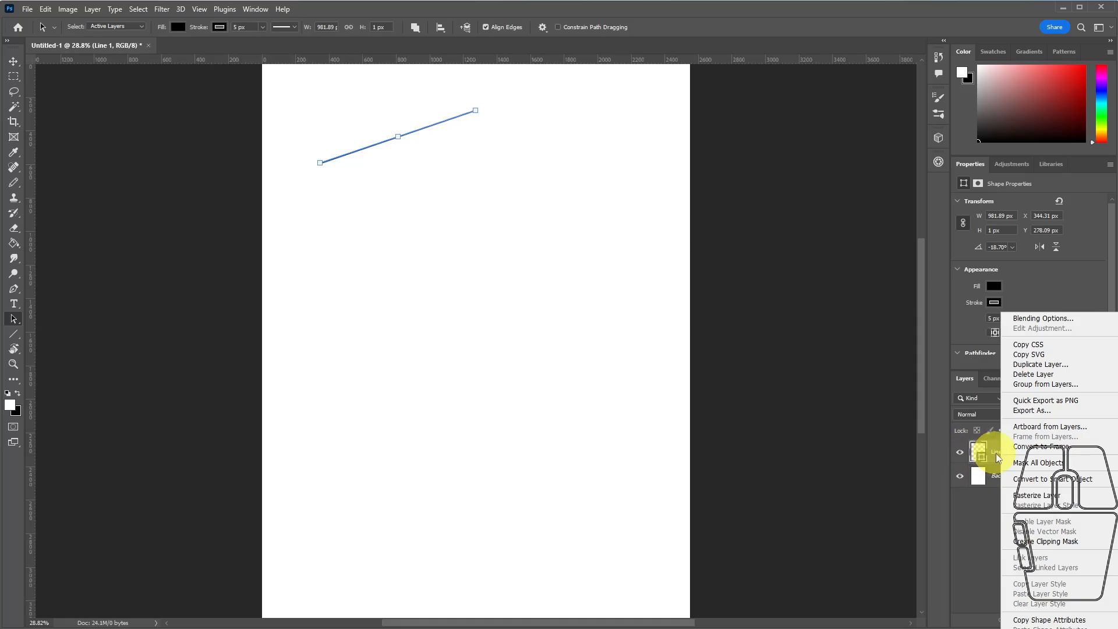
left_click(1032, 496)
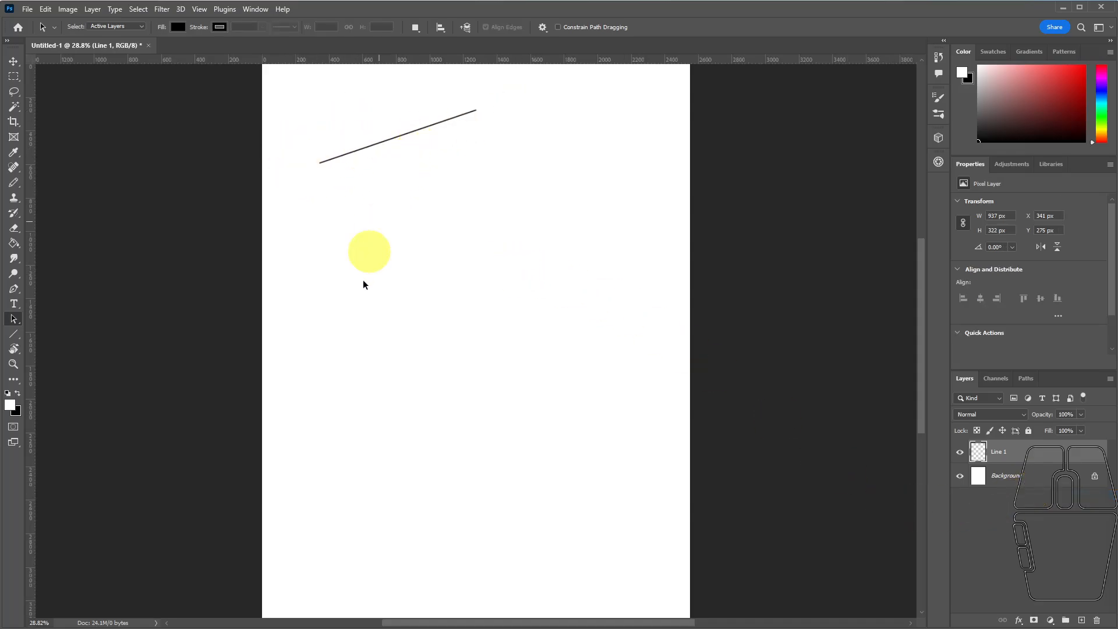
left_click(13, 365)
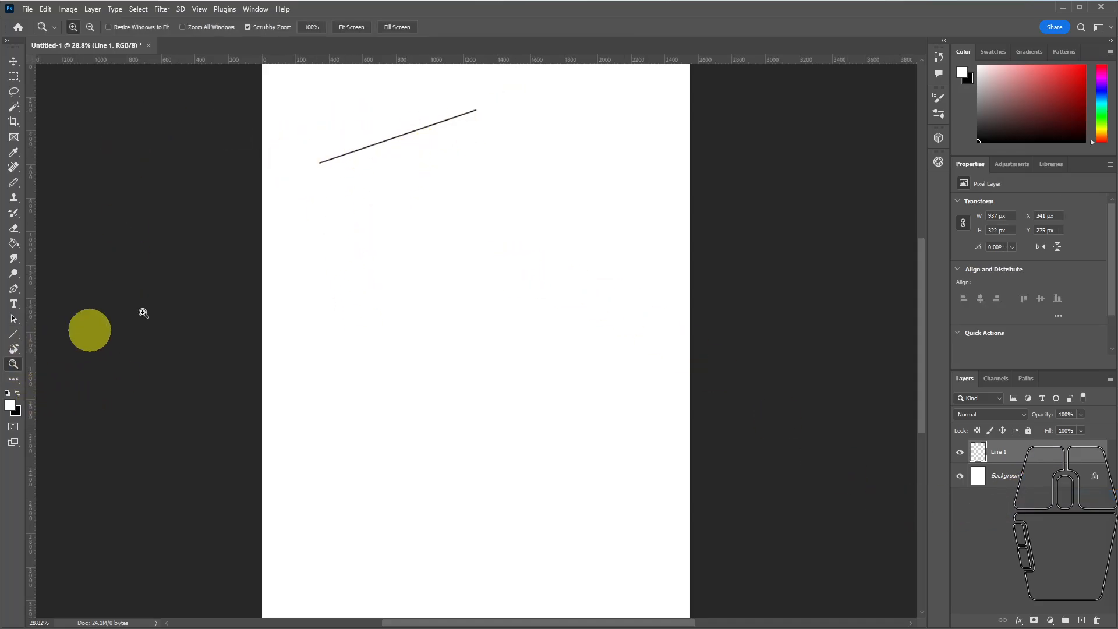
Inspect the rasterized line's pixels up close and try to select the line with the Path Selection tool.
left_click_drag(420, 125, 399, 153)
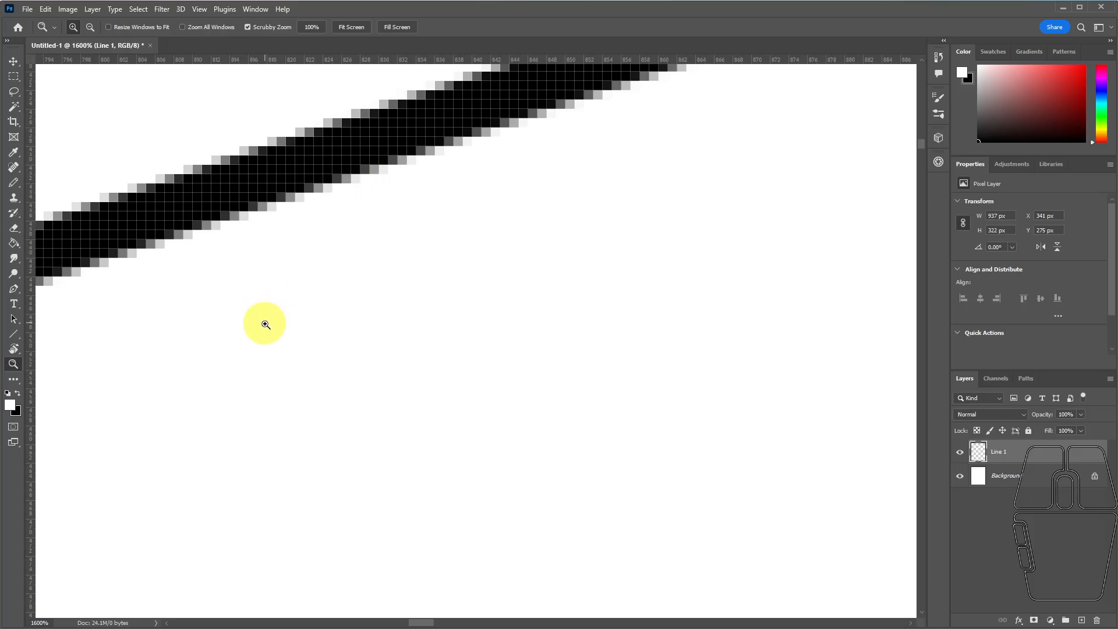
key("ctrl+0")
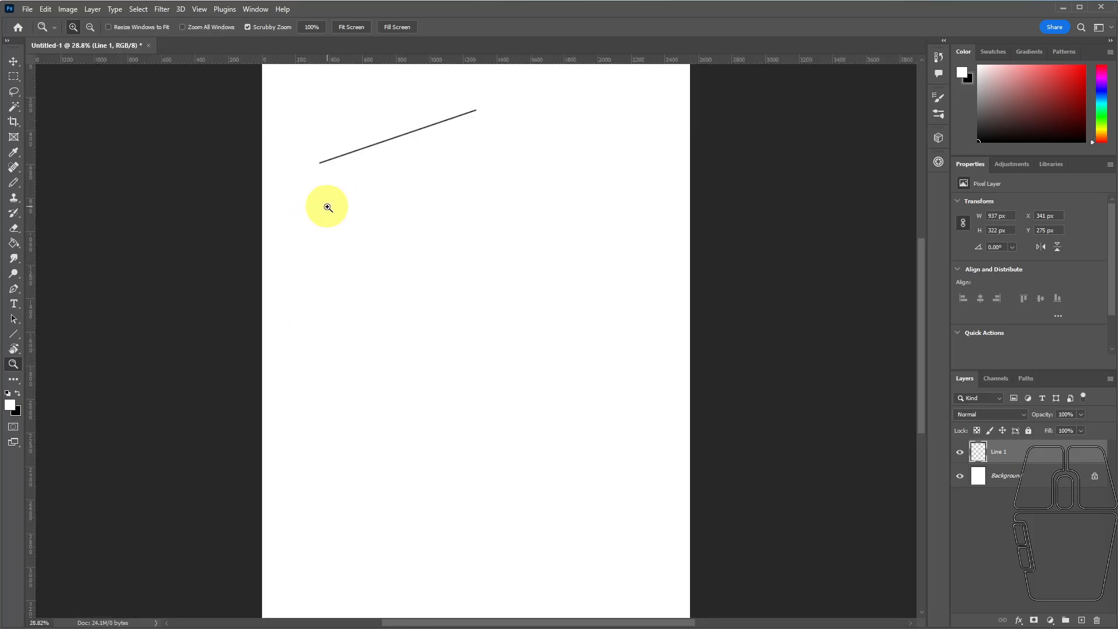
left_click(12, 319)
left_click(395, 147)
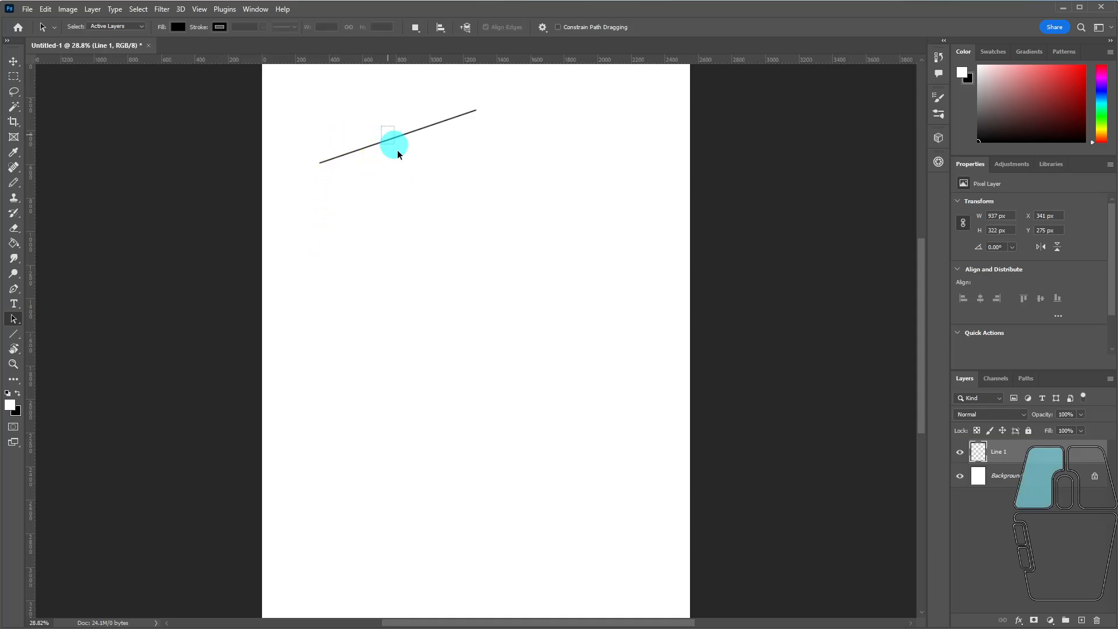
left_click(382, 138)
left_click(344, 157)
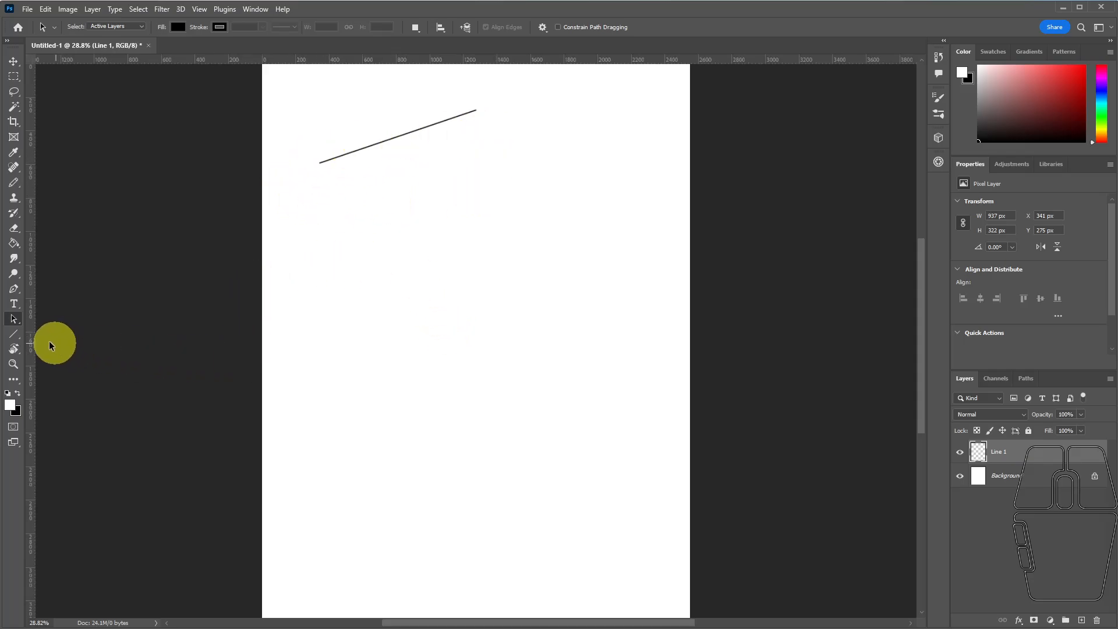
Draw a line about 677 px long below and to the right of the rasterized line, and start warping its path.
left_click(16, 336)
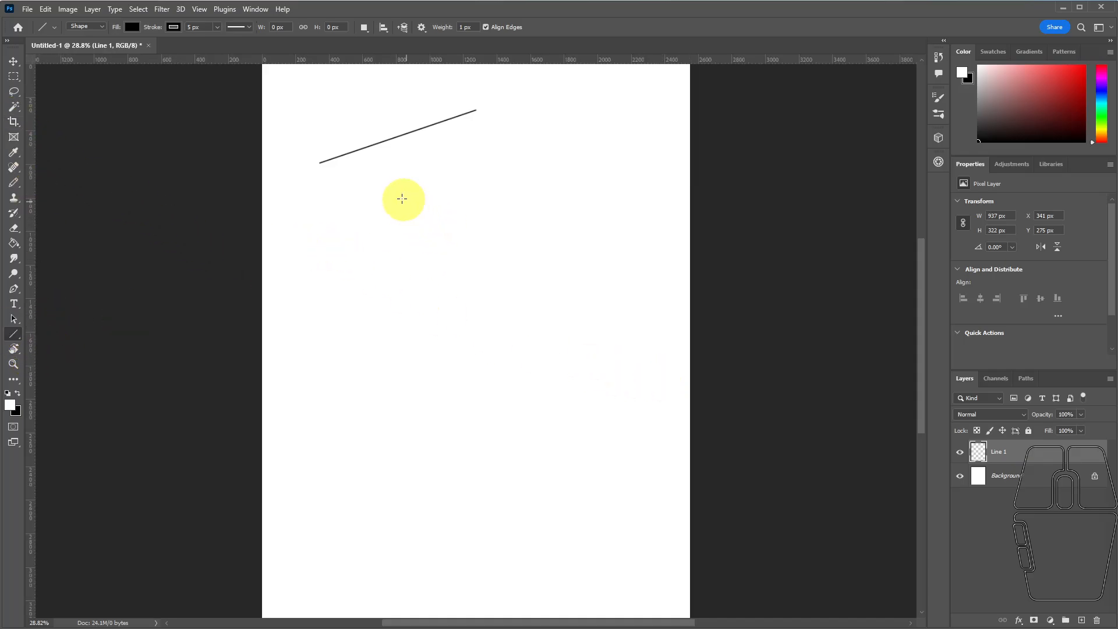
left_click_drag(488, 181, 601, 197)
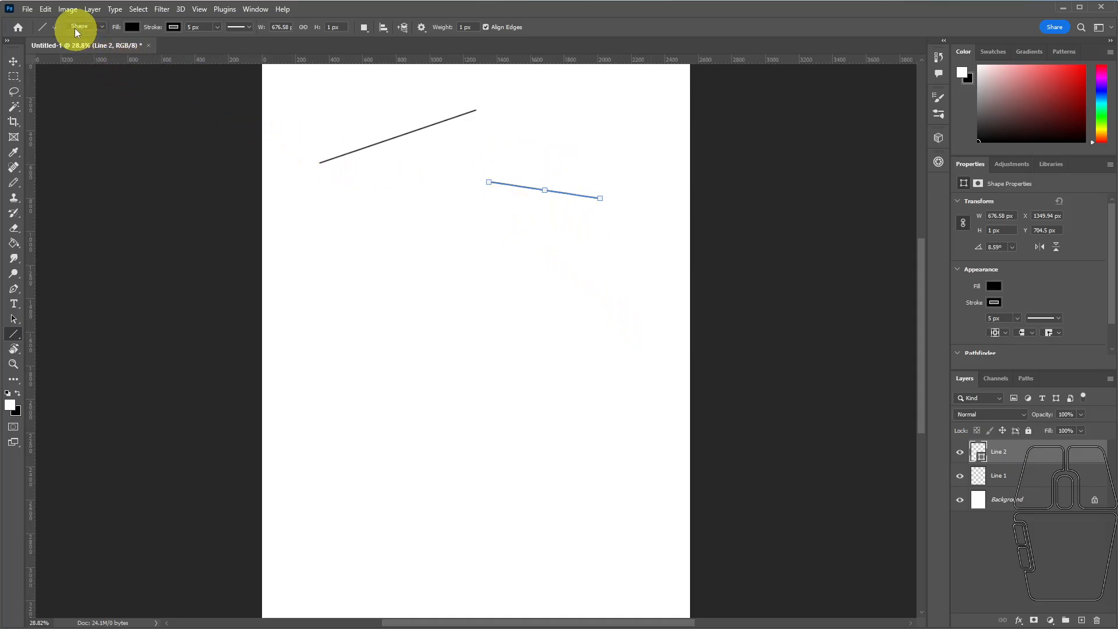
left_click(44, 9)
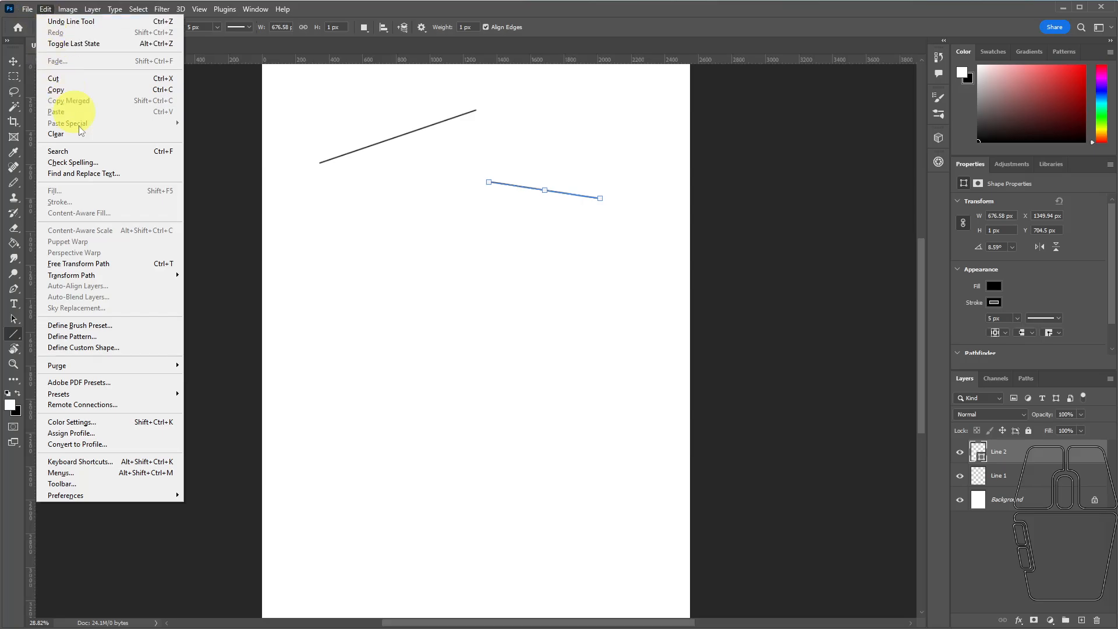
mouse_move(92, 280)
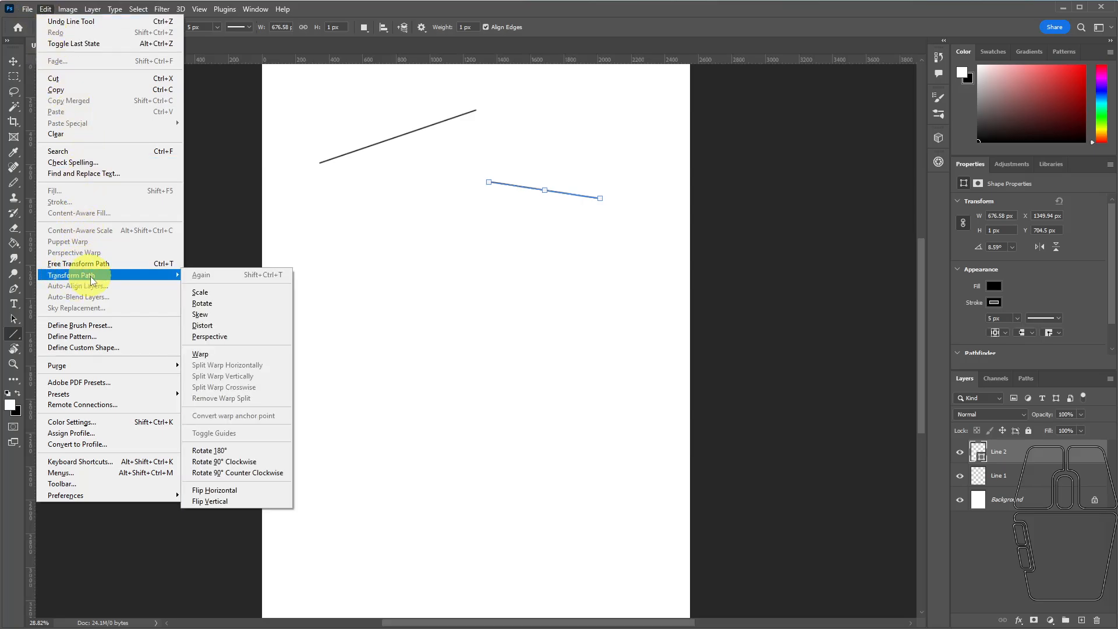
left_click(201, 354)
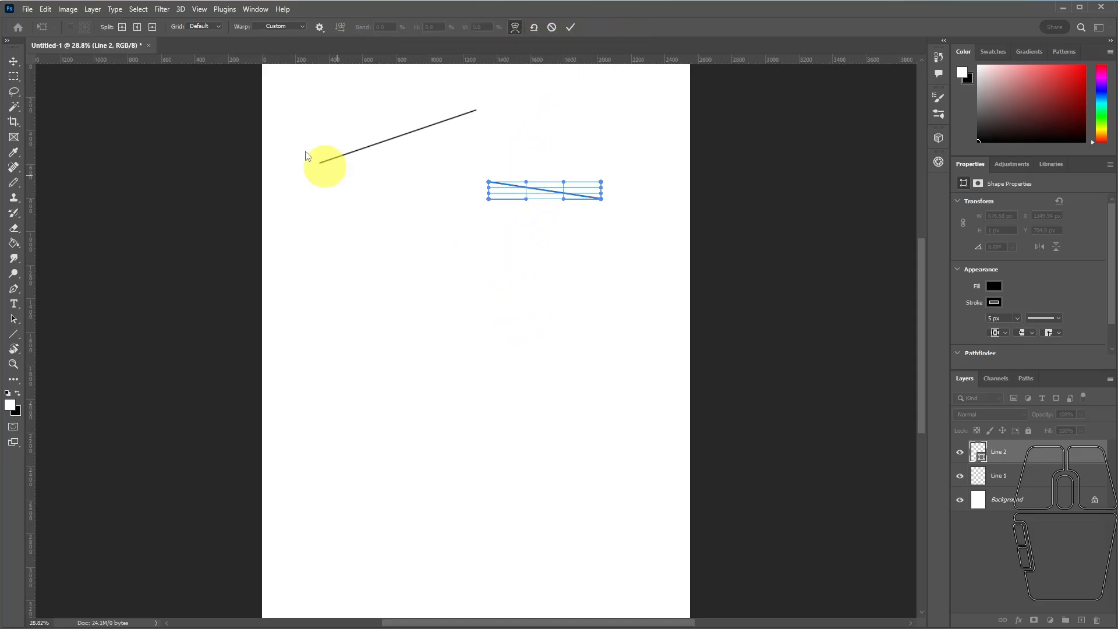
Try the Arc and Rise warp presets on the new line.
left_click(276, 27)
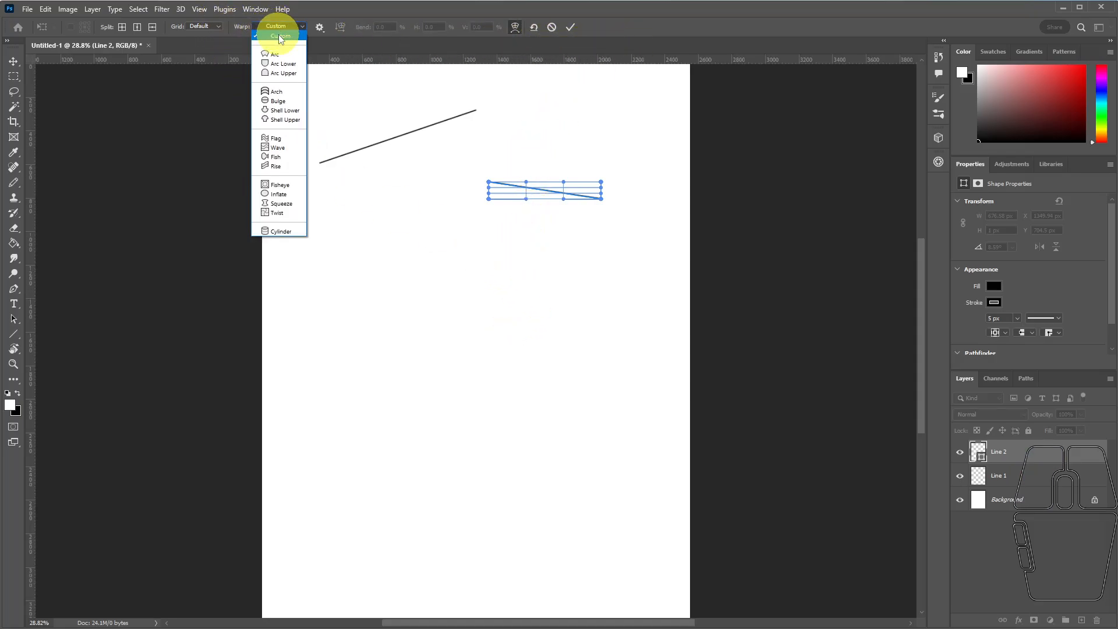
left_click(273, 54)
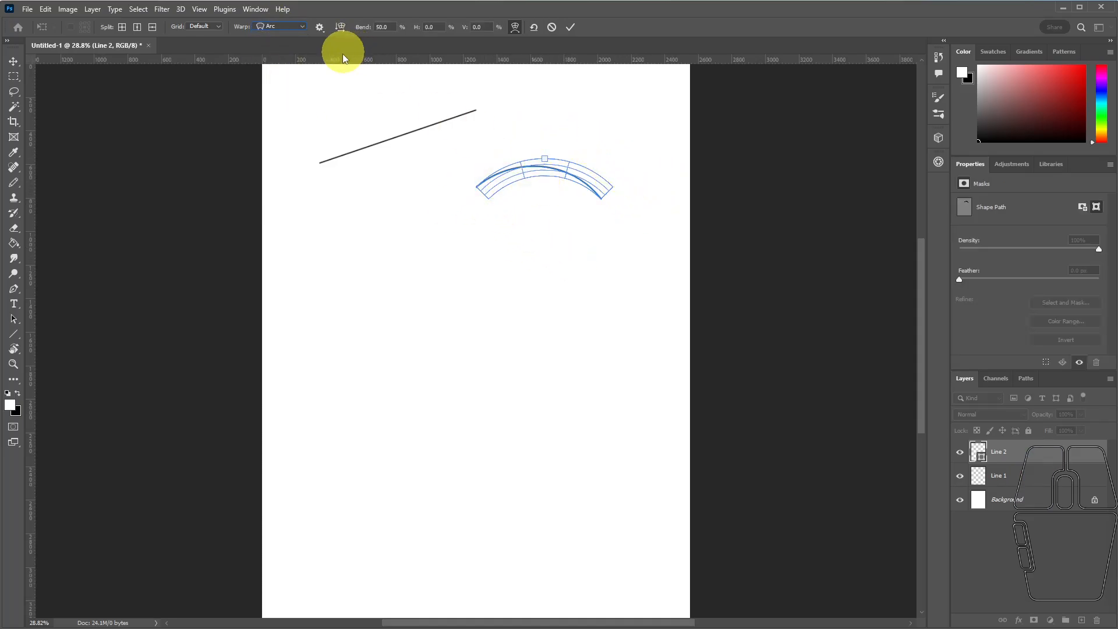
left_click(285, 28)
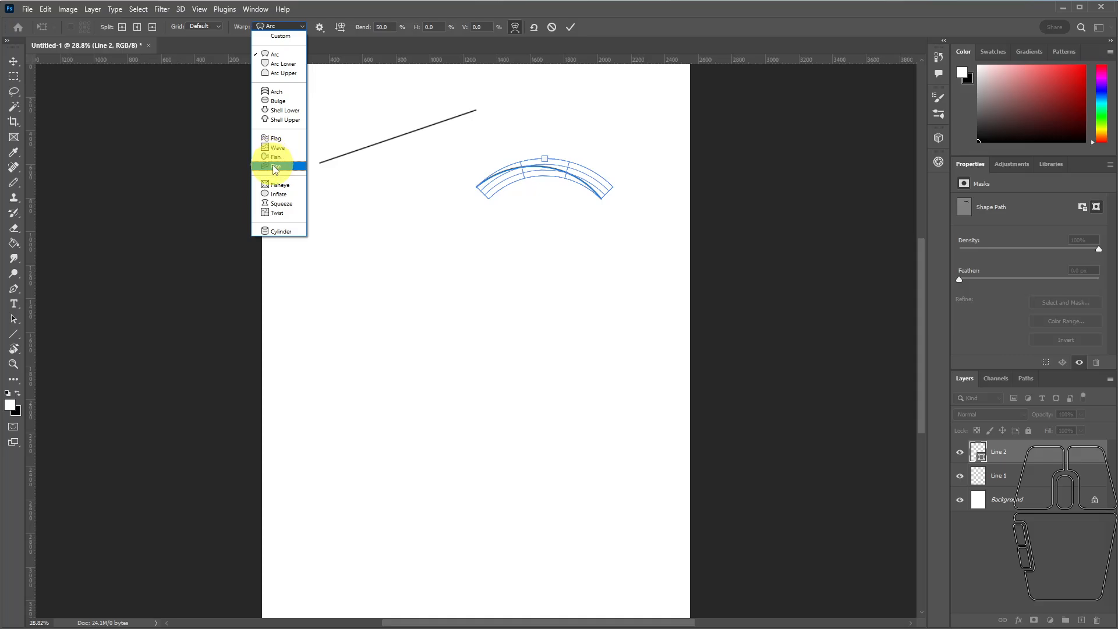
left_click(272, 165)
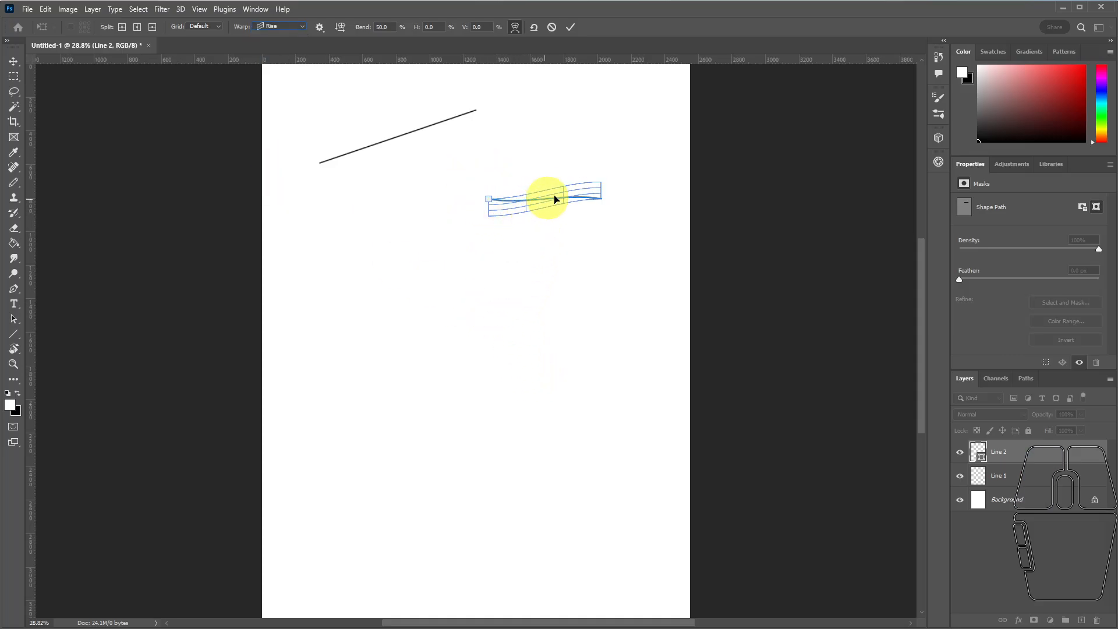
Warp the new line with the Wave preset at 100% bend and accept its conversion to a regular path.
left_click(277, 29)
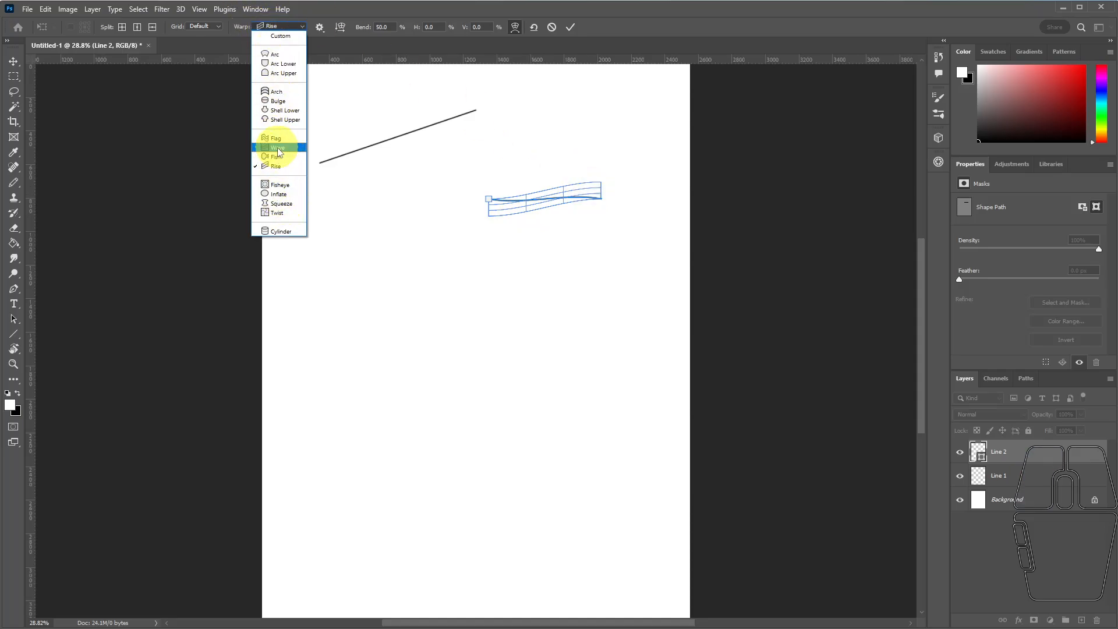
left_click(278, 149)
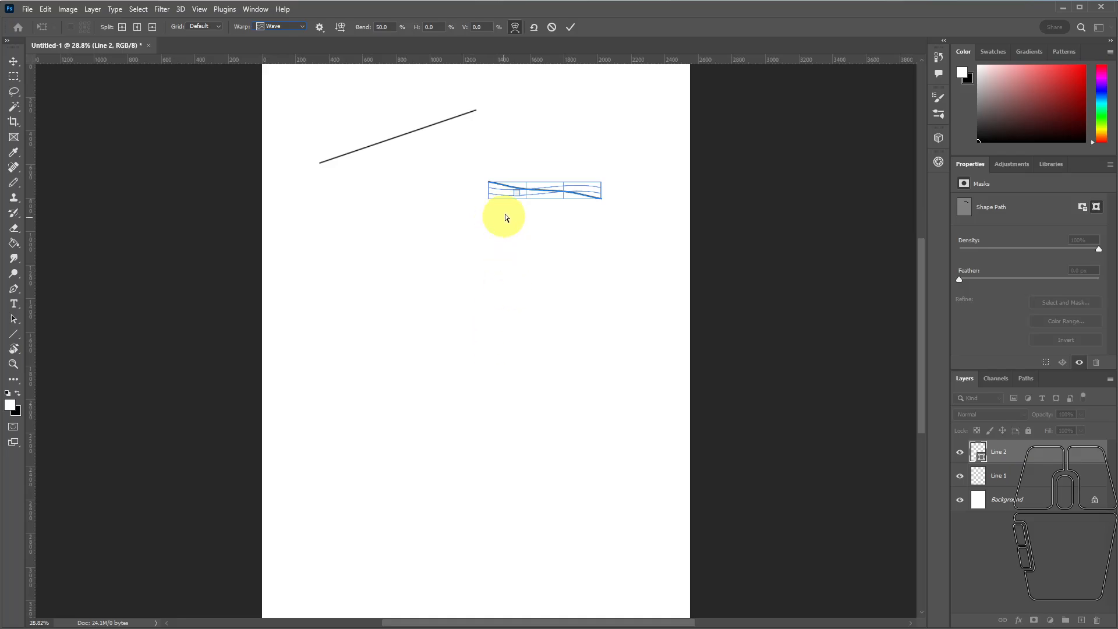
mouse_move(517, 193)
left_mouse_down()
mouse_move(504, 227)
mouse_move(530, 232)
mouse_move(538, 162)
mouse_move(526, 200)
mouse_move(512, 196)
left_mouse_up()
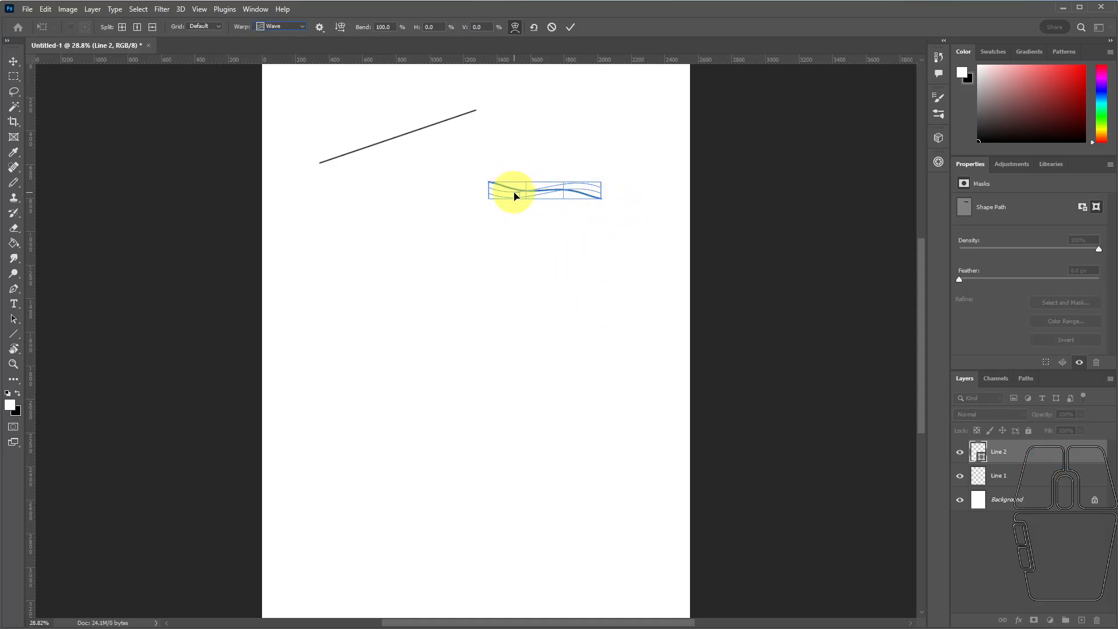
mouse_move(514, 196)
left_mouse_down()
mouse_move(524, 185)
mouse_move(515, 201)
left_mouse_up()
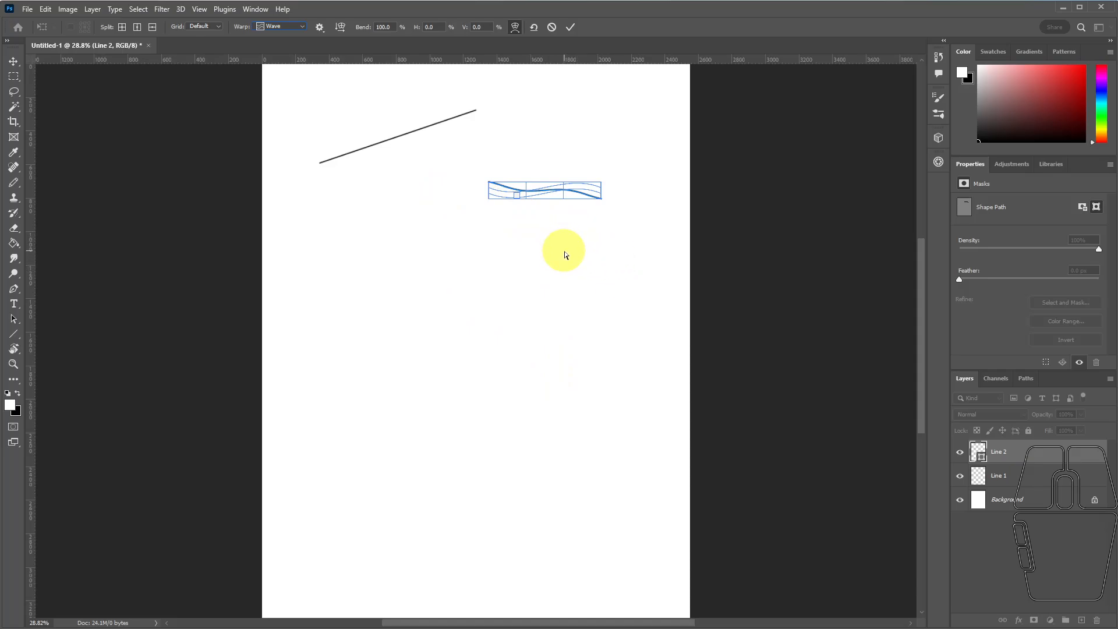
left_click(571, 26)
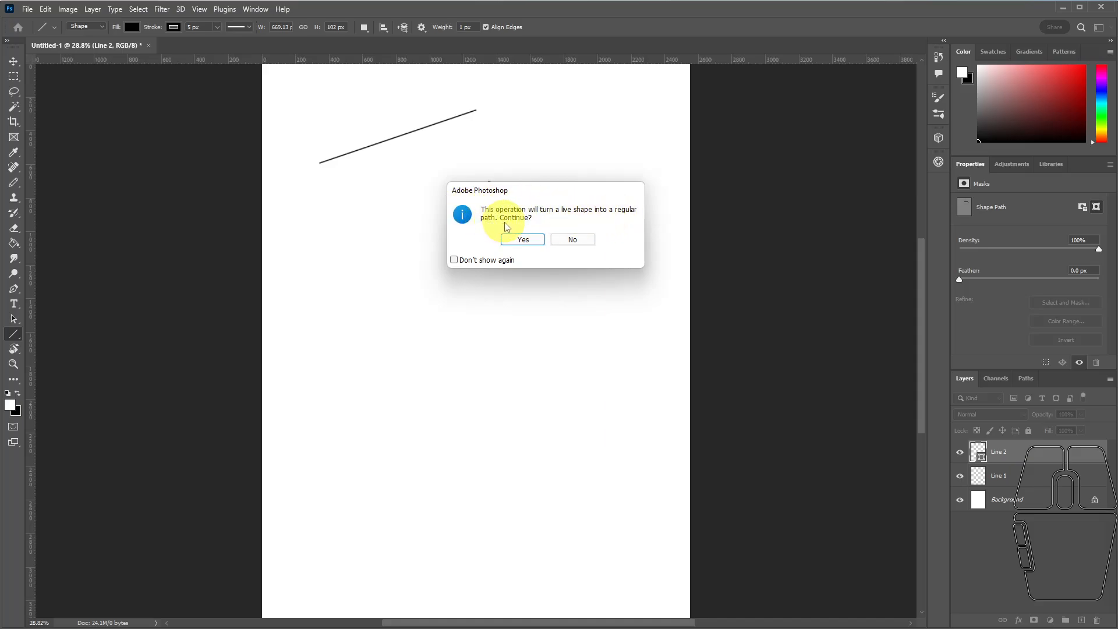
left_click(523, 240)
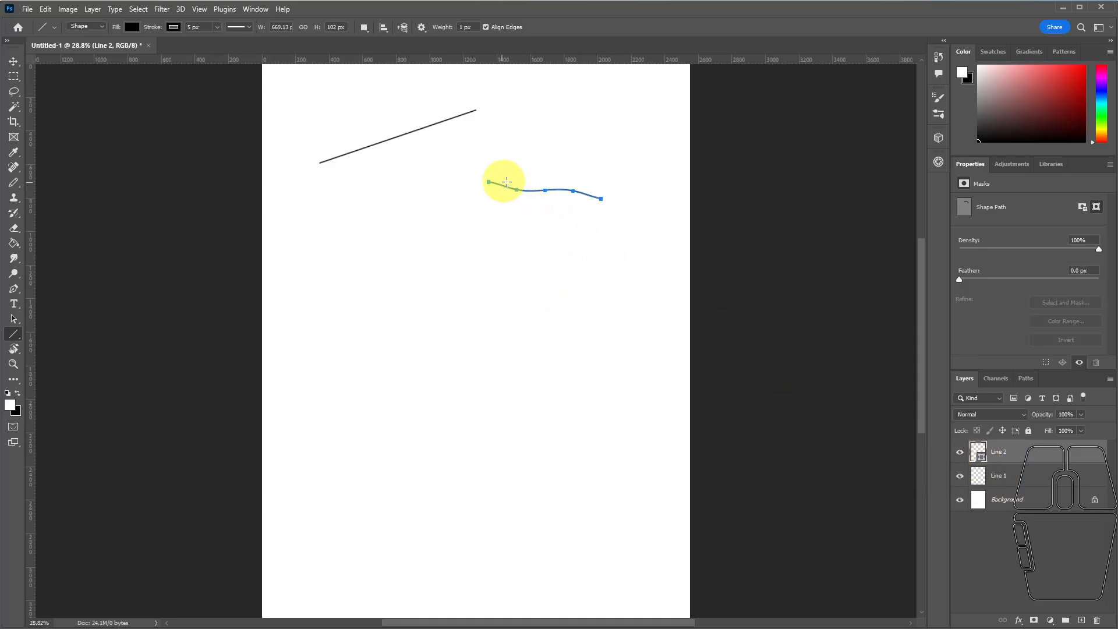
Move the whole wavy line slightly up and to the left with the Path Selection tool.
left_click(16, 320)
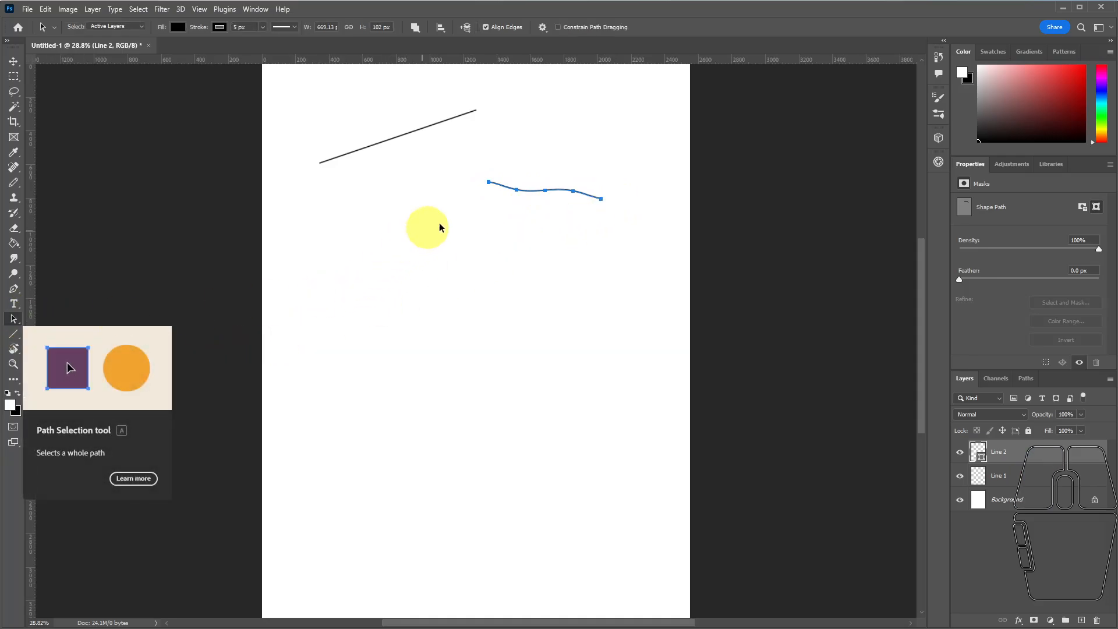
left_click(489, 183)
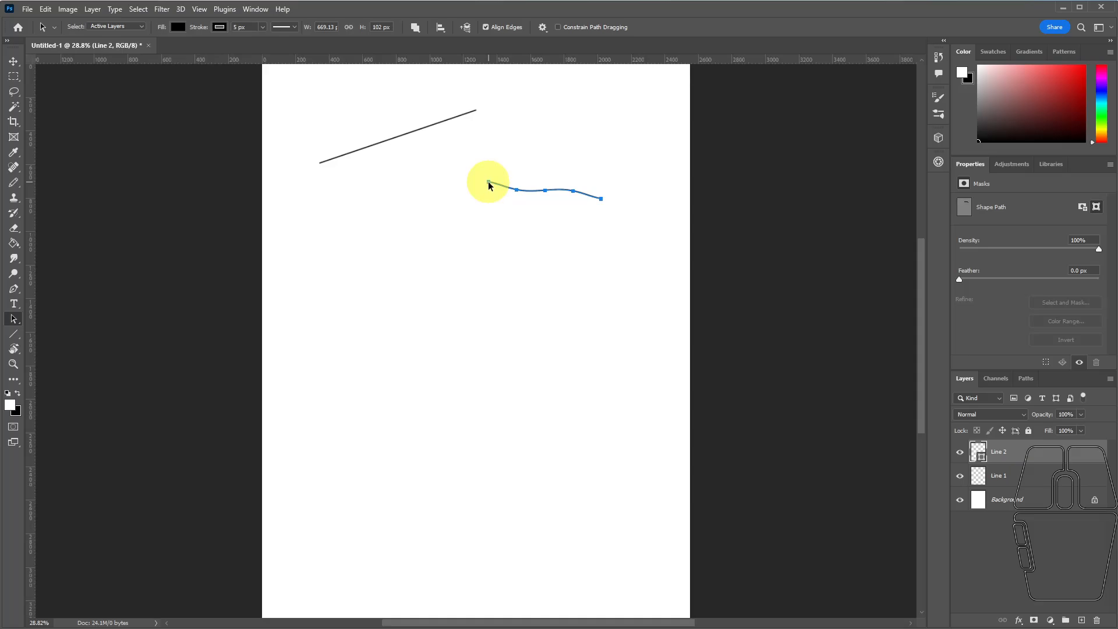
left_click_drag(489, 186, 528, 181)
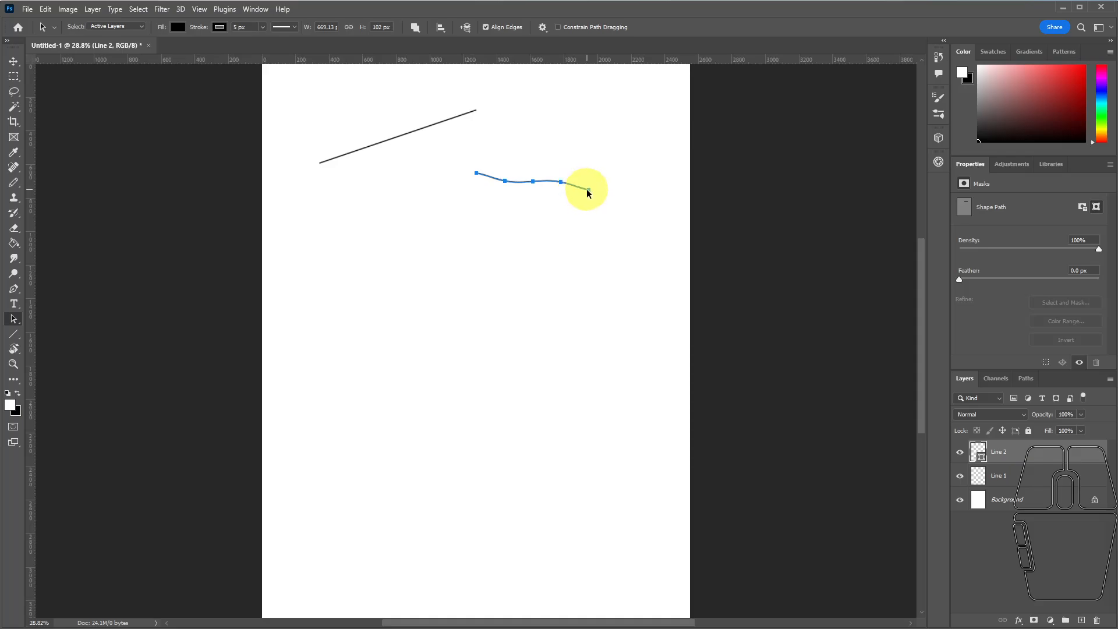
Reshape the wavy line with the Direct Selection tool by pulling its second anchor's handle upward and raising its fourth anchor into a peak.
left_click(15, 319)
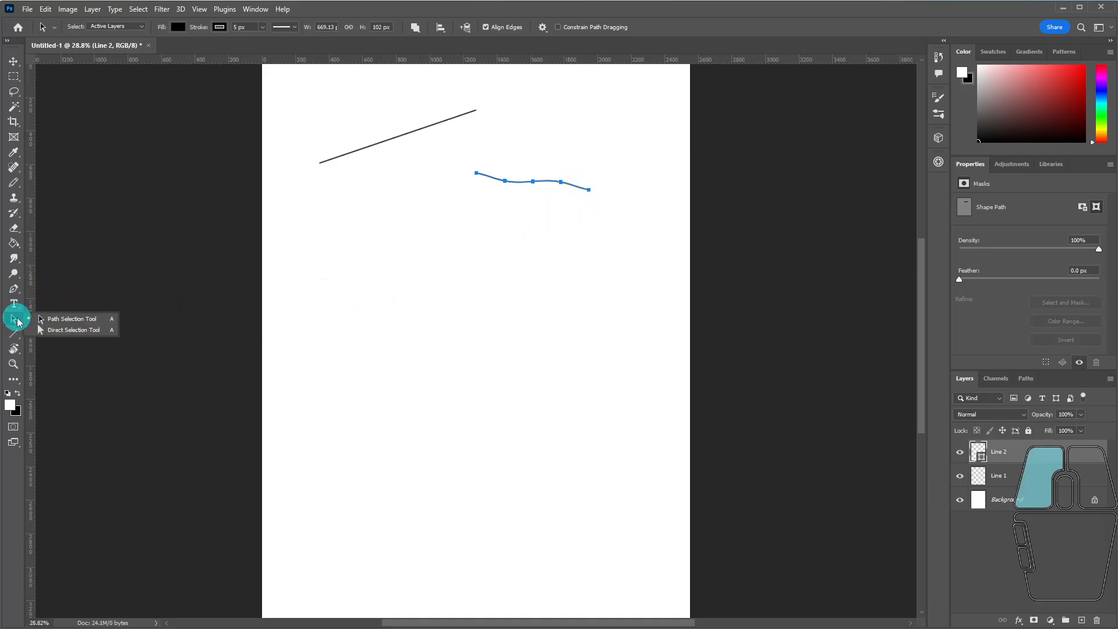
left_click(67, 321)
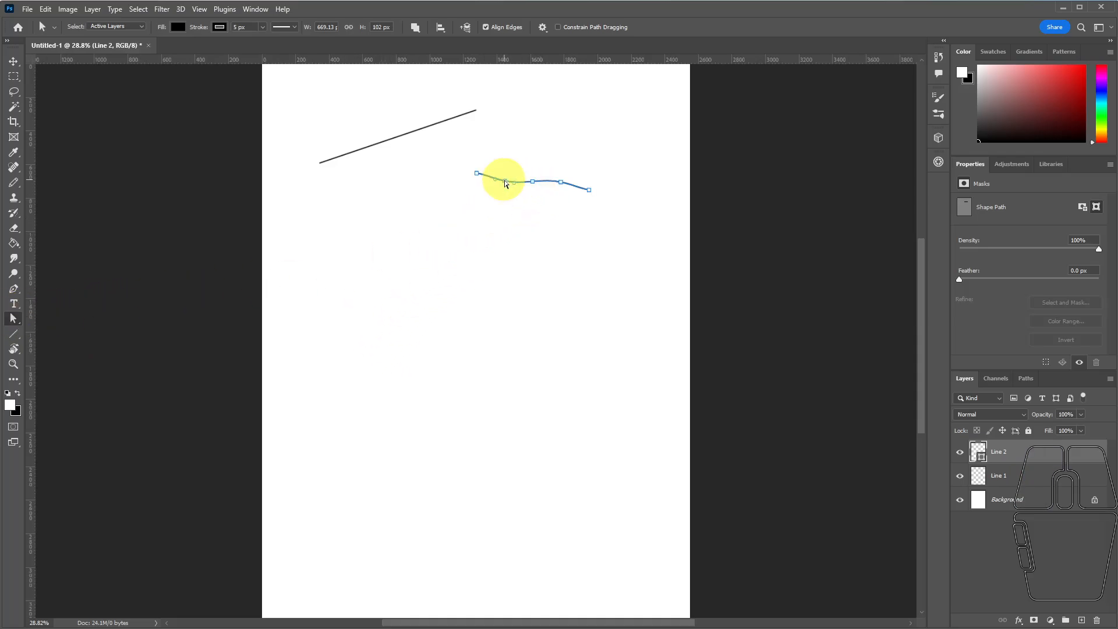
left_click_drag(512, 183, 499, 135)
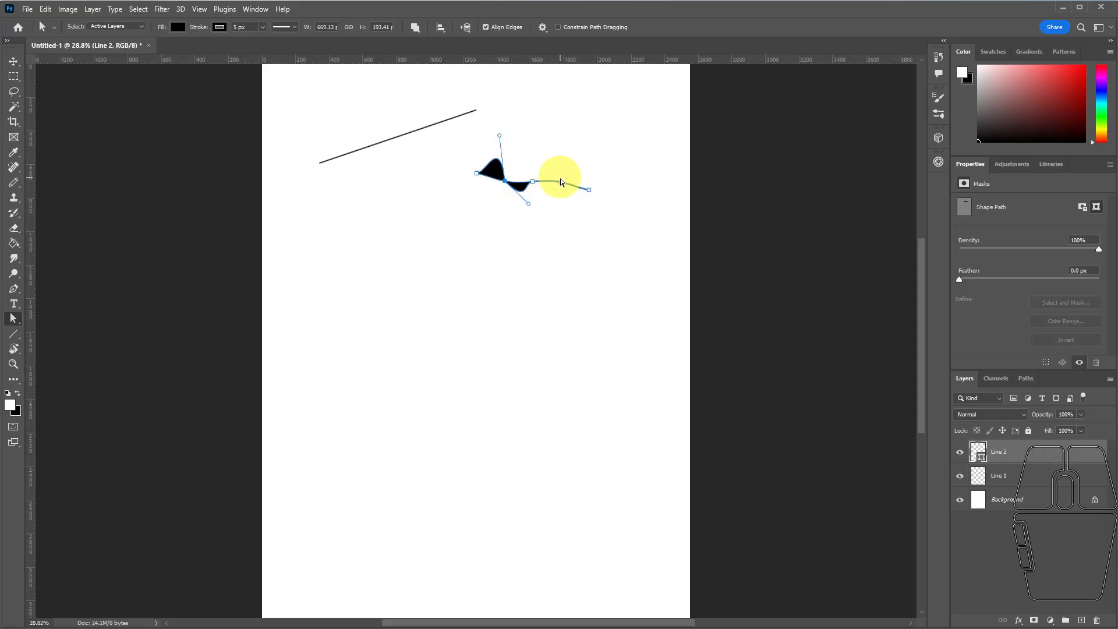
left_click_drag(561, 186, 566, 144)
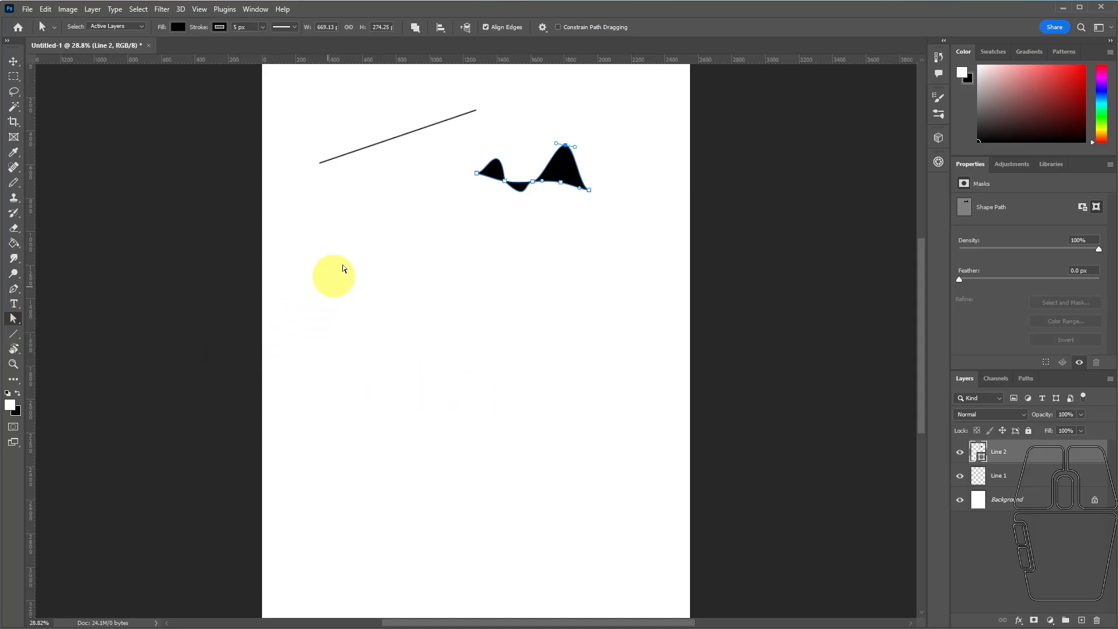
left_click(606, 227)
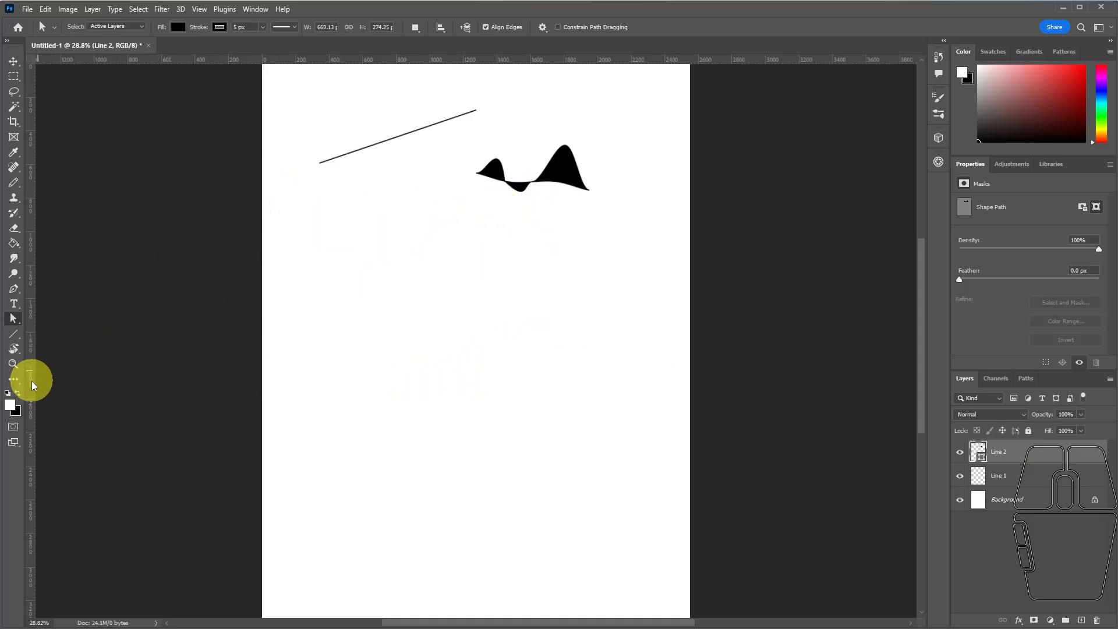
Draw four crossing lines on one new shape layer: horizontal about 891 px, -45° about 735 px, vertical about 901 px and 45° about 785 px.
left_click(14, 335)
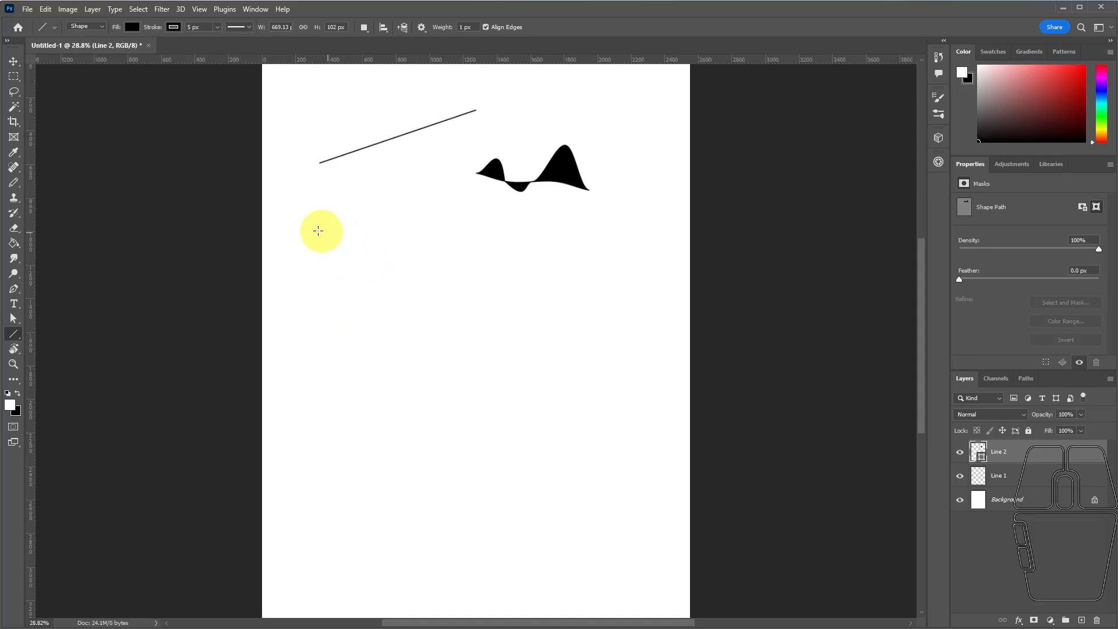
left_click_drag(392, 242, 468, 241)
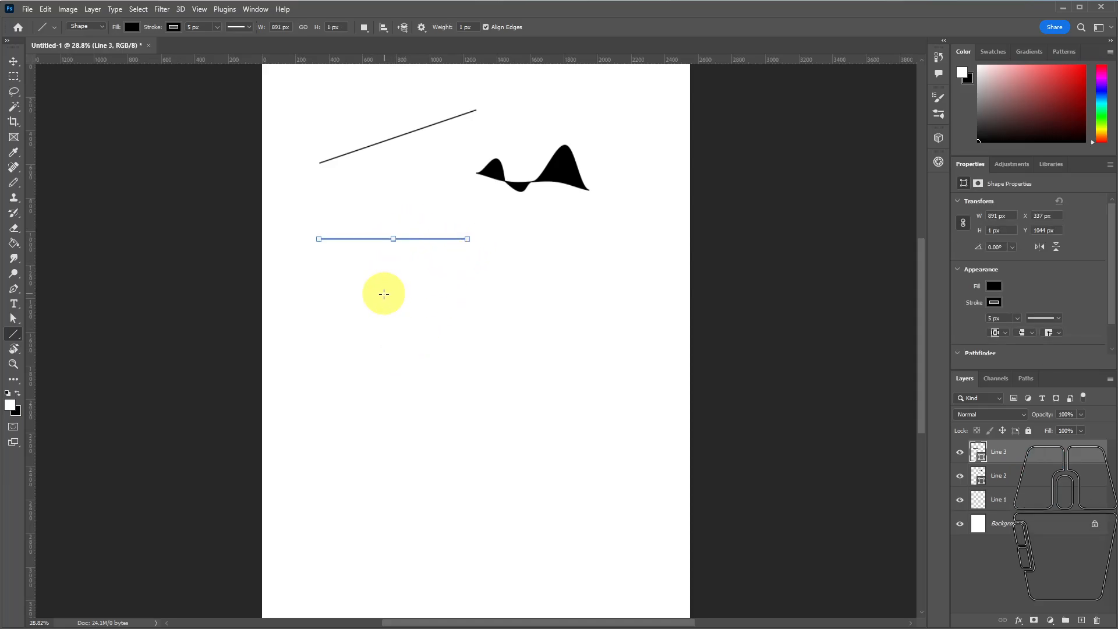
left_click_drag(345, 298, 445, 192)
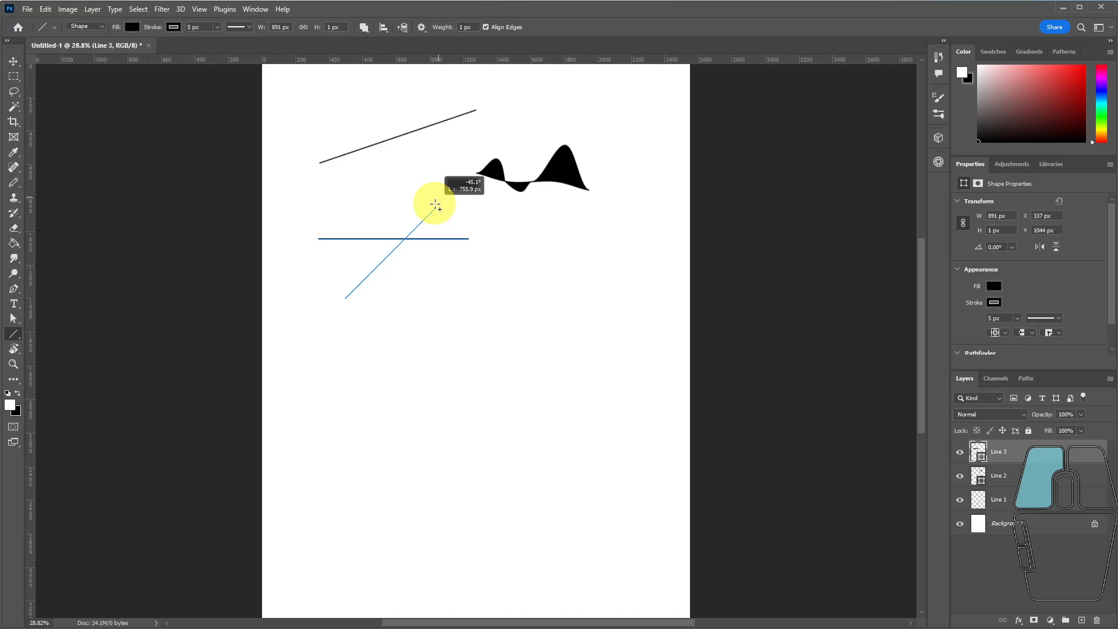
left_click_drag(442, 202, 429, 215)
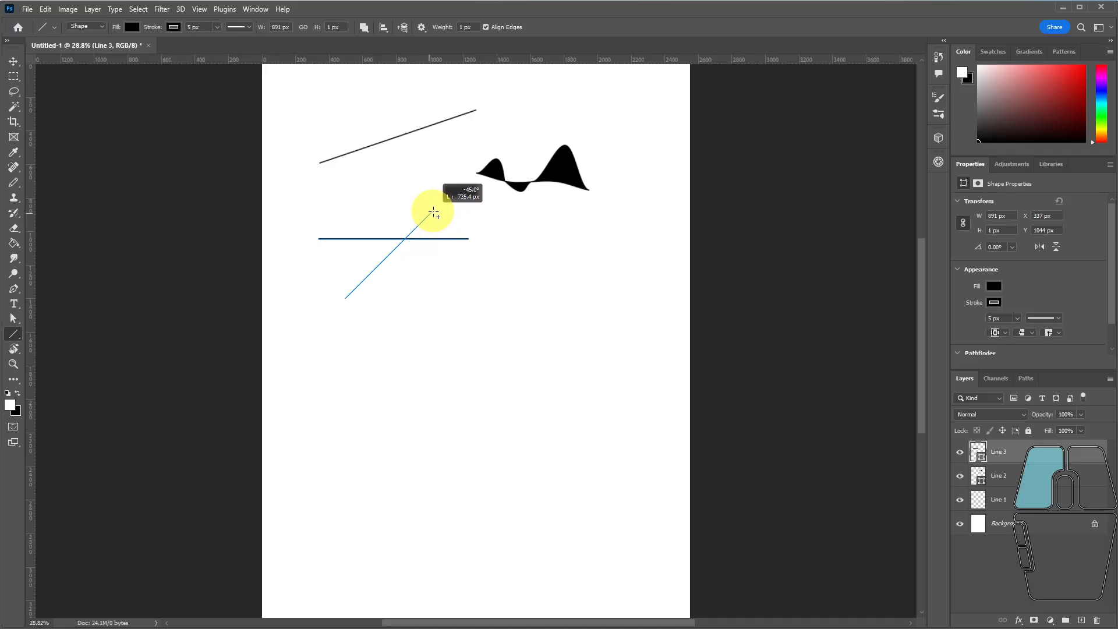
left_click_drag(434, 212, 432, 211)
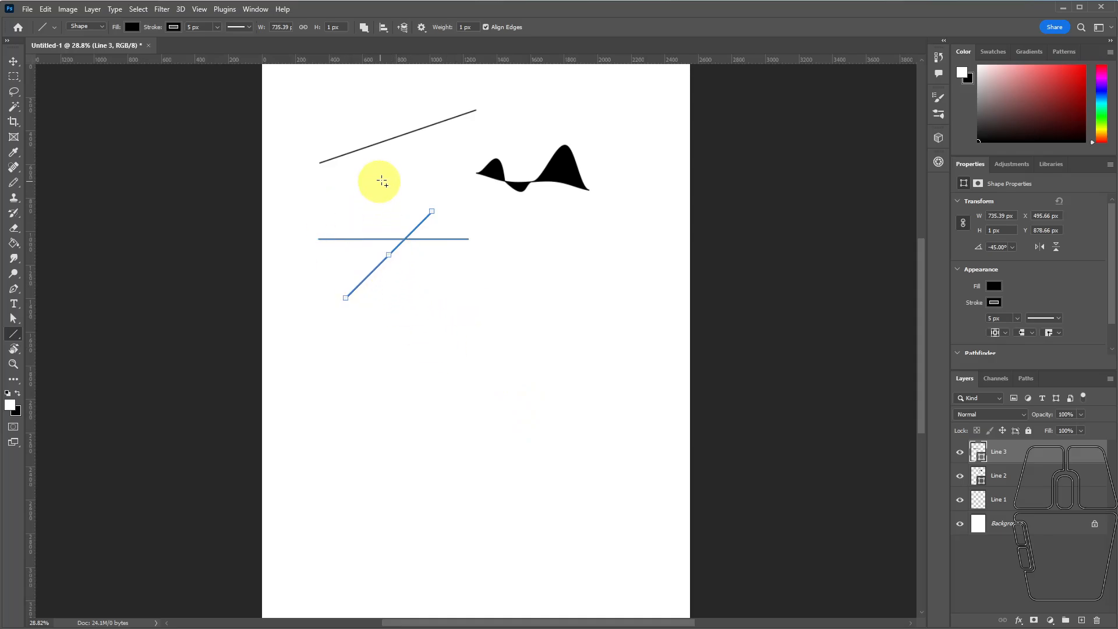
left_click_drag(385, 185, 382, 336)
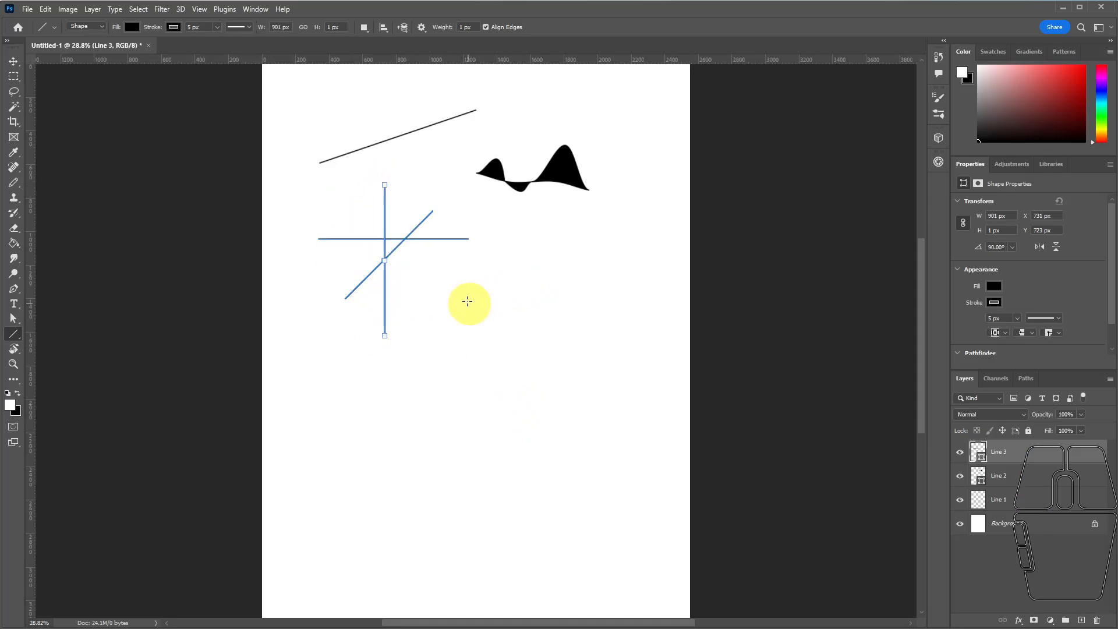
left_click_drag(320, 201, 444, 294)
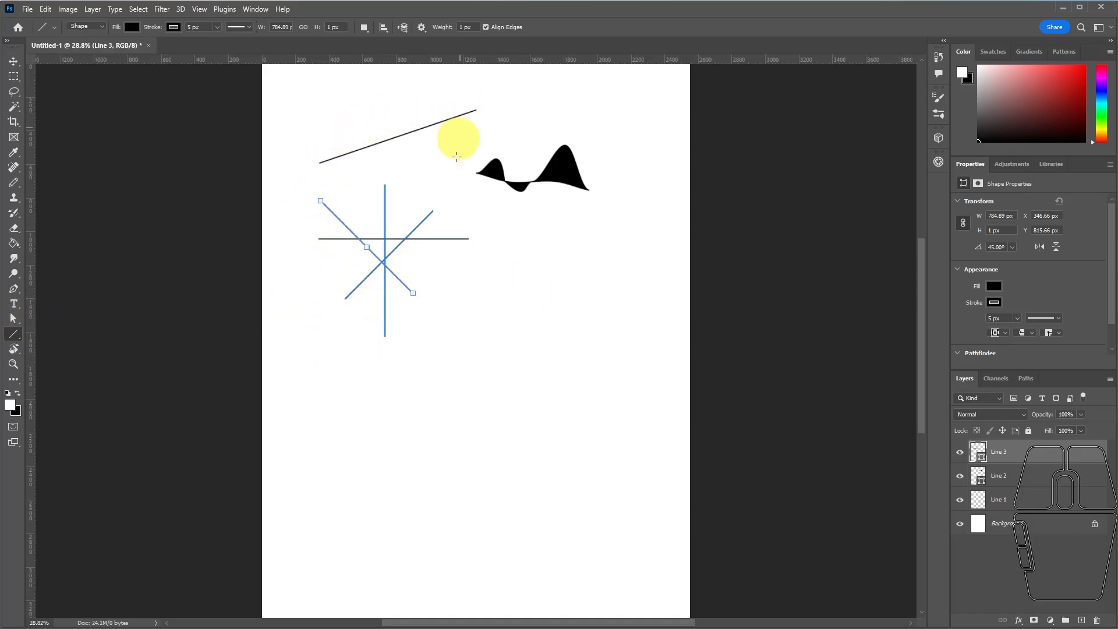
Draw a three-anchor straight-segment shape about 565 × 603 px below the crossing lines with the Pen tool.
left_click(13, 292)
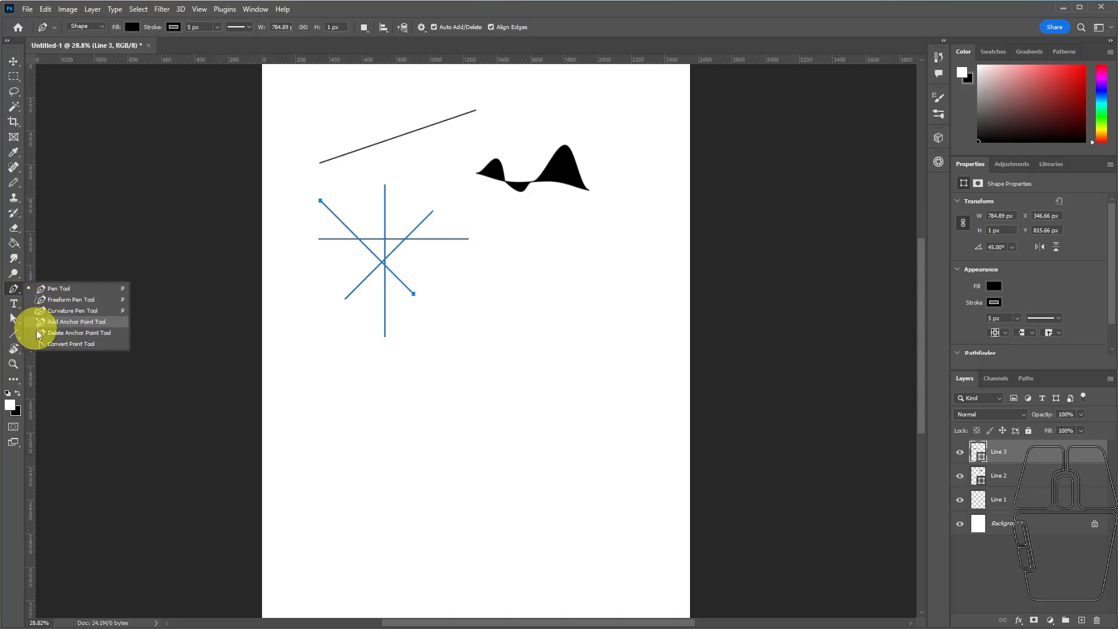
left_click(58, 291)
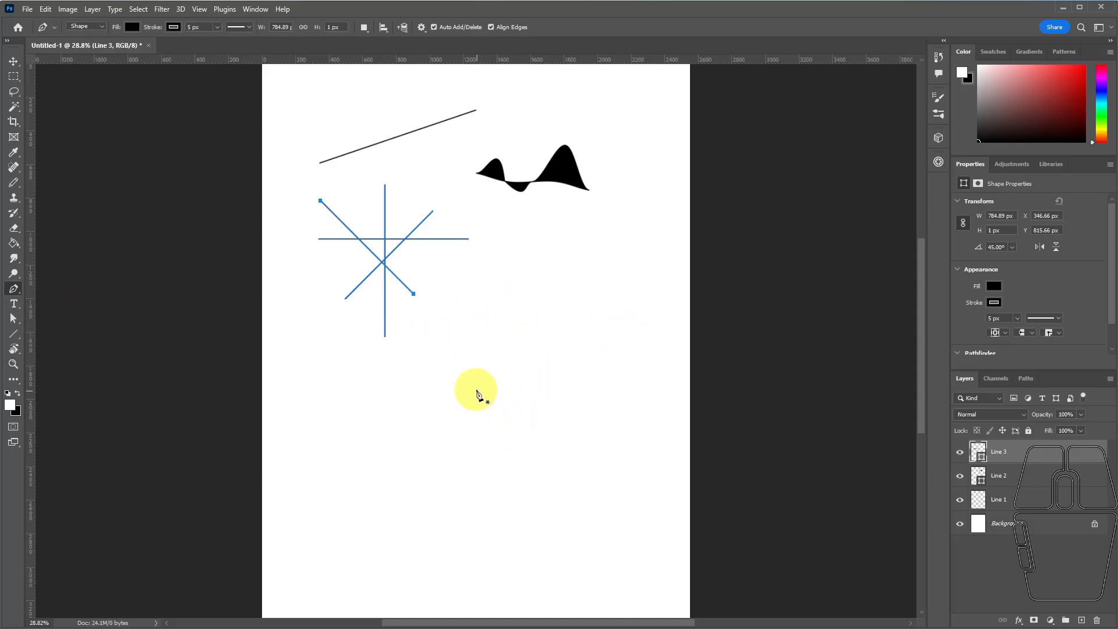
left_click(506, 376)
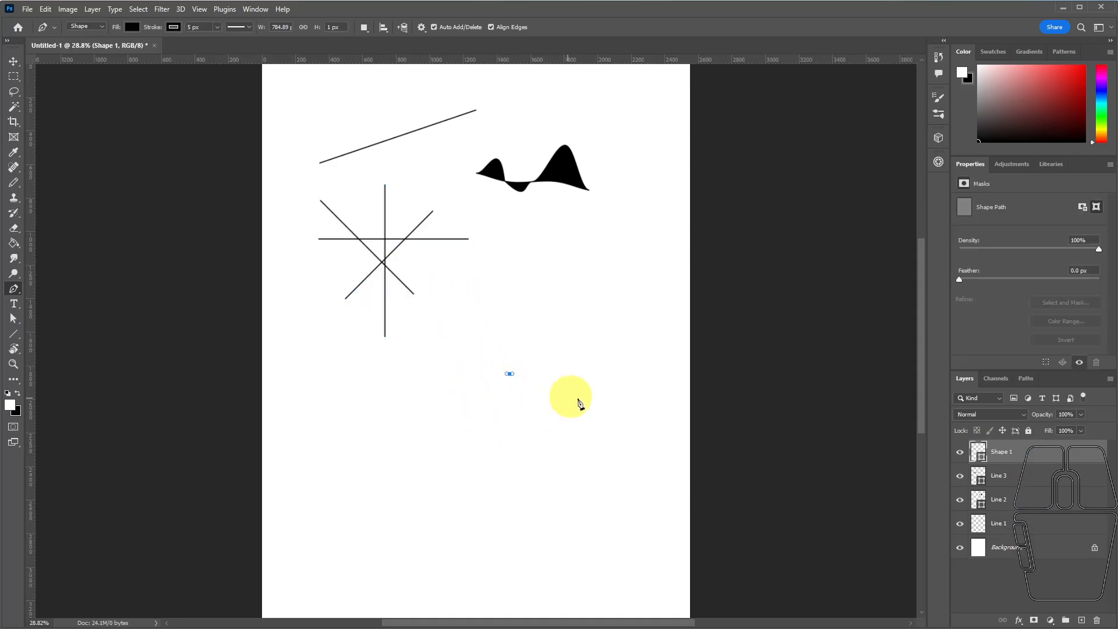
left_click(415, 392)
left_click(509, 291)
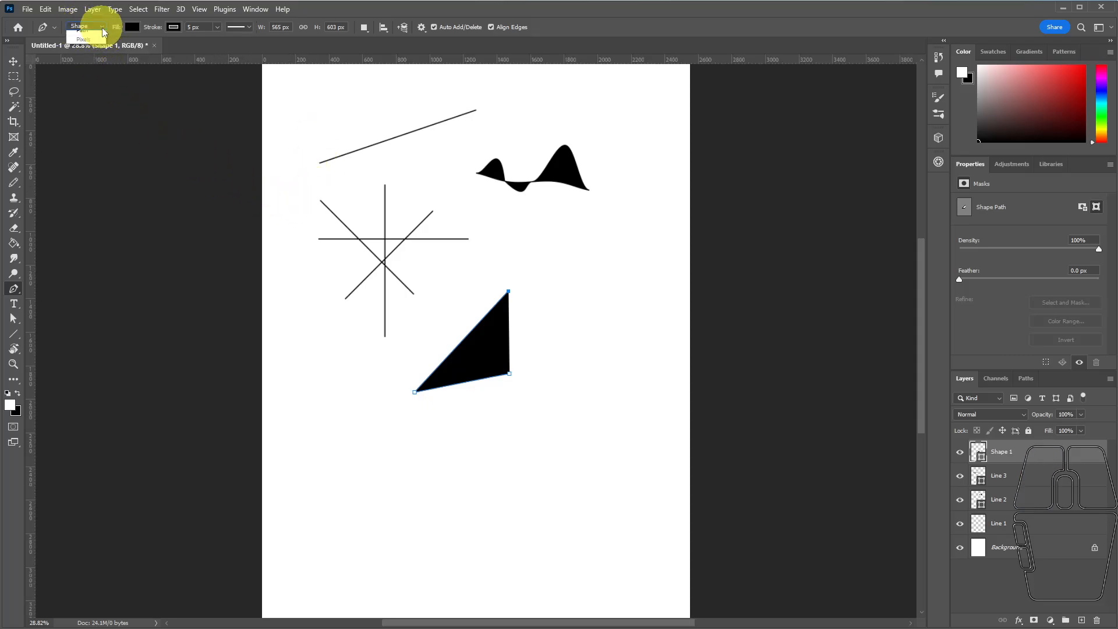
Keep the Pen tool in Shape mode and set the new shape's fill to no color.
left_click(103, 26)
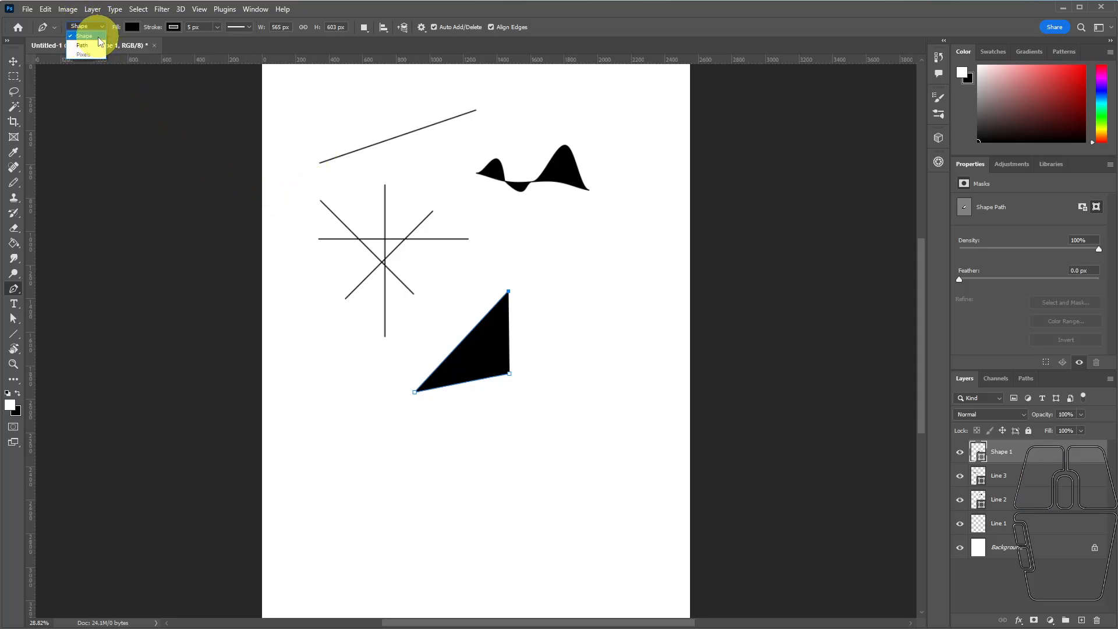
left_click(92, 36)
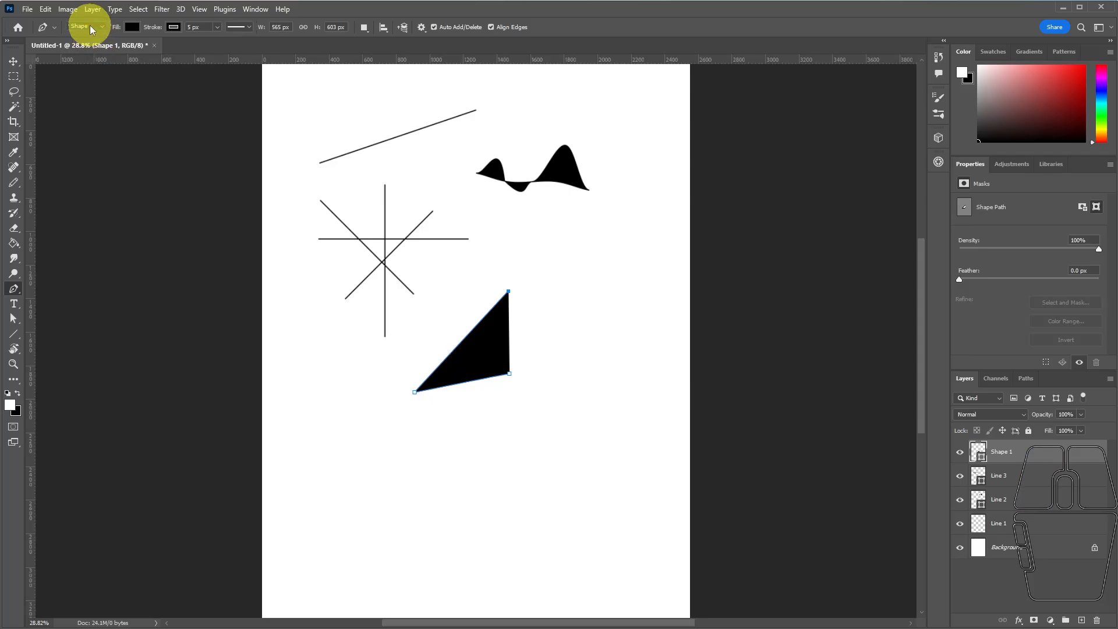
left_click(132, 27)
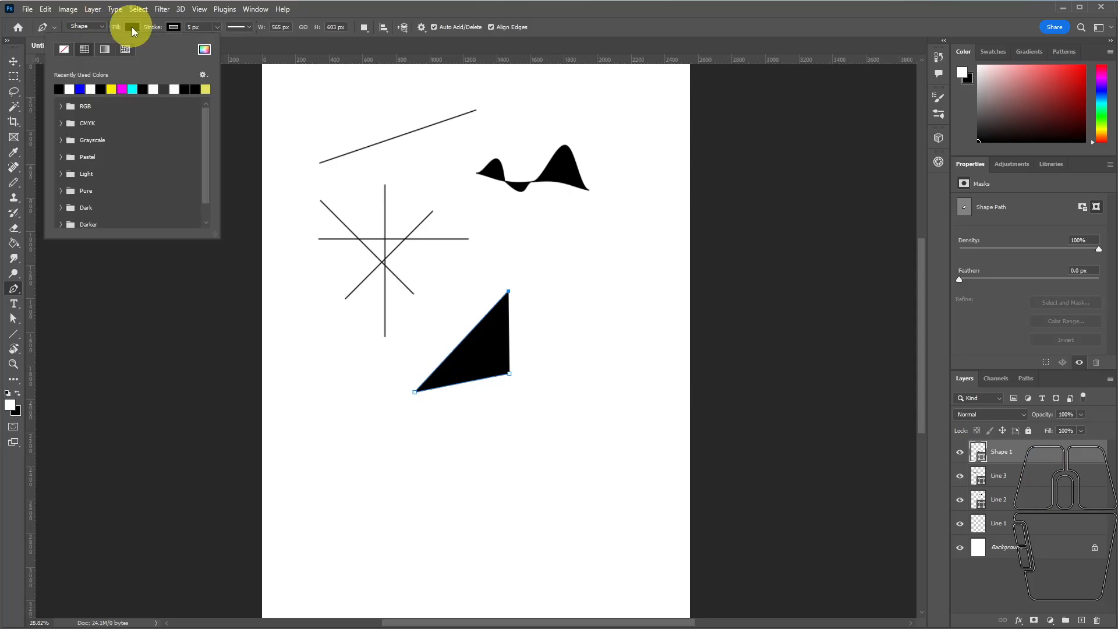
left_click(66, 50)
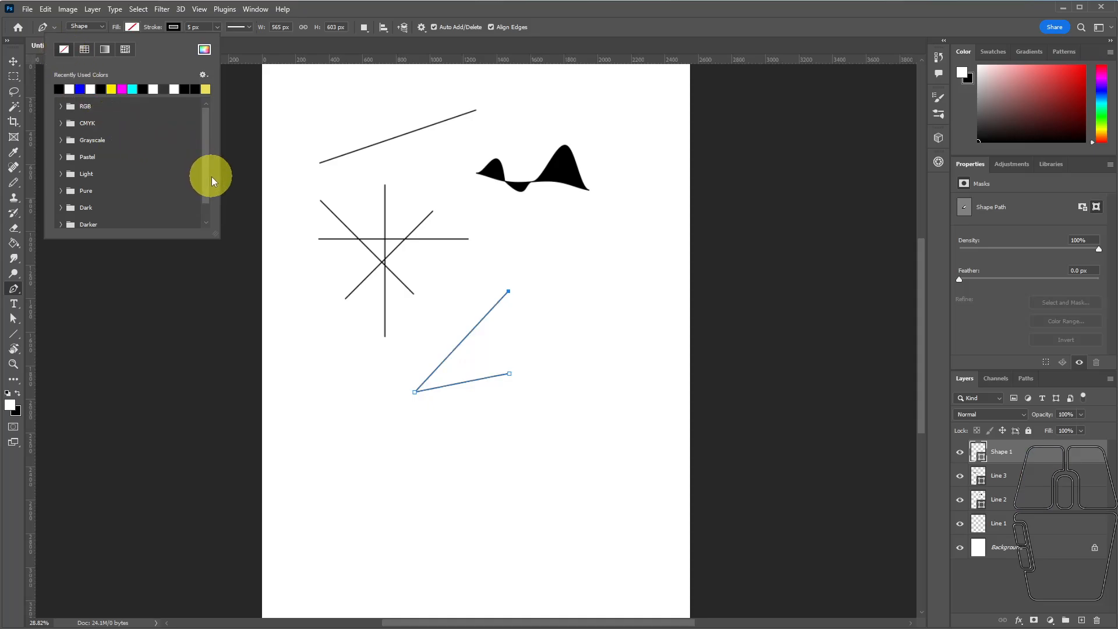
left_click(557, 27)
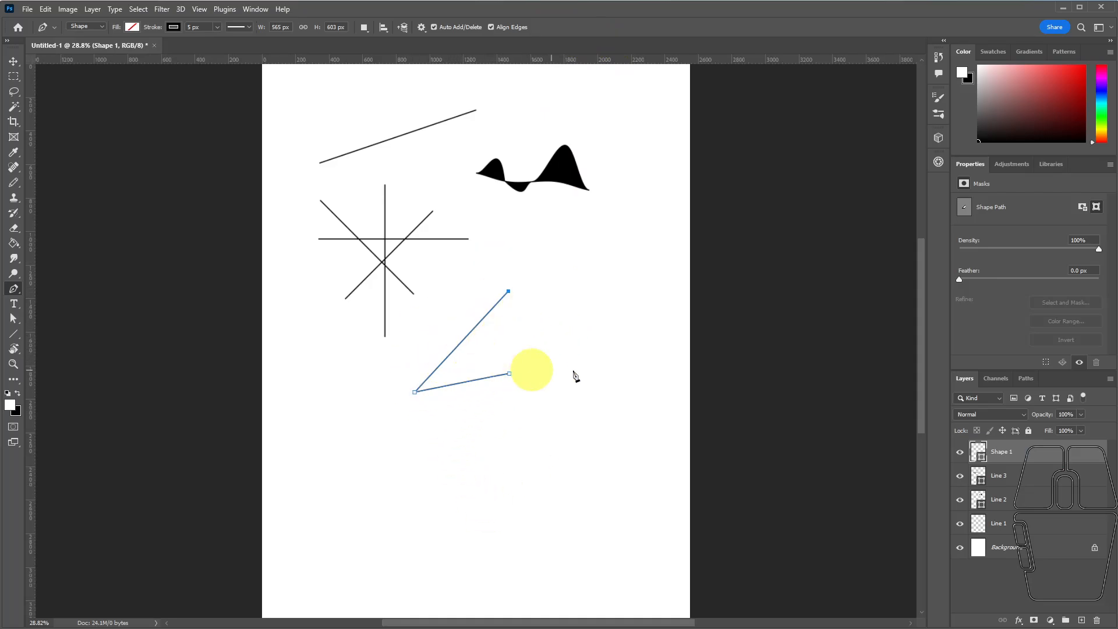
Extend the open pen path with five more anchors that run right, down and back inward, about 1096 × 970 px overall.
left_click(565, 286)
left_click(599, 376)
left_click(575, 449)
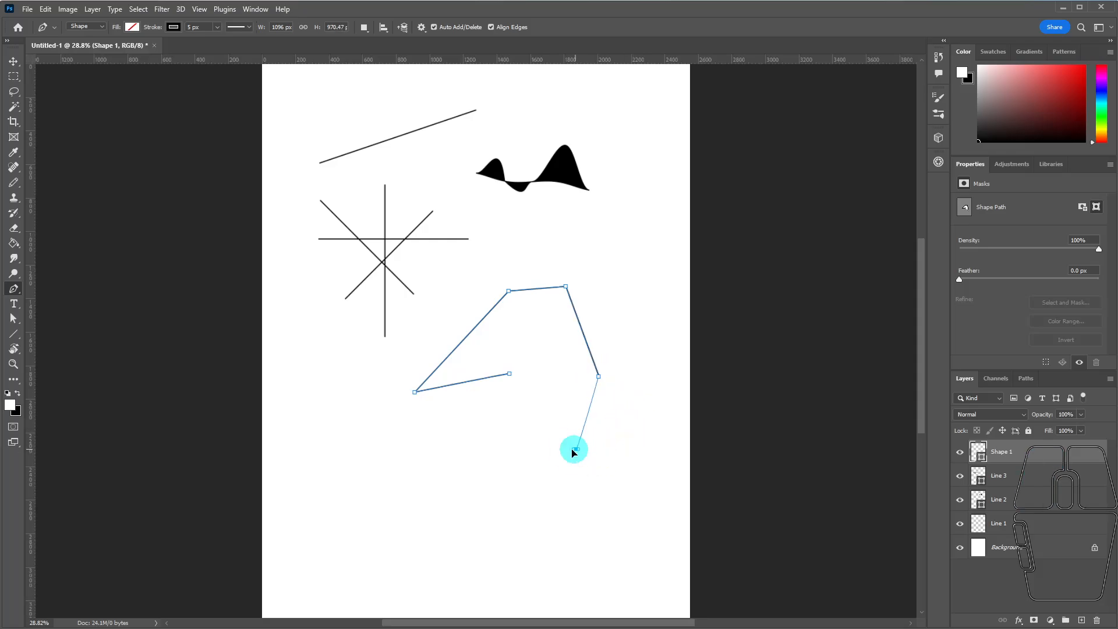
left_click(552, 353)
left_click(507, 320)
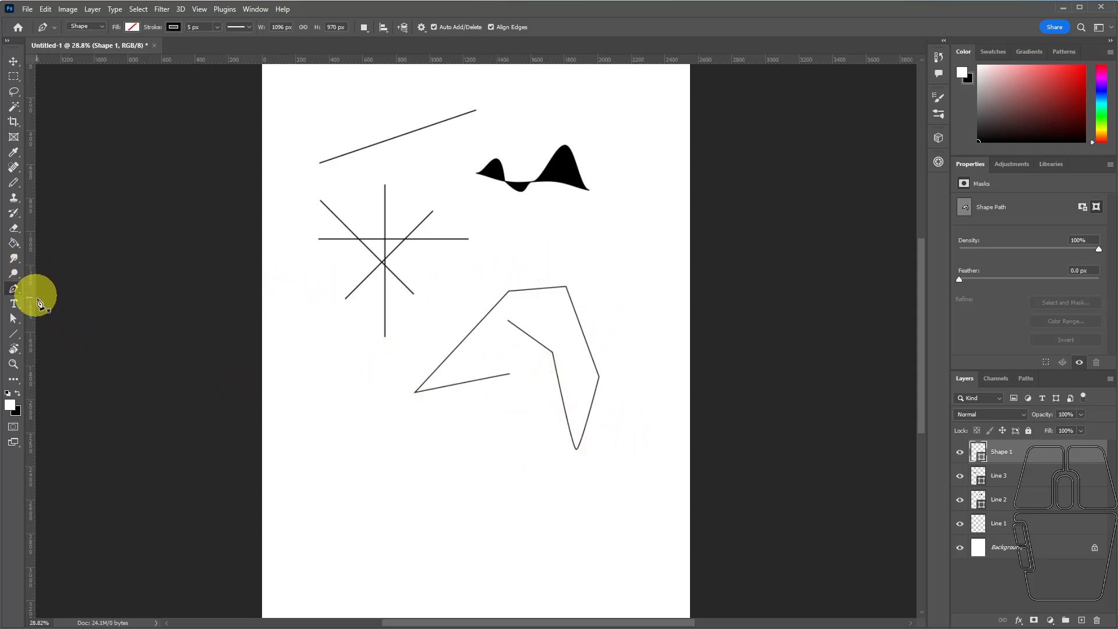
Raise the path's leftmost anchor with the Direct Selection tool, and move the whole path up and right with the Path Selection tool.
left_click(14, 318)
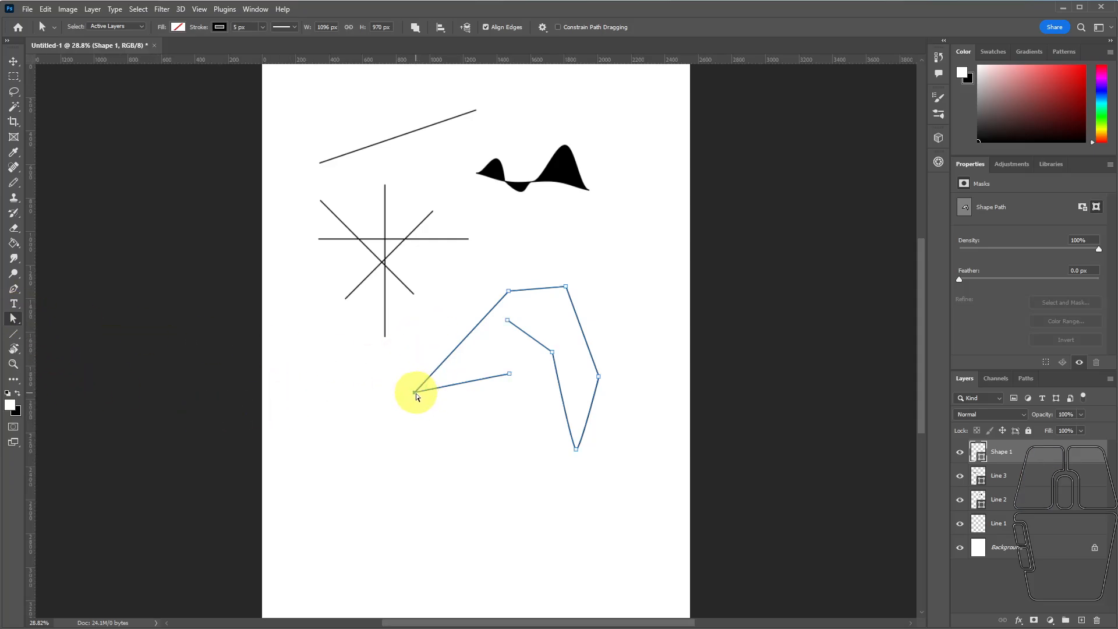
left_click_drag(416, 394, 437, 330)
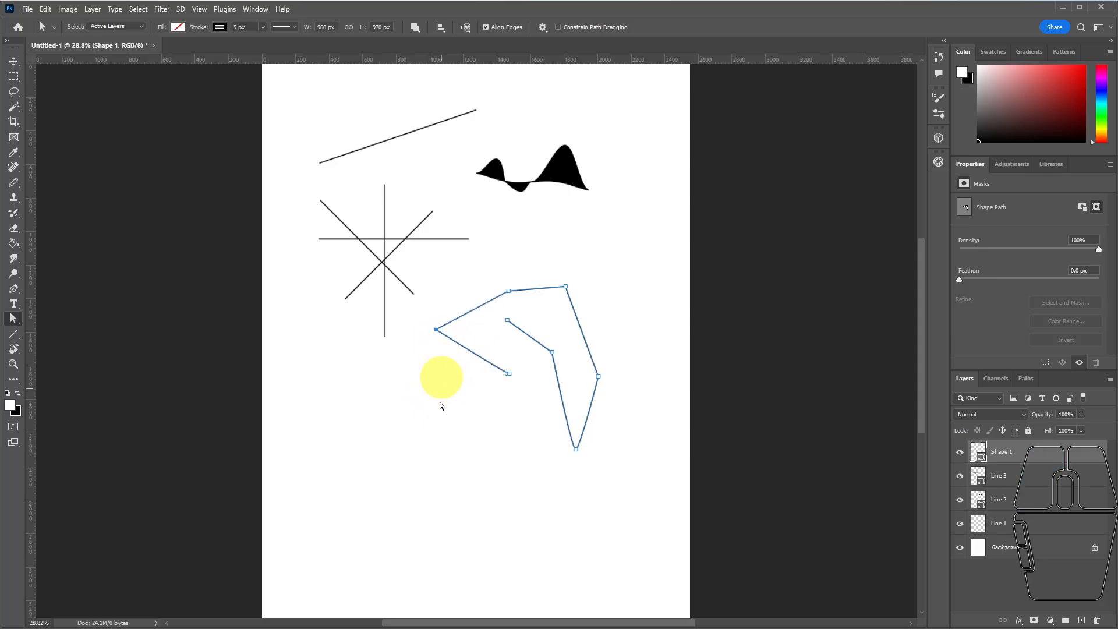
left_click(14, 321)
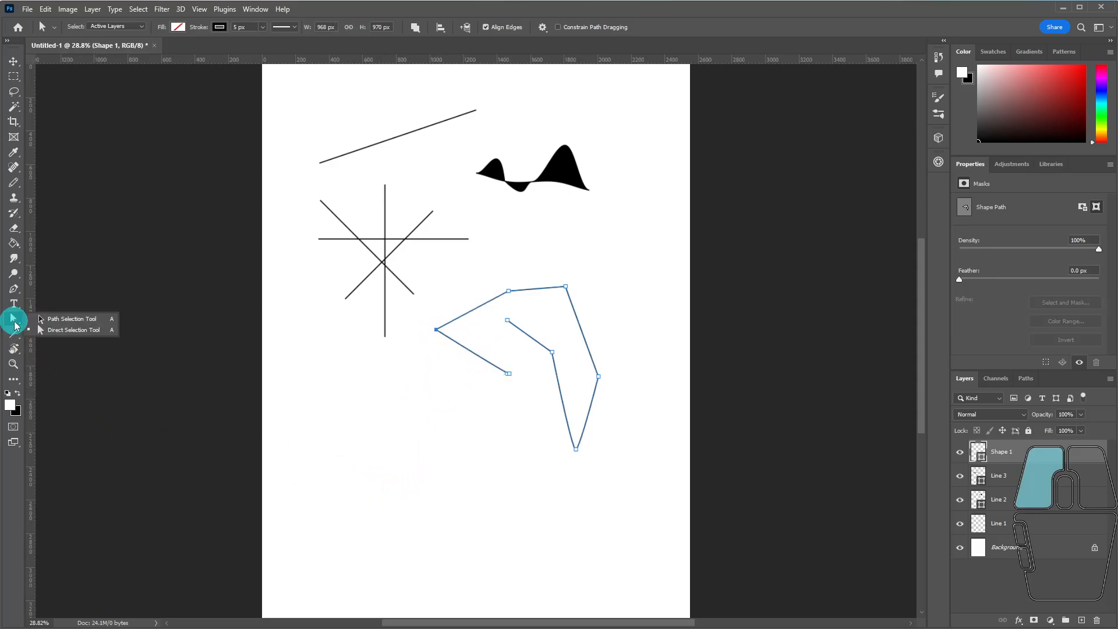
left_click(64, 330)
left_click_drag(578, 321, 633, 256)
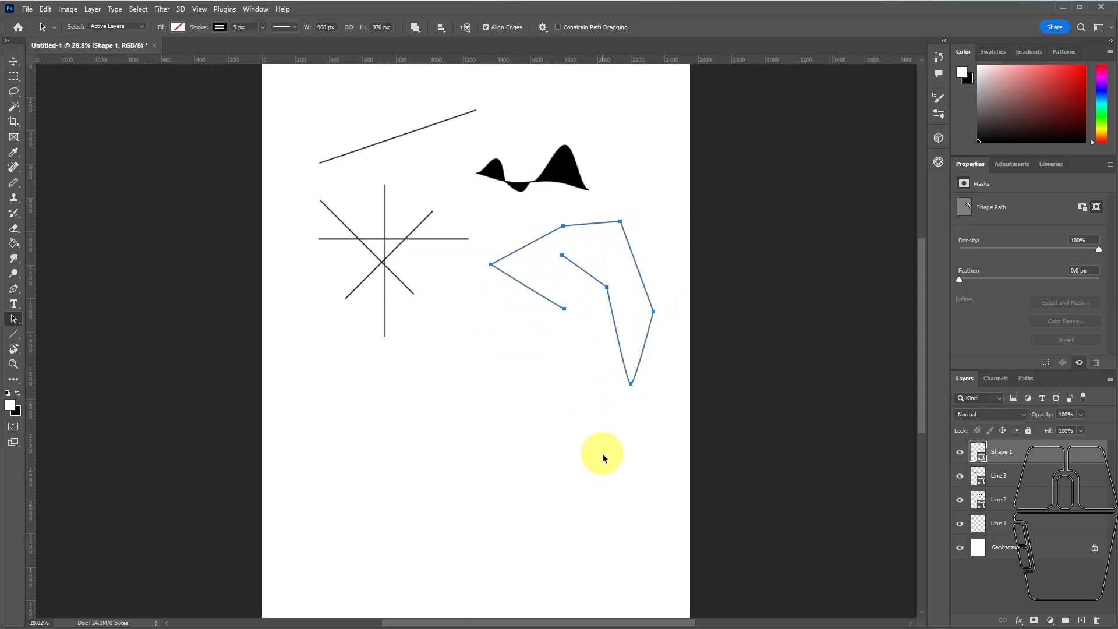
mouse_move(632, 385)
left_mouse_down()
mouse_move(592, 434)
mouse_move(444, 397)
mouse_move(618, 377)
mouse_move(577, 416)
mouse_move(611, 380)
left_mouse_up()
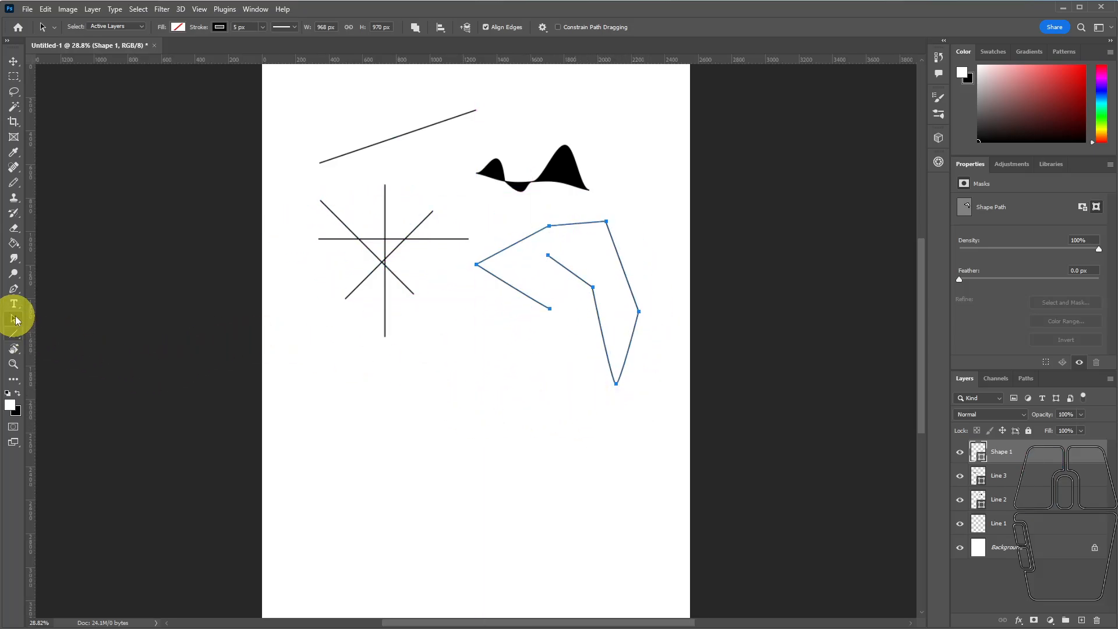
Shift the path's inner bend anchor slightly to the right with the Direct Selection tool and deselect the path.
left_click(14, 318)
left_click_drag(15, 320, 64, 336)
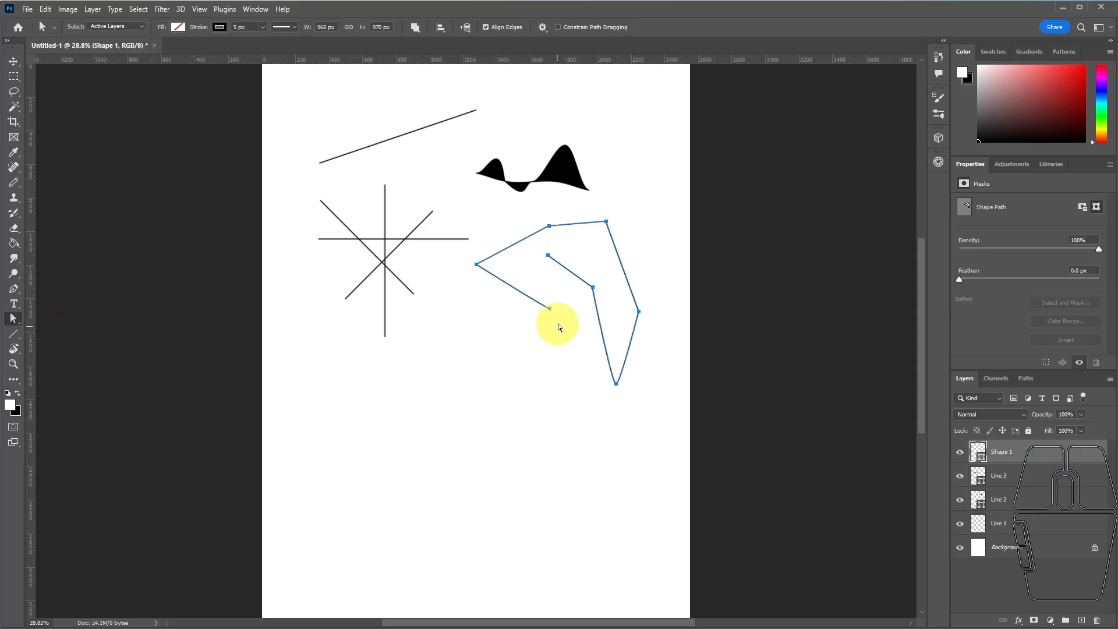
mouse_move(593, 291)
left_mouse_down()
mouse_move(574, 305)
mouse_move(582, 313)
mouse_move(586, 295)
mouse_move(579, 302)
mouse_move(608, 288)
left_mouse_up()
left_click(594, 295)
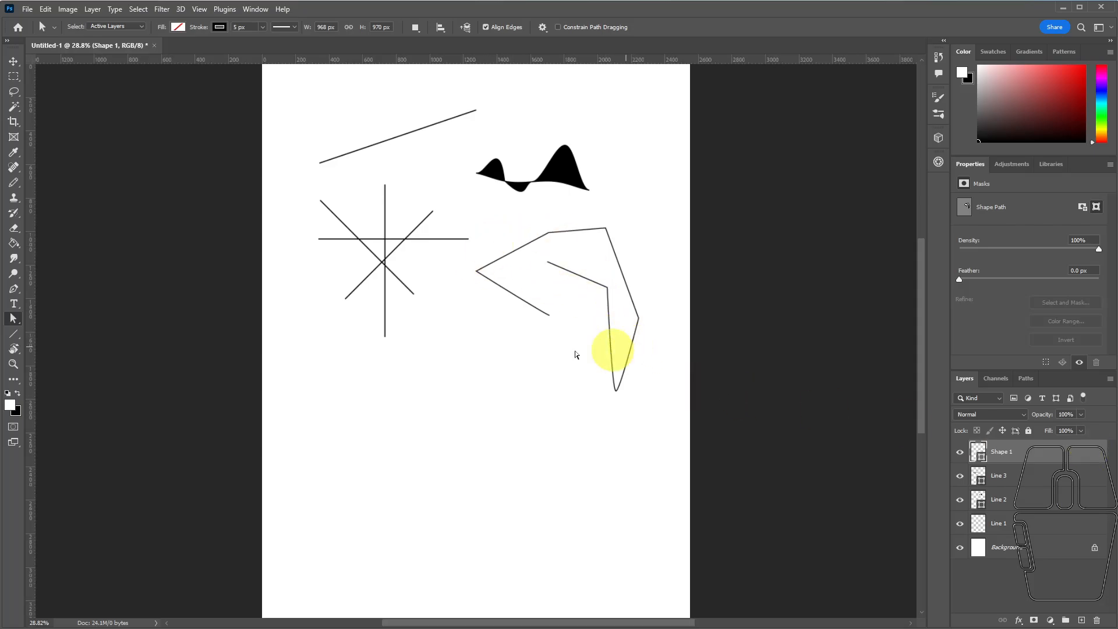
Draw a four-anchor open wavy curve about 1240 × 233 px beneath the crossing lines with the Pen tool.
left_click(14, 291)
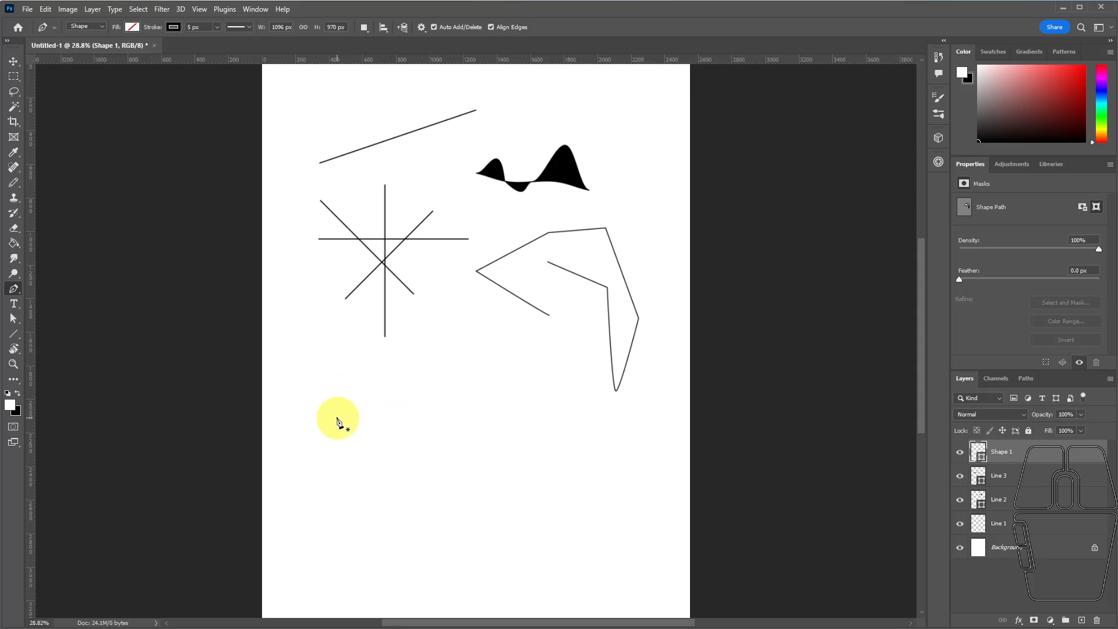
left_click(304, 415)
left_click_drag(328, 400, 481, 365)
left_click(389, 395)
left_click_drag(502, 418, 469, 444)
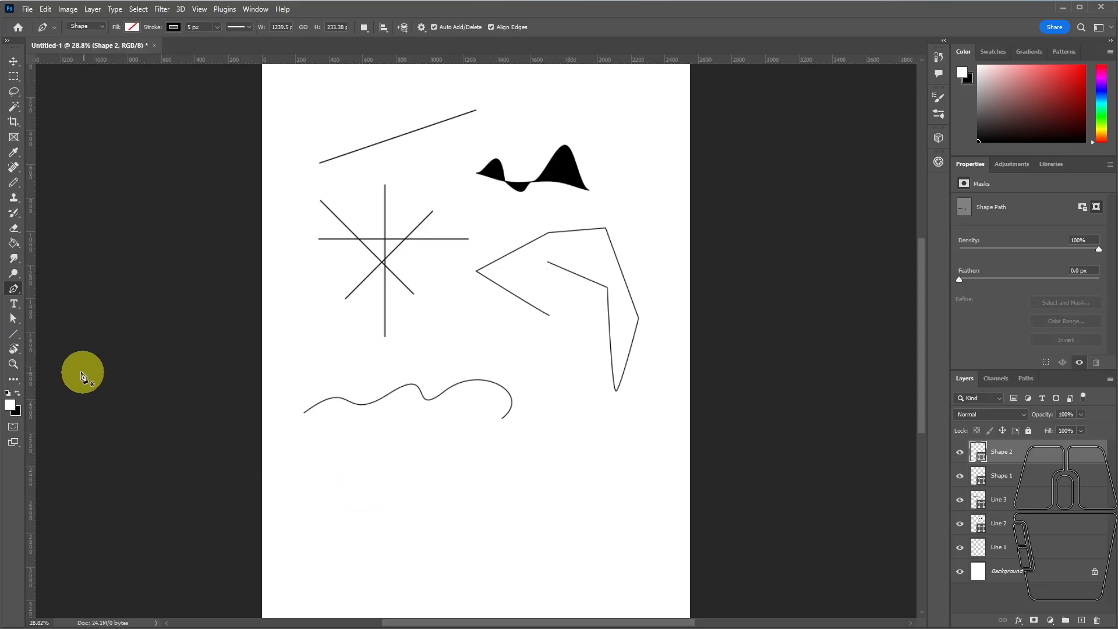
Reshape the curve's final arc by adjusting the handles of its third and last anchors, and deselect the path.
left_click(13, 318)
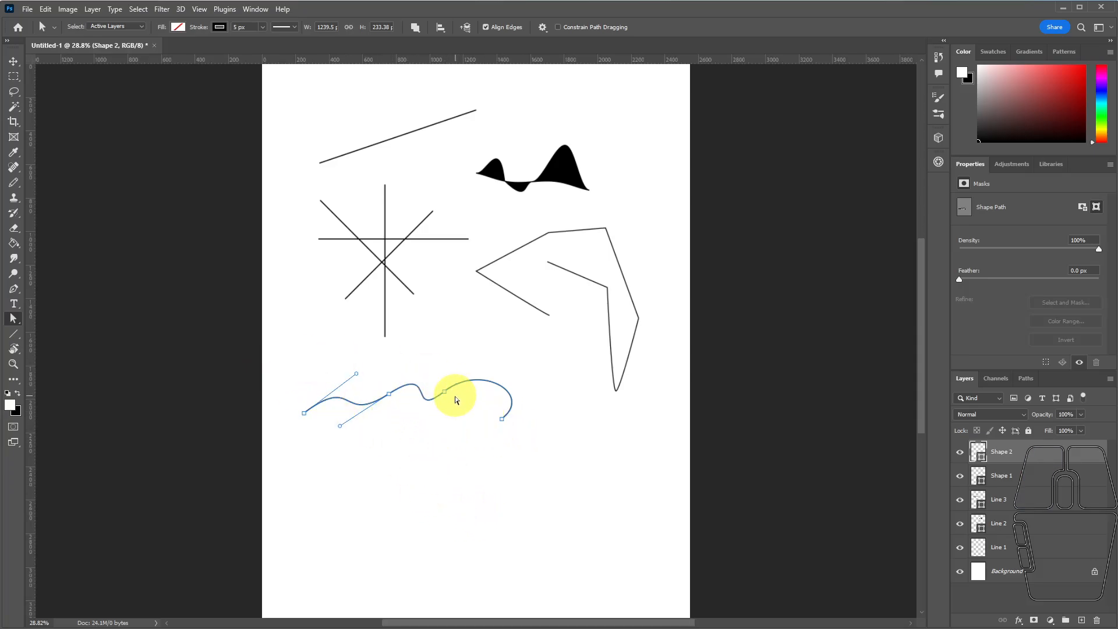
left_click(445, 391)
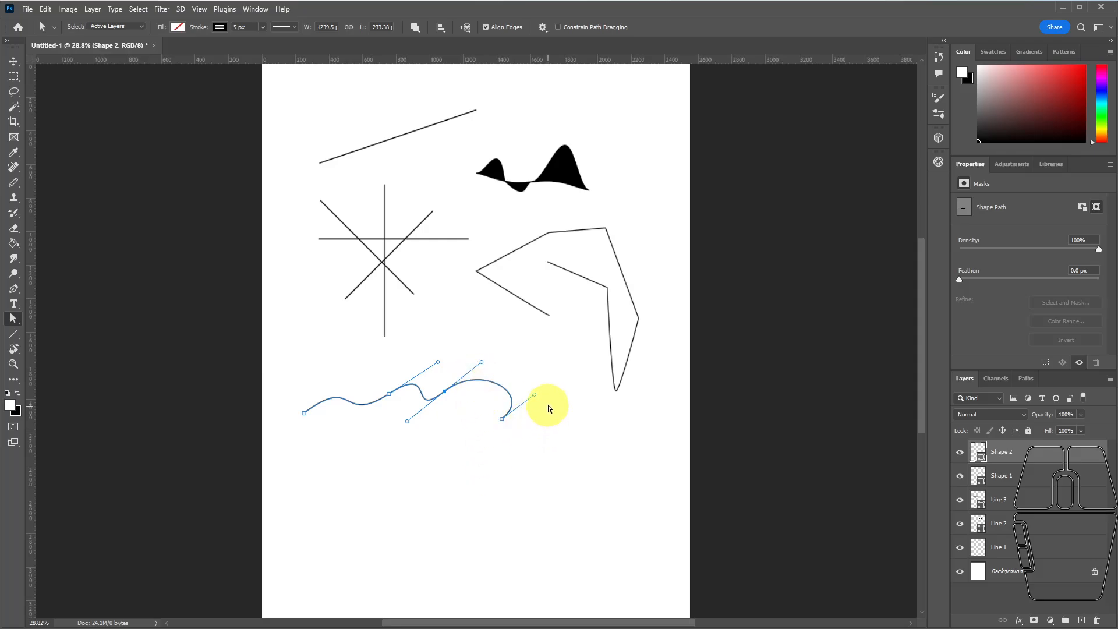
mouse_move(535, 396)
left_mouse_down()
mouse_move(522, 369)
mouse_move(529, 388)
left_mouse_up()
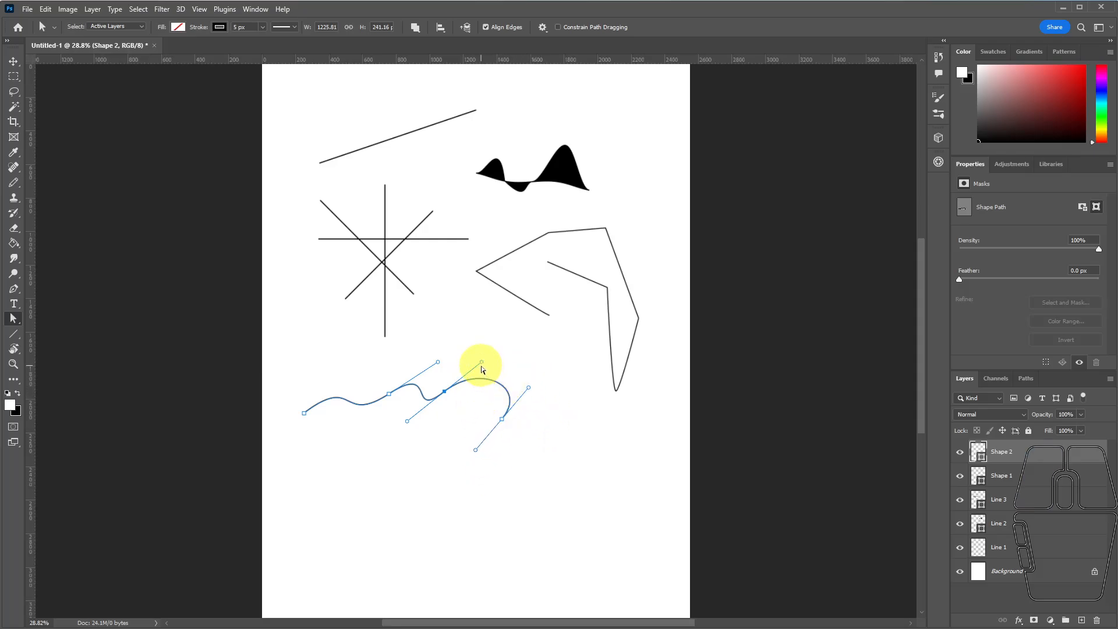
mouse_move(479, 362)
left_mouse_down()
mouse_move(453, 389)
mouse_move(548, 315)
mouse_move(463, 339)
mouse_move(472, 348)
mouse_move(484, 318)
mouse_move(485, 351)
left_mouse_up()
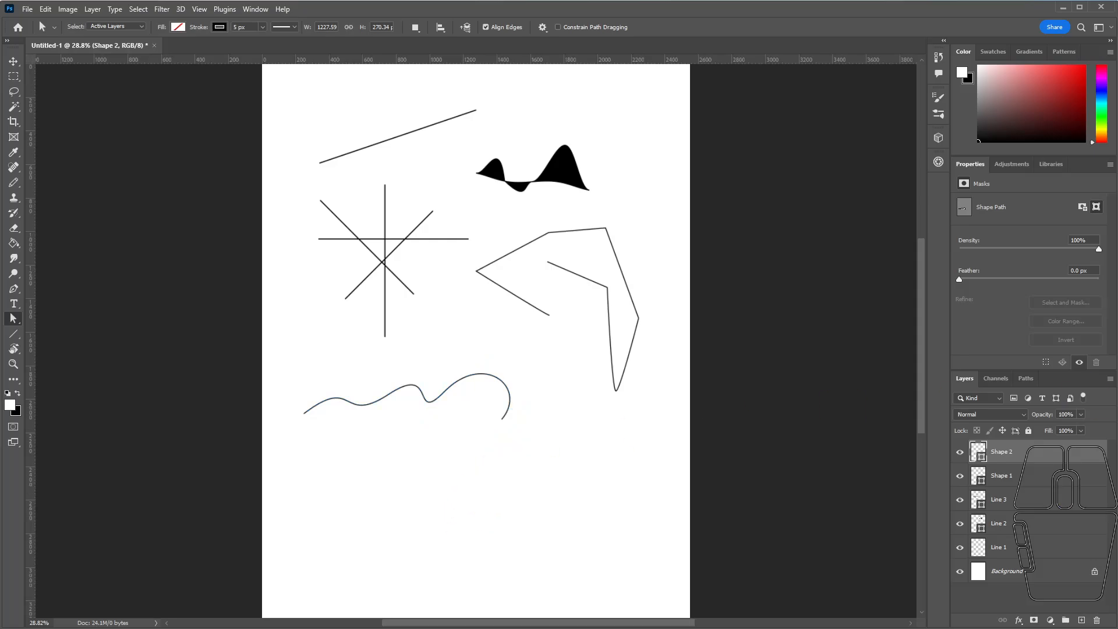
left_click(577, 387)
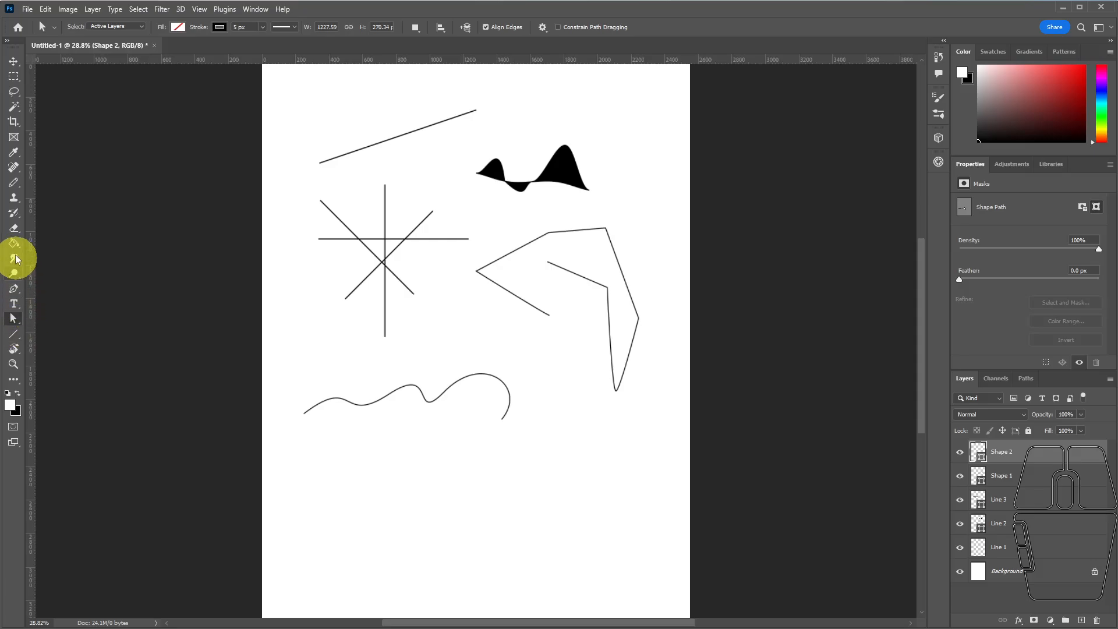
Switch to the Brush tool and set the brush size to 31 px.
left_click(12, 219)
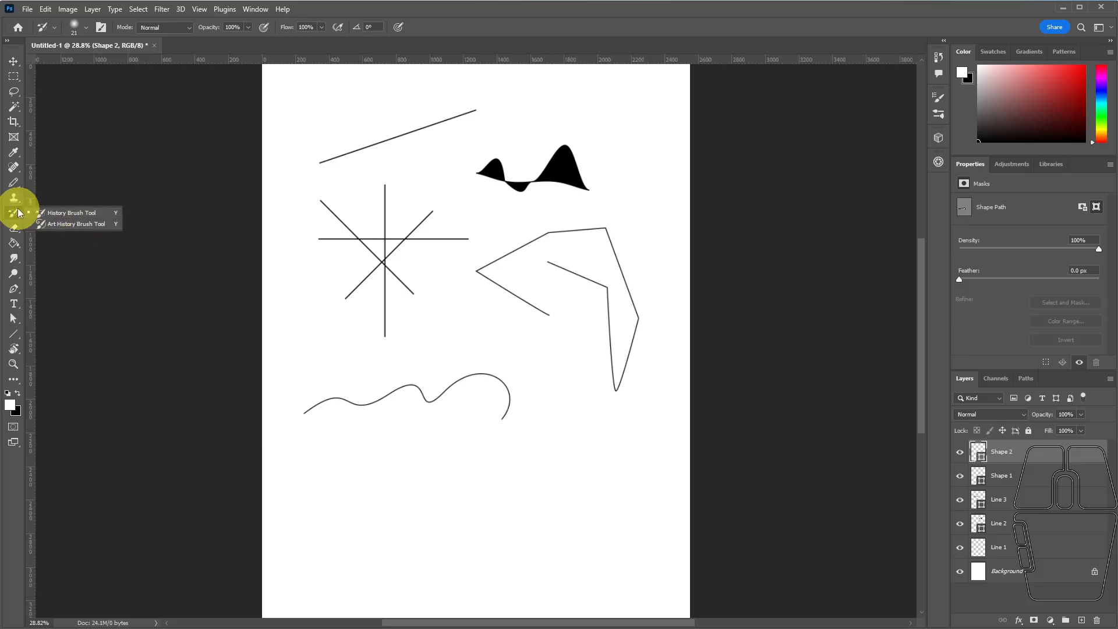
left_click(13, 184)
left_click(12, 188)
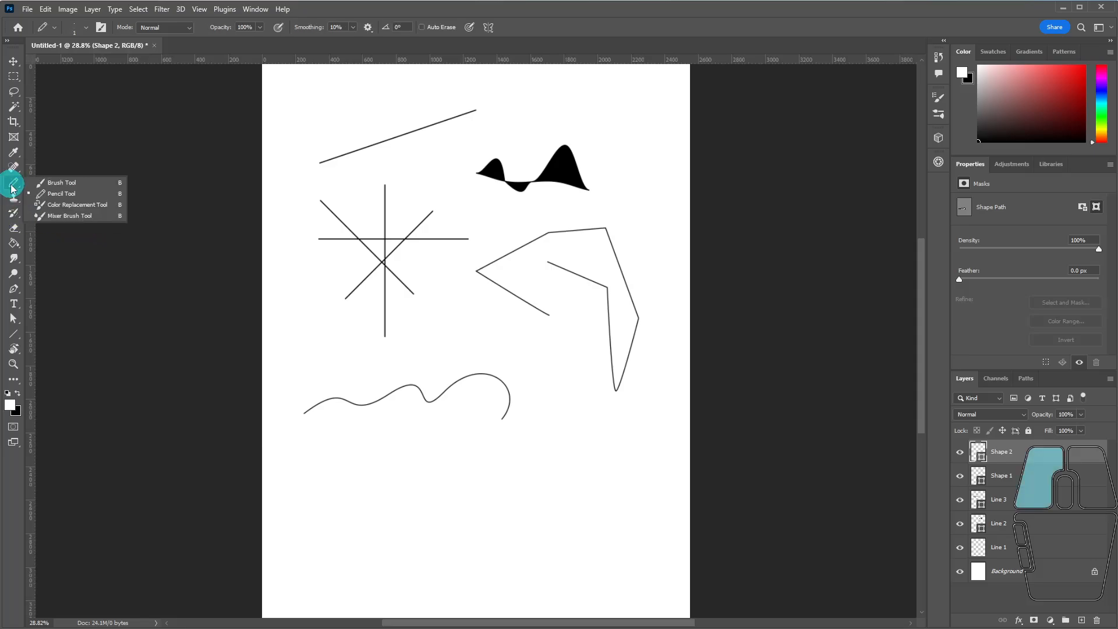
left_click(56, 183)
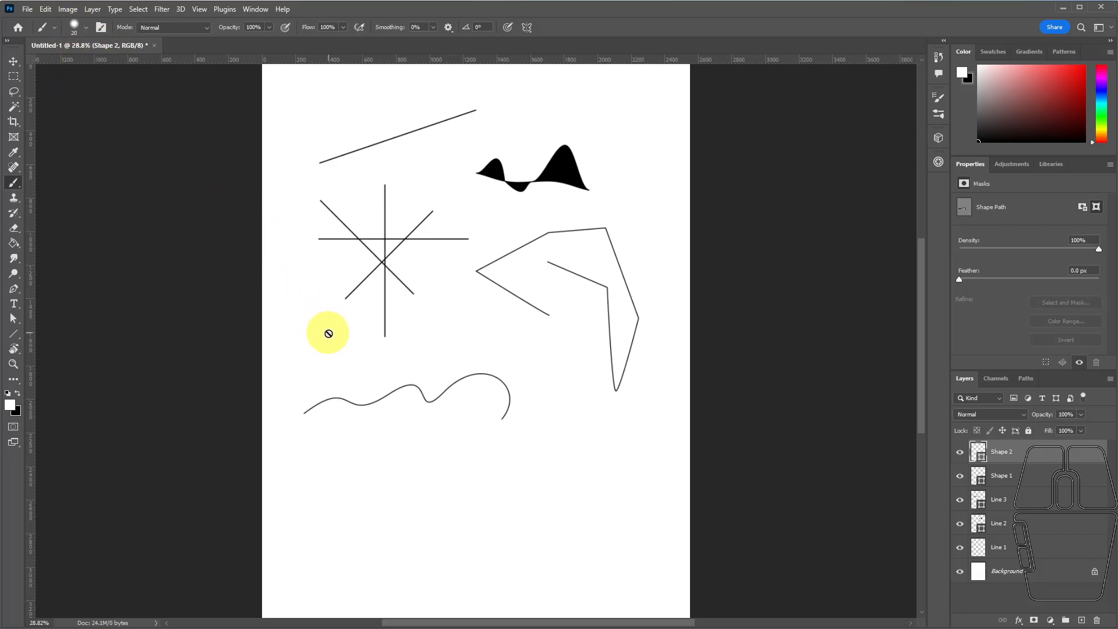
left_click(84, 26)
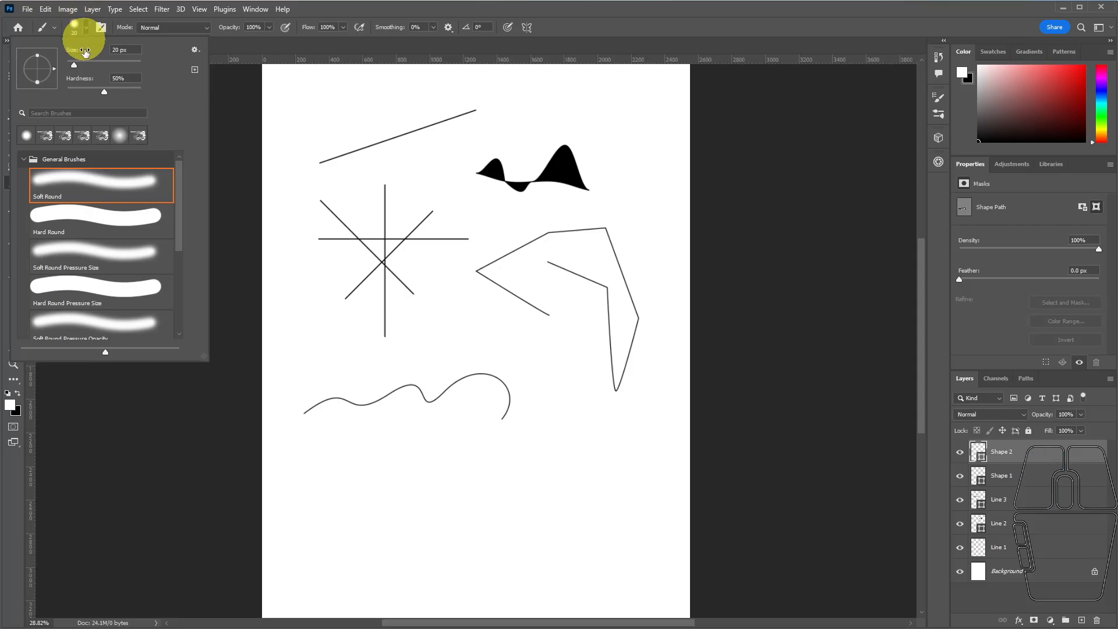
mouse_move(74, 65)
left_mouse_down()
mouse_move(113, 68)
mouse_move(79, 74)
left_mouse_up()
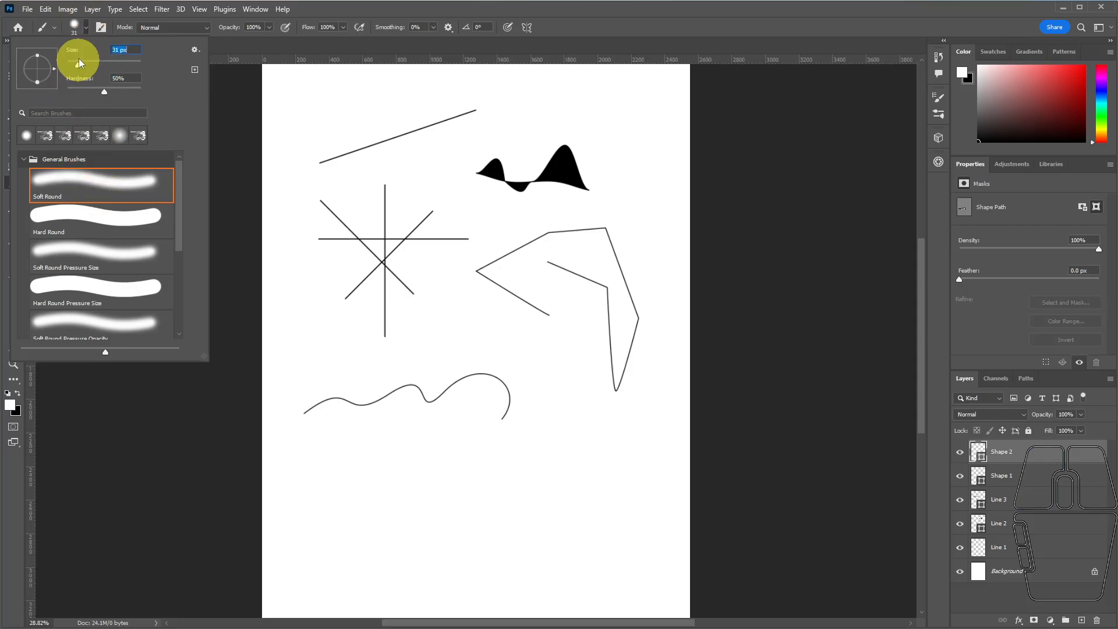
left_click(75, 26)
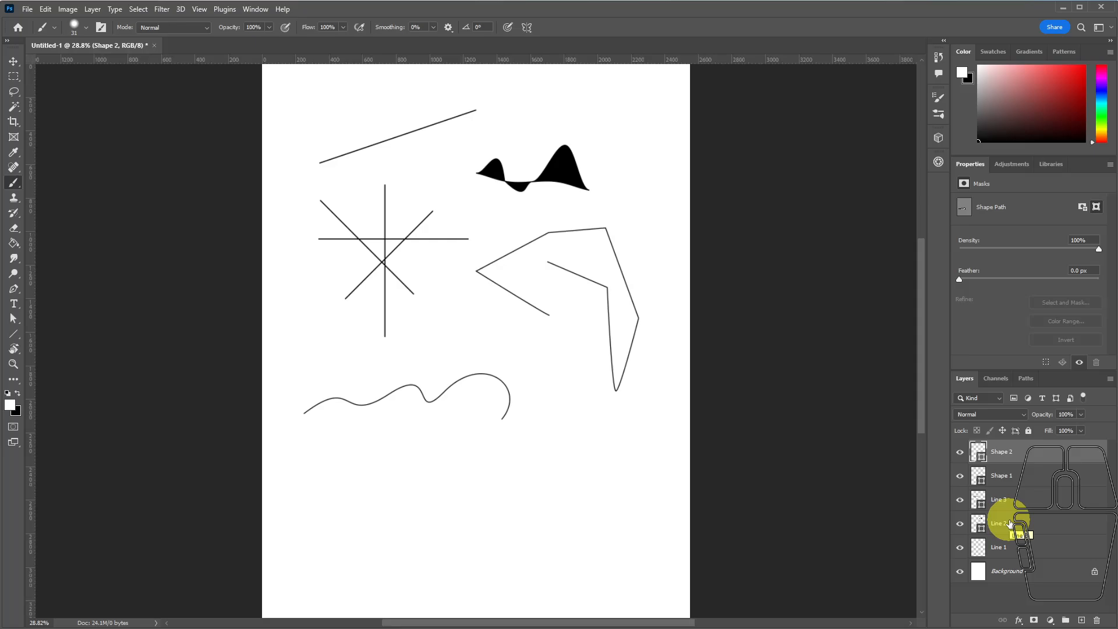
Add a new layer above the shapes and enlarge the Soft Round brush to 83 px.
left_click(1081, 620)
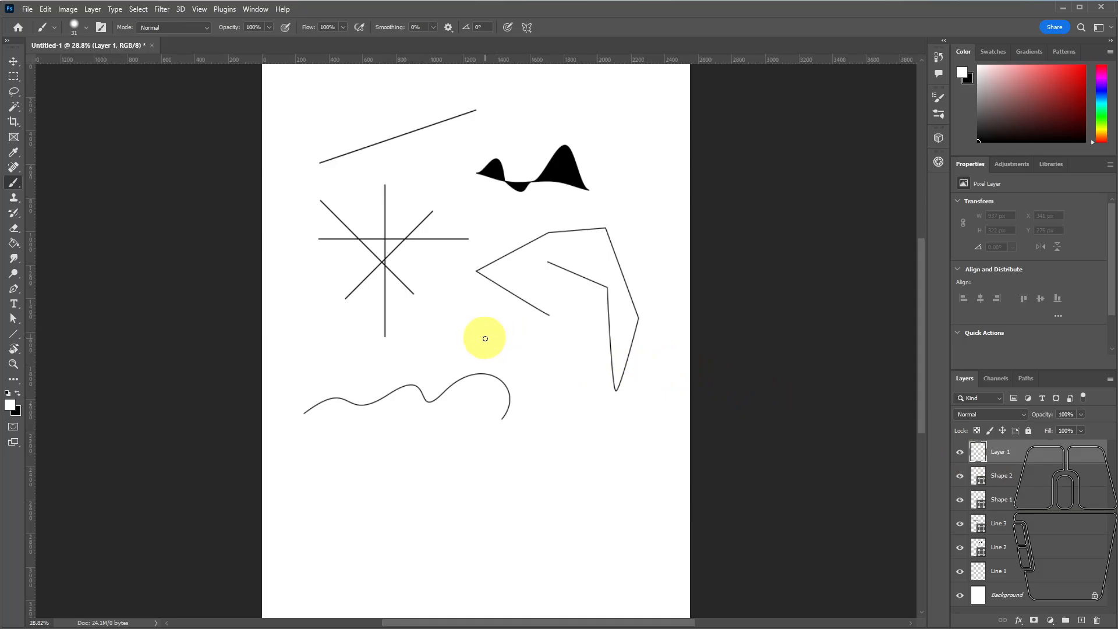
left_click(86, 28)
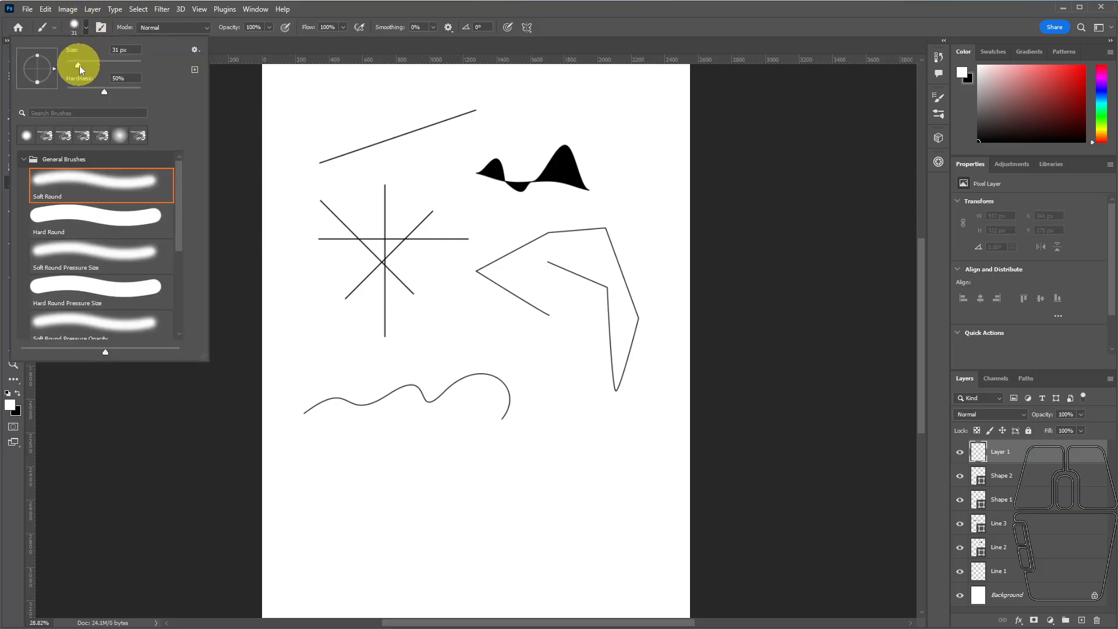
left_click_drag(79, 65, 96, 64)
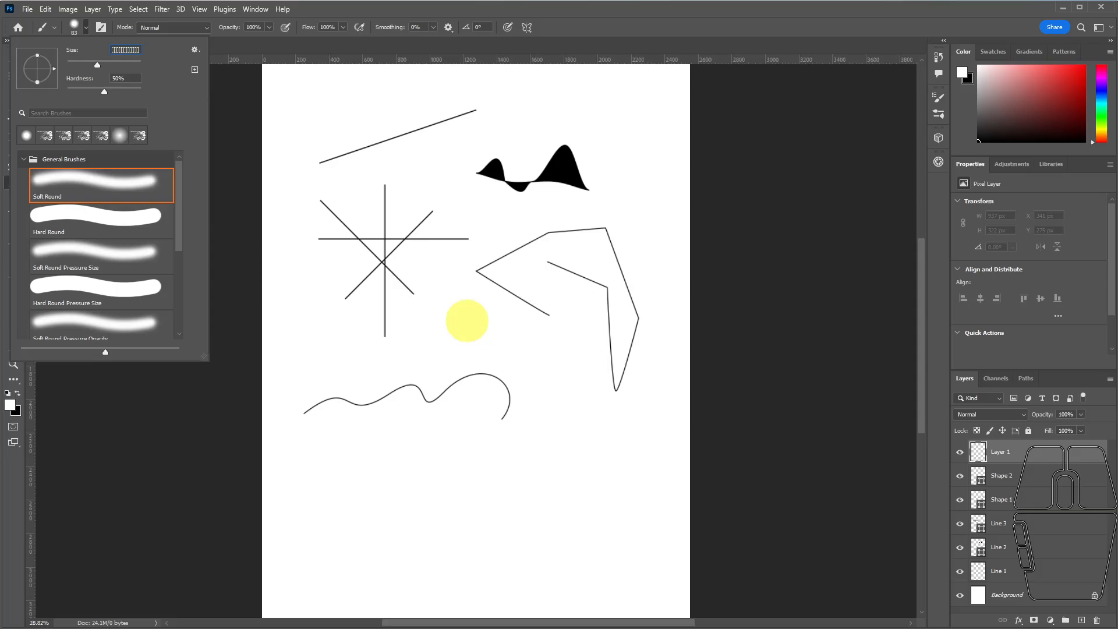
left_click(468, 321)
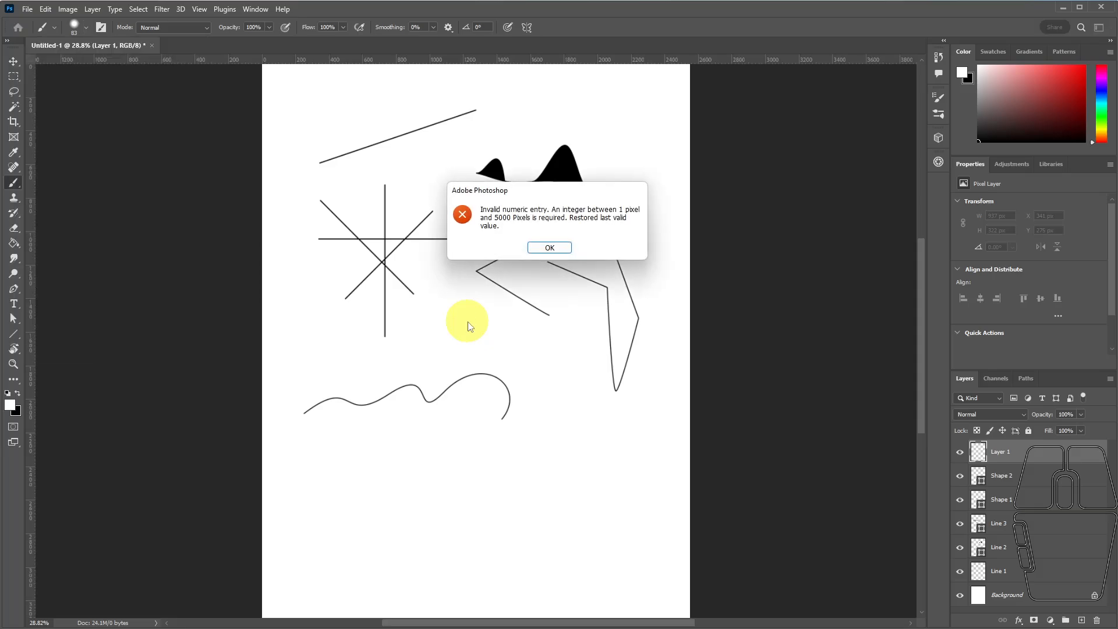
left_click(552, 315)
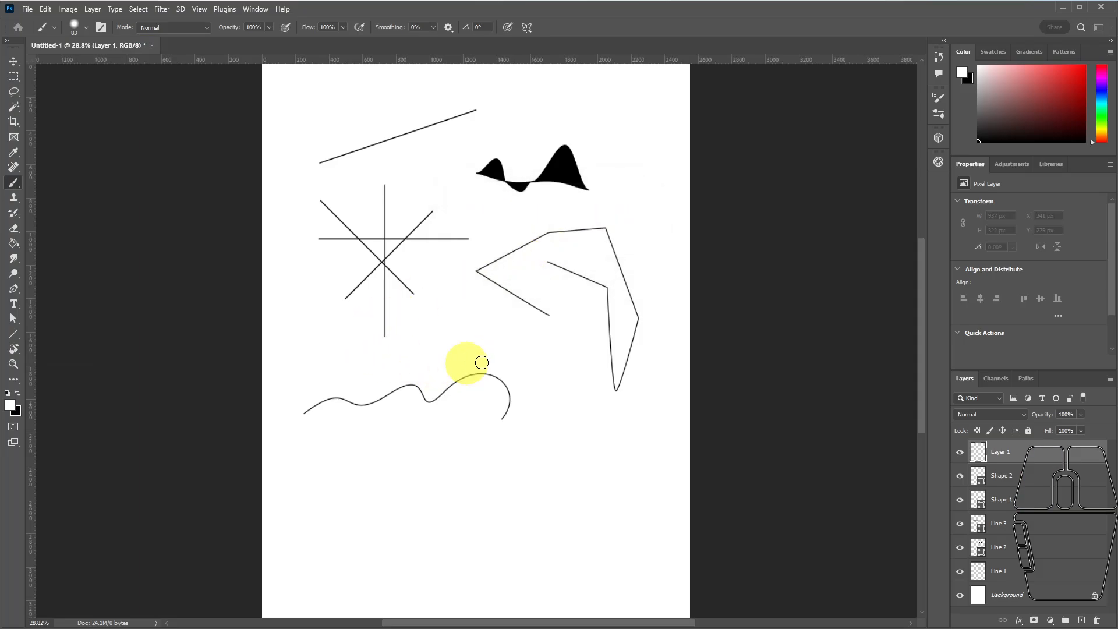
left_click(470, 334)
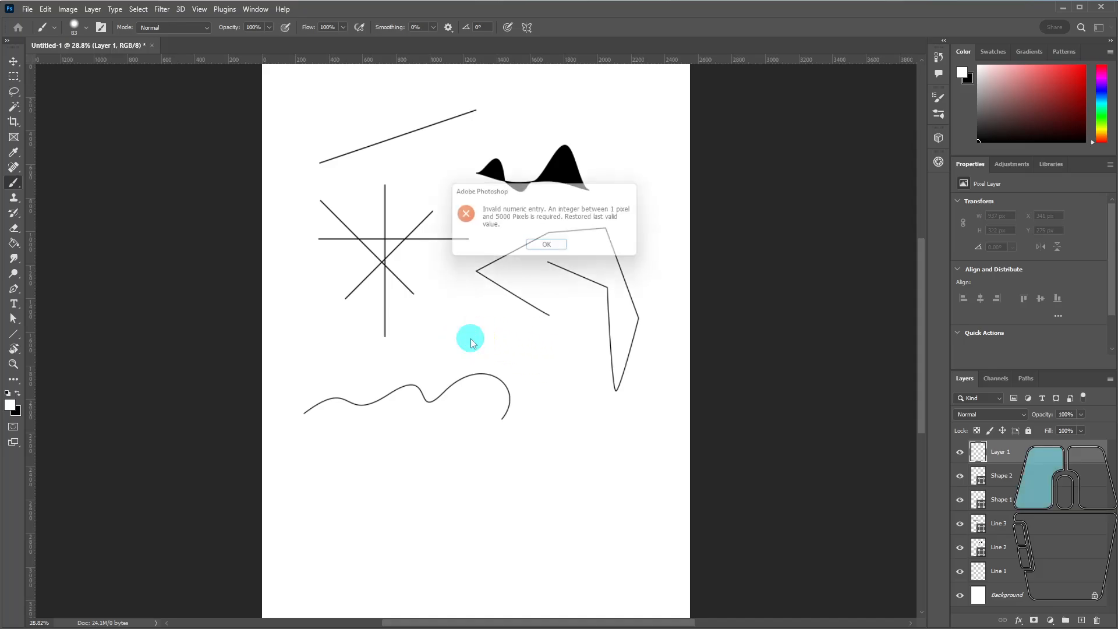
left_click(550, 247)
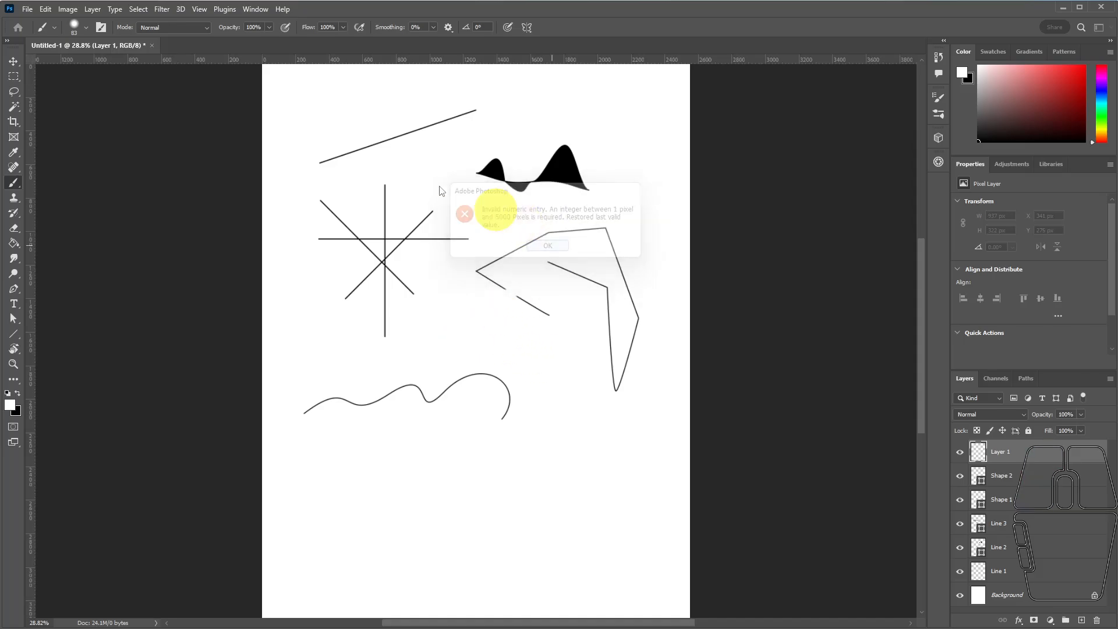
Step the brush size up and back down, ending at 100 px.
left_click(85, 27)
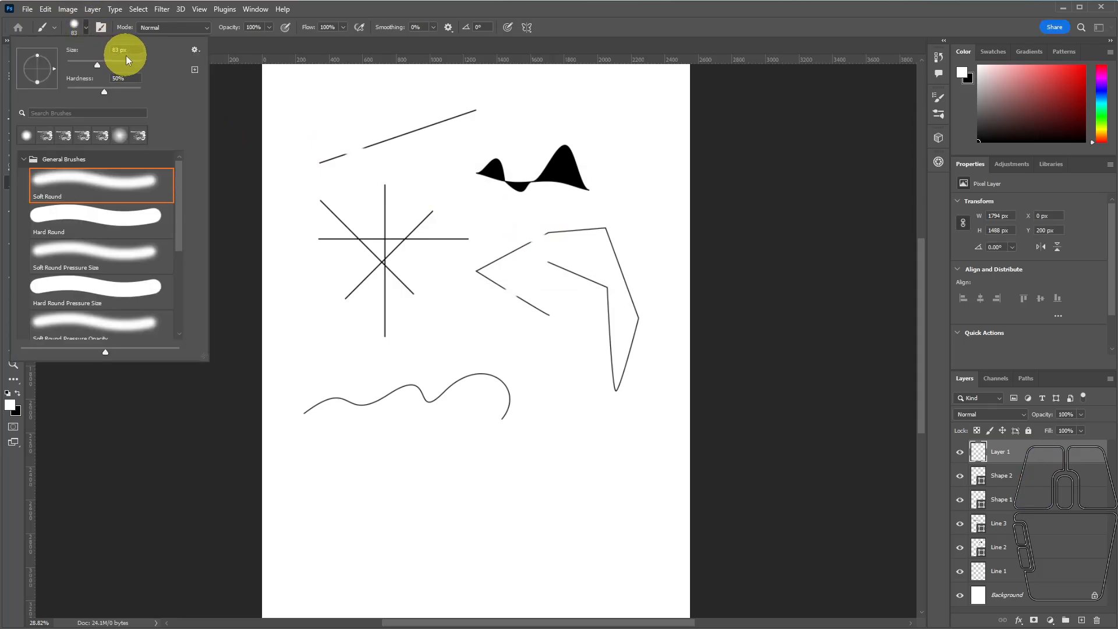
left_click(438, 304)
key("]")
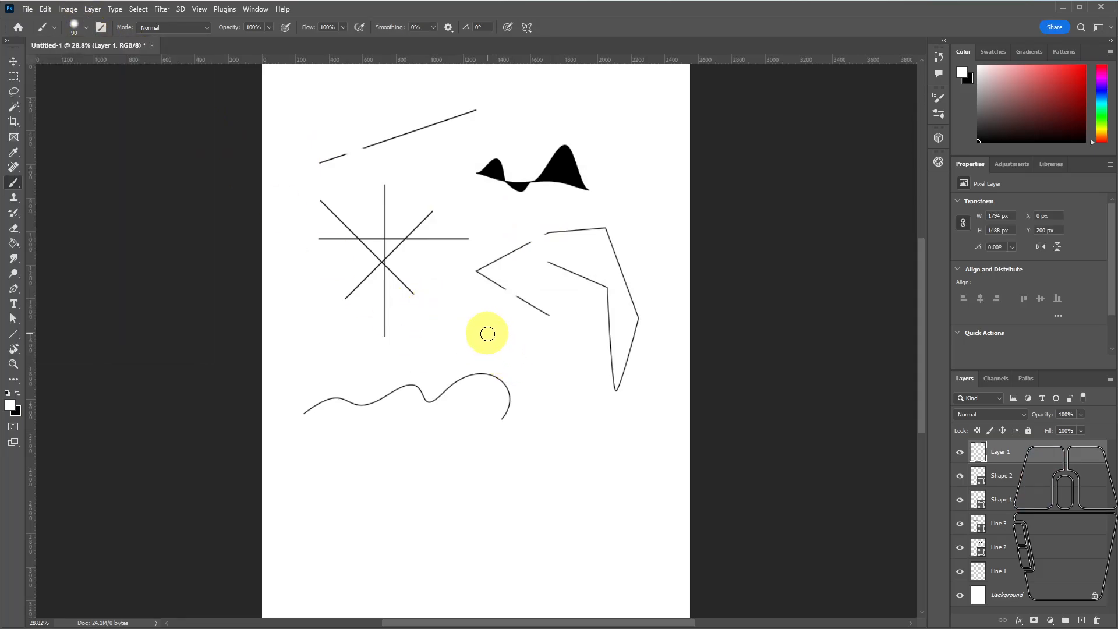
key("]")
key("]")
key("]")
key("]")
key("]")
key("]")
key("]")
key("]")
key("[")
key("[")
key("[")
key("[")
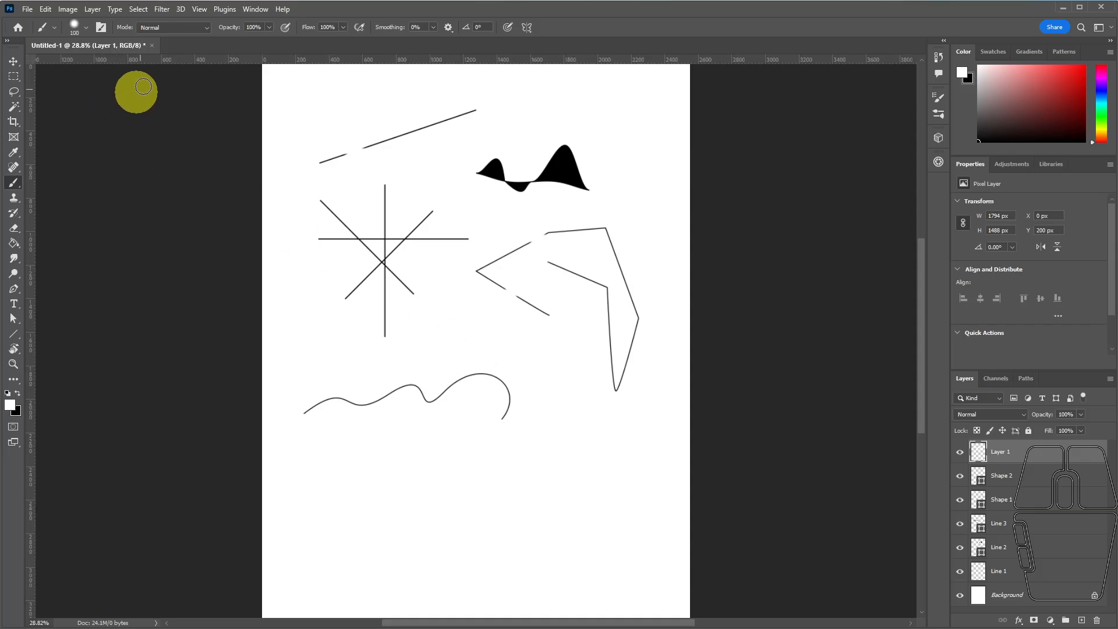
Set the brush size to 62 px and paint white strokes around the lower end of the angular path.
left_click(86, 27)
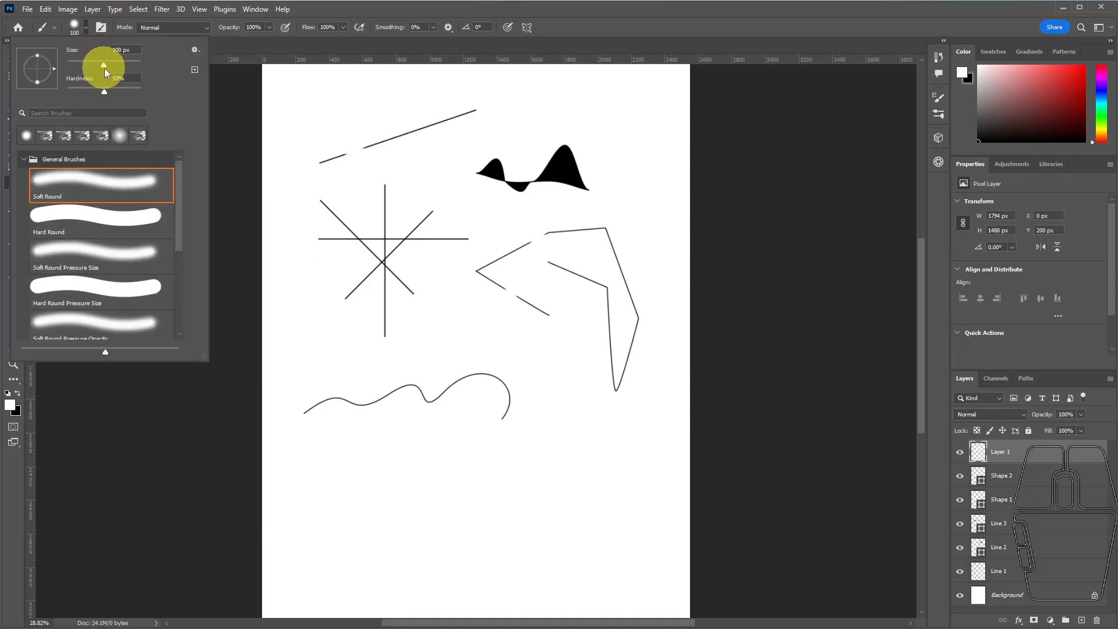
left_click_drag(104, 69, 91, 67)
mouse_move(479, 325)
left_mouse_down()
mouse_move(494, 325)
mouse_move(525, 373)
left_mouse_up()
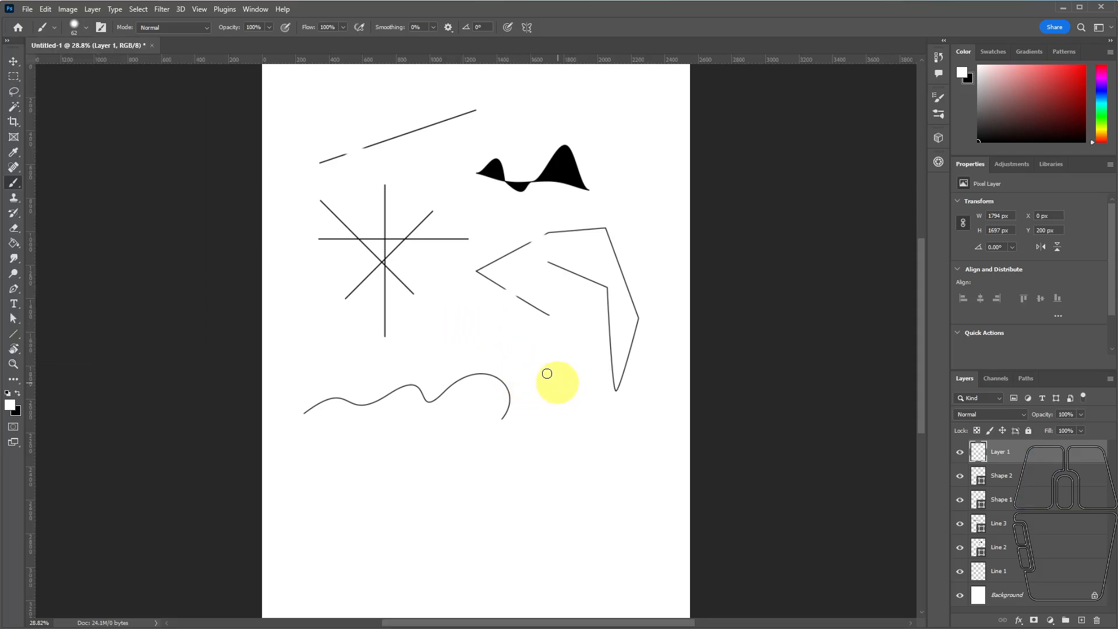
mouse_move(466, 334)
left_mouse_down()
mouse_move(530, 341)
mouse_move(509, 325)
mouse_move(530, 292)
mouse_move(532, 316)
mouse_move(544, 316)
mouse_move(526, 327)
left_mouse_up()
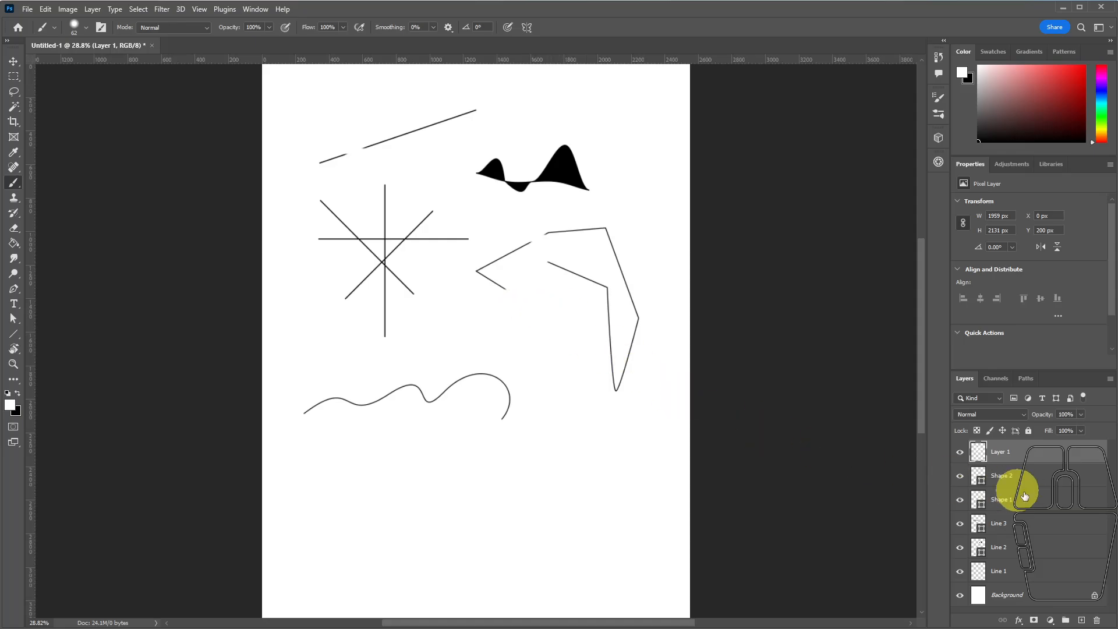
Toggle Layer 1's visibility repeatedly to compare the drawing with and without the white strokes.
left_click(960, 456)
left_click(960, 456)
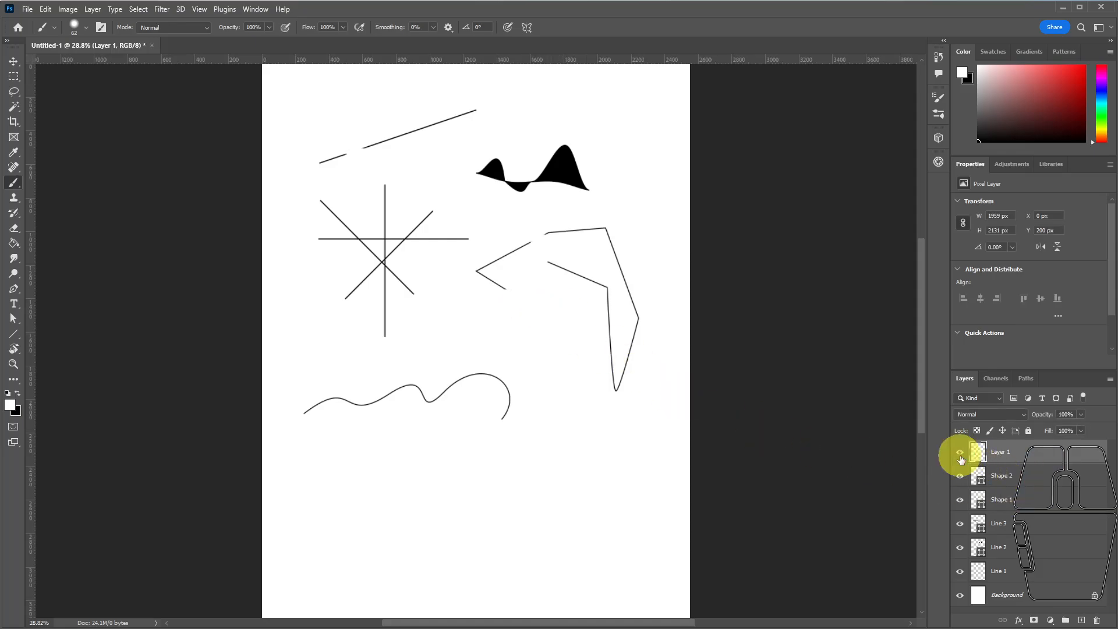
left_click(960, 456)
left_click(960, 456)
left_click(961, 457)
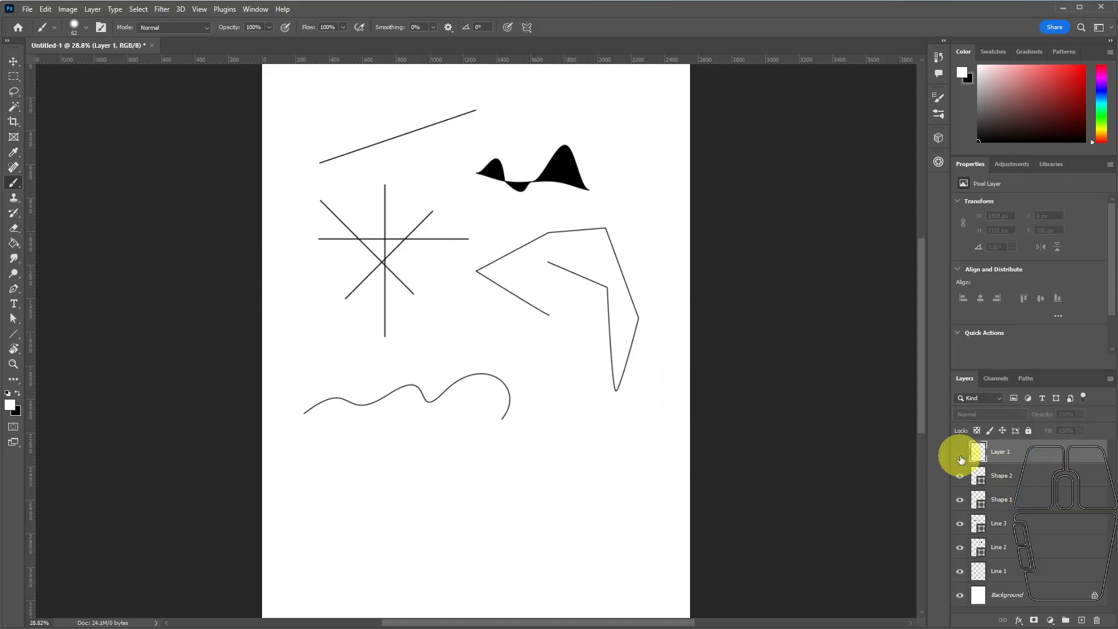
left_click(961, 458)
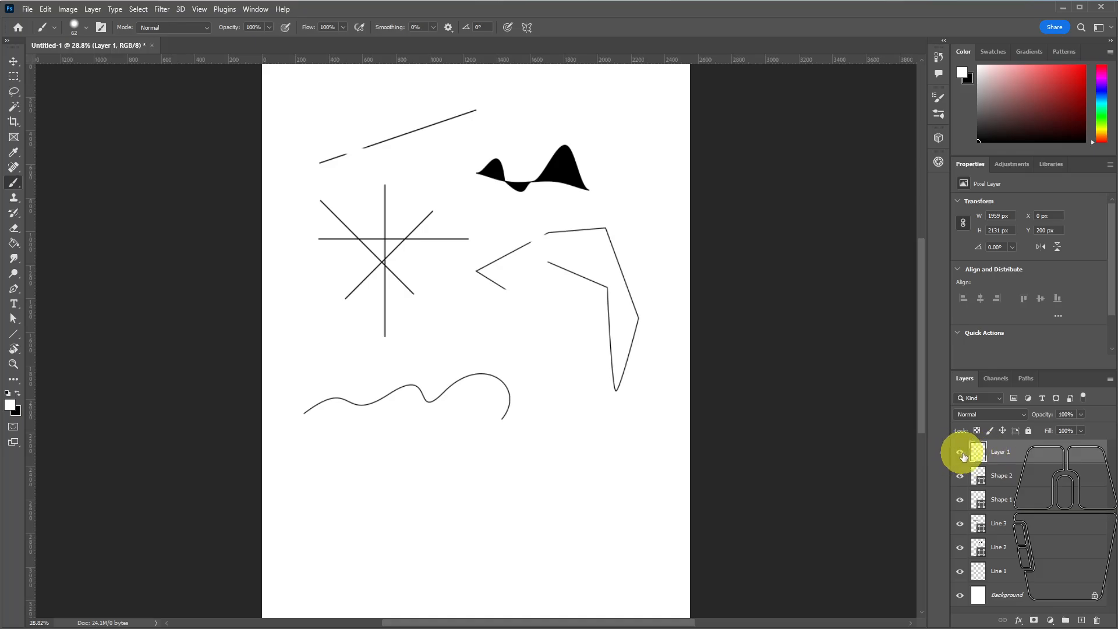
left_click(959, 452)
left_click(960, 452)
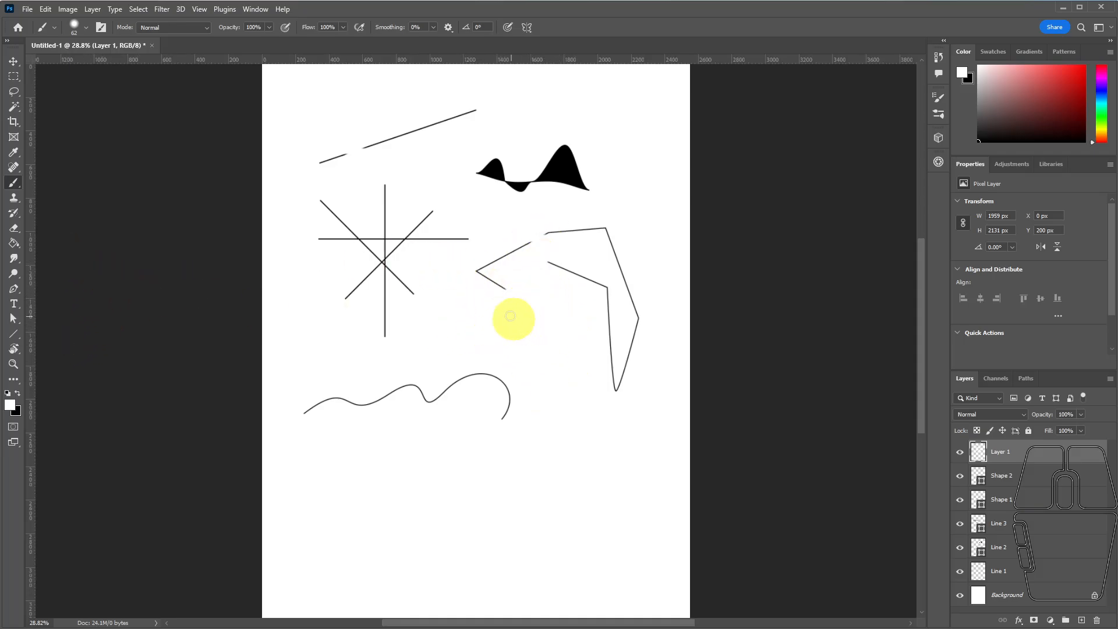
Reset the colors to a black foreground and paint two bent strokes around the lower part of the angular path.
left_click(7, 392)
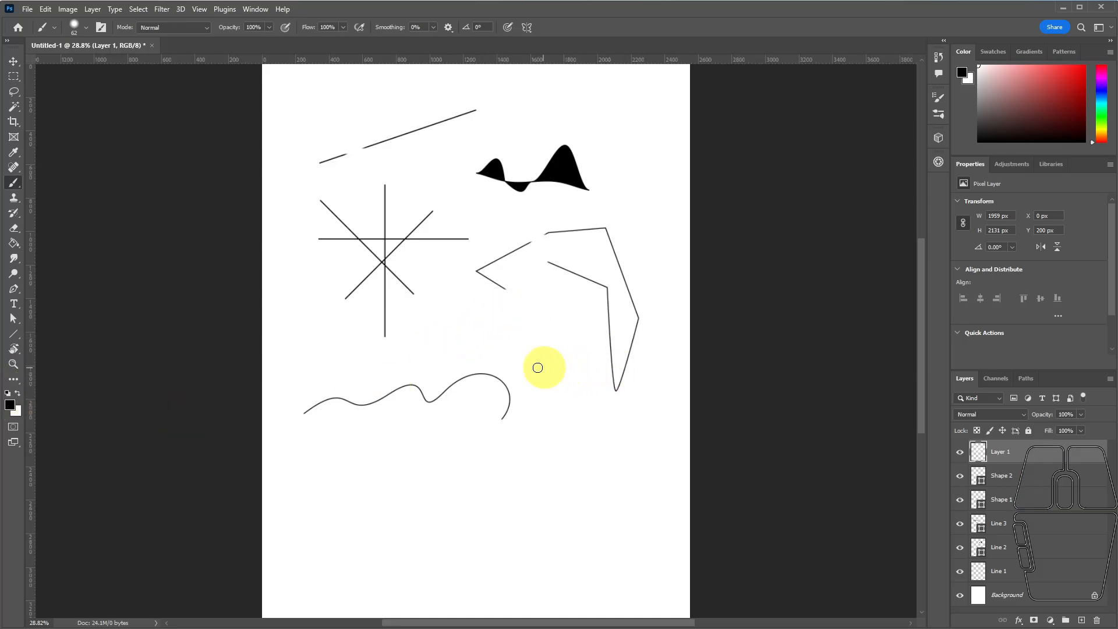
mouse_move(516, 358)
left_mouse_down()
mouse_move(576, 374)
mouse_move(600, 412)
left_mouse_up()
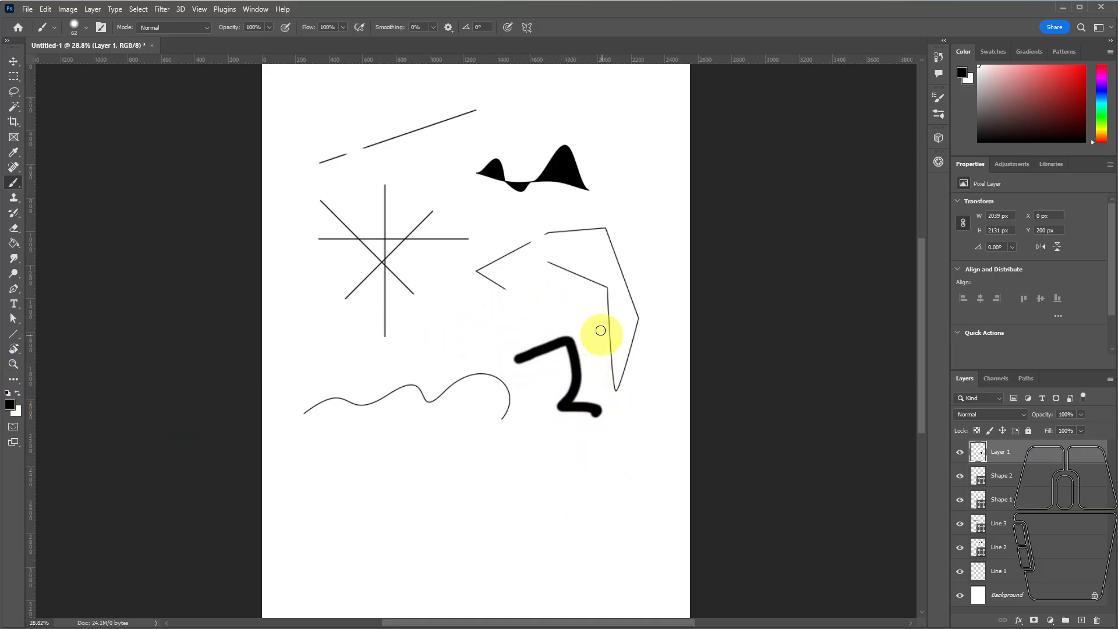
left_click_drag(582, 313, 641, 361)
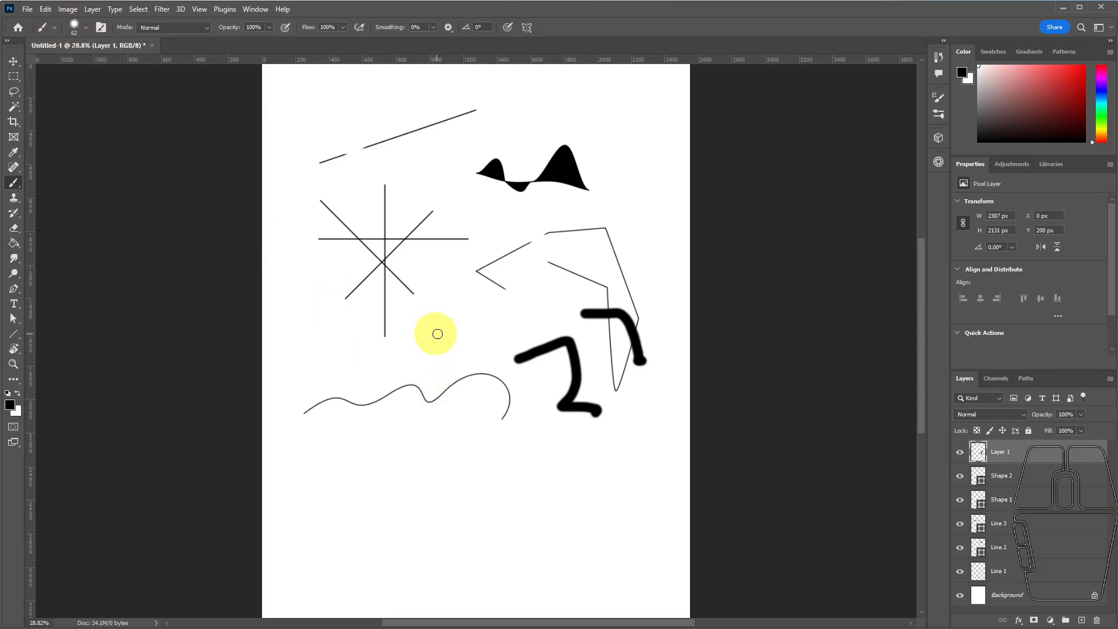
Enlarge the brush to 200 px and paint a thick, slightly rising stroke above the wavy curve.
key("bracketright")
key("bracketright")
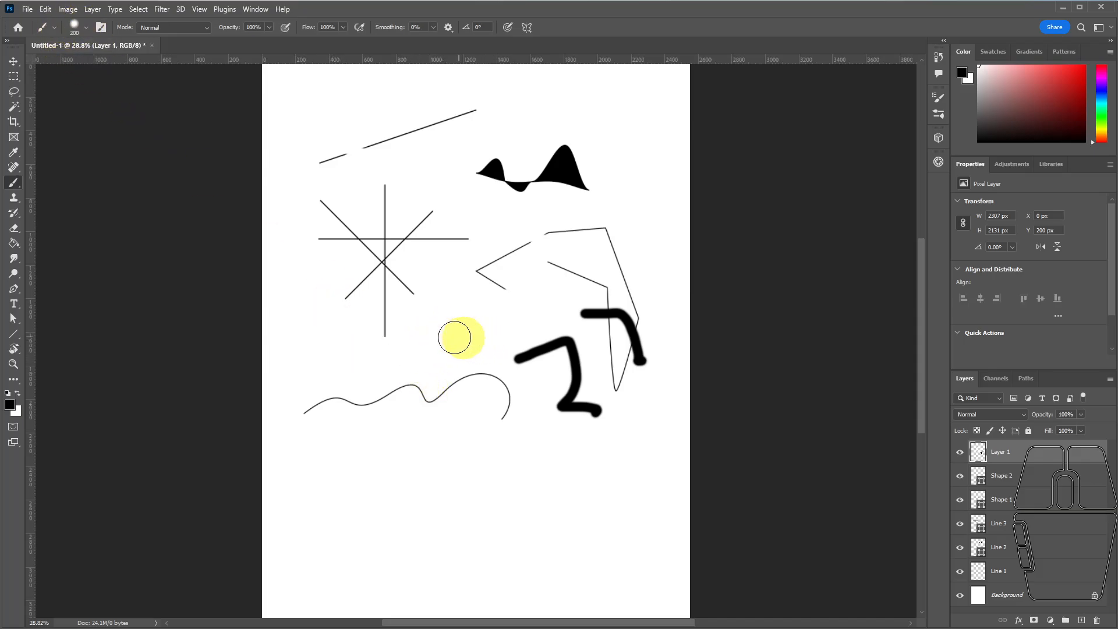
mouse_move(417, 348)
left_mouse_down()
mouse_move(479, 319)
mouse_move(520, 317)
left_mouse_up()
Reduce the brush to 60 px and paint a curved stroke crossing the lower bent black stroke.
key("bracketleft")
key("bracketleft")
key("bracketleft")
key("bracketleft")
key("bracketleft")
key("bracketleft")
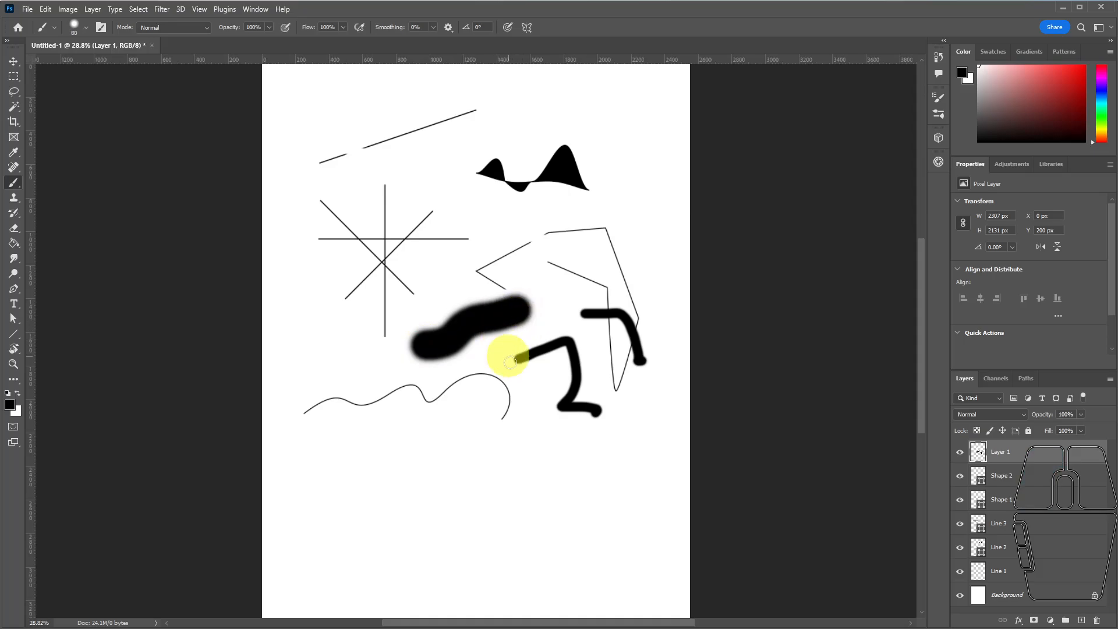
mouse_move(520, 377)
left_mouse_down()
mouse_move(564, 386)
mouse_move(555, 406)
mouse_move(512, 437)
left_mouse_up()
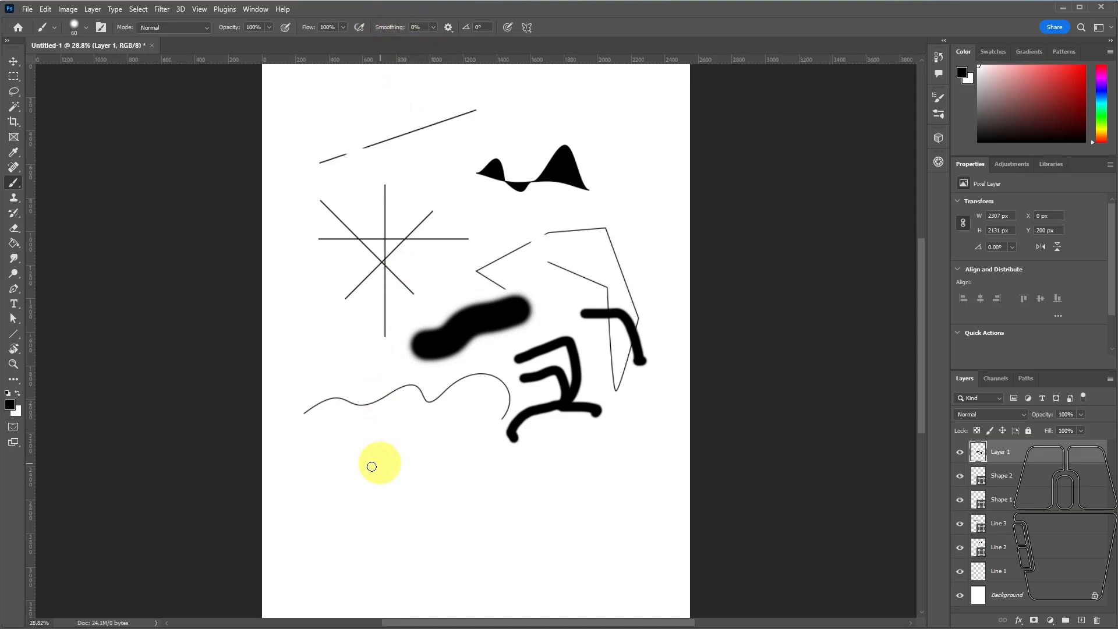
Paint a freehand figure eight below the wavy curve and a wavy stroke above the curve's start at 0% smoothing.
mouse_move(384, 516)
left_mouse_down()
mouse_move(347, 469)
mouse_move(382, 457)
mouse_move(364, 515)
left_mouse_up()
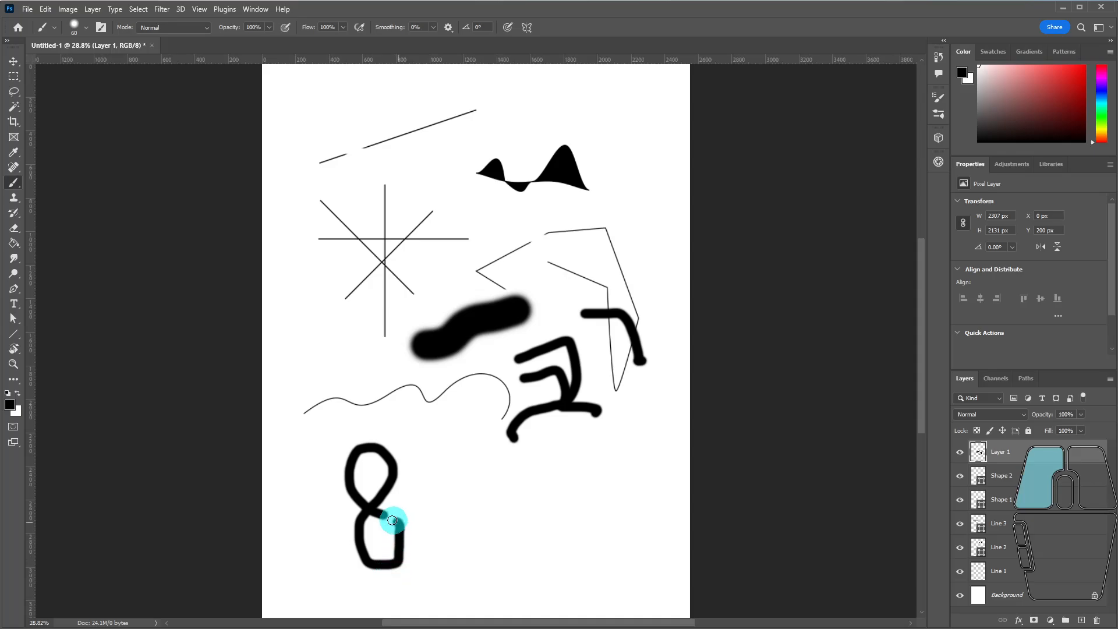
left_click_drag(392, 520, 375, 524)
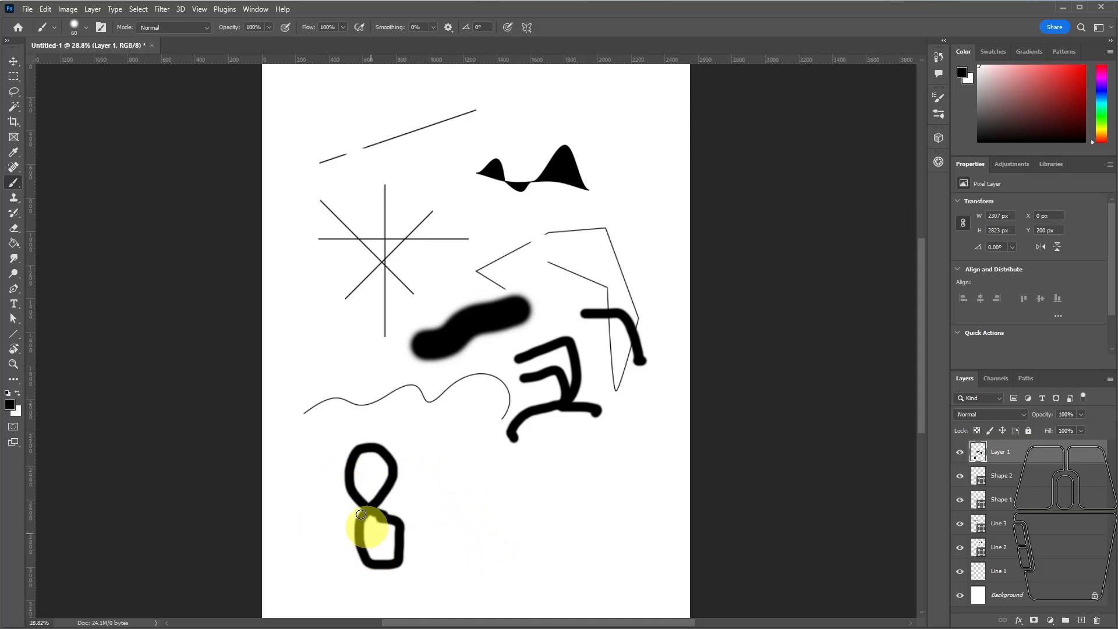
mouse_move(294, 372)
left_mouse_down()
mouse_move(333, 335)
mouse_move(362, 374)
mouse_move(380, 358)
left_mouse_up()
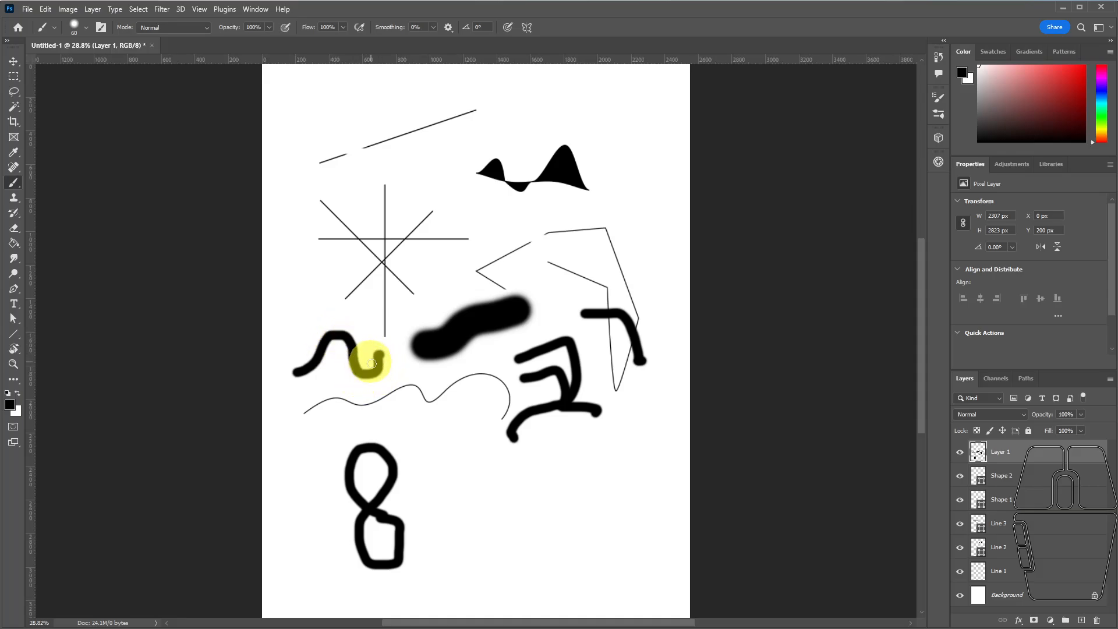
Set the brush smoothing to 62% and paint a second figure eight beside the first one.
left_click(433, 27)
left_click_drag(432, 43, 448, 44)
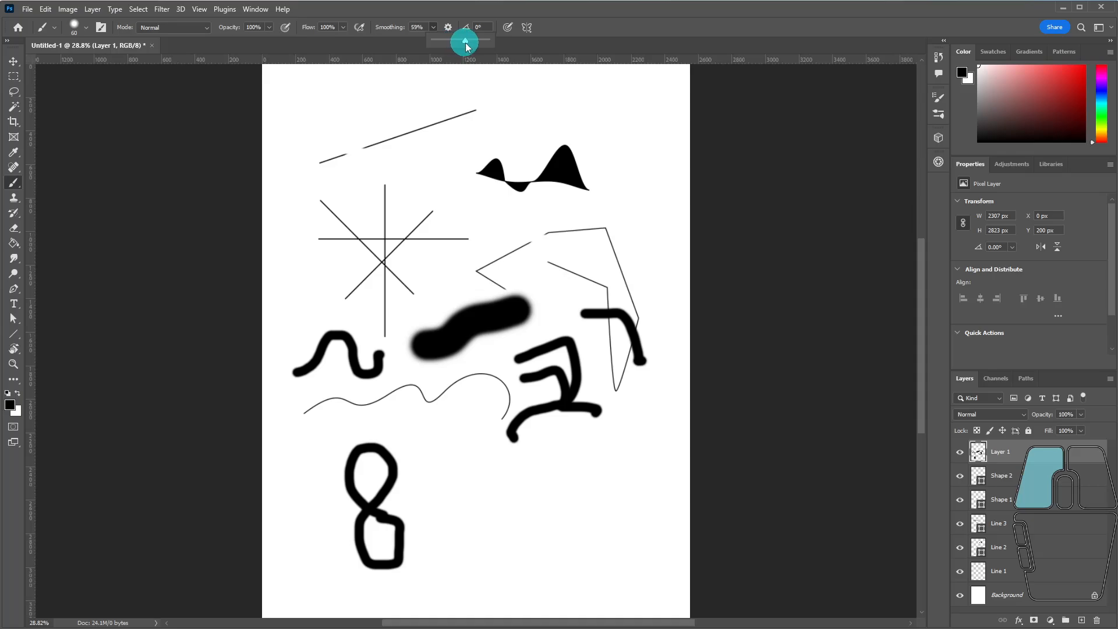
left_click_drag(468, 44, 467, 42)
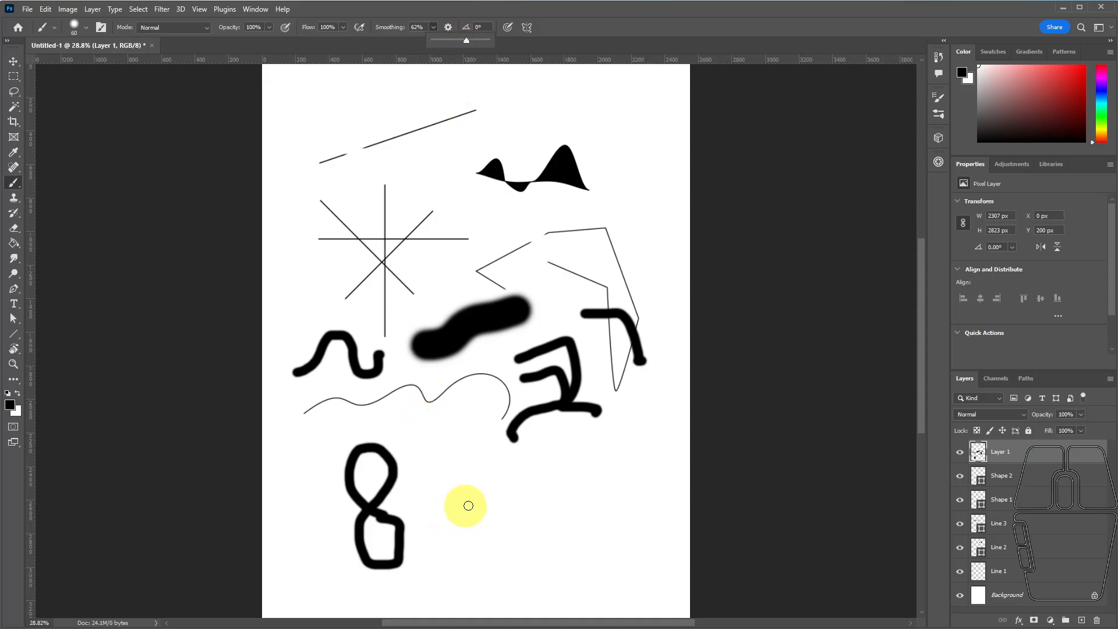
mouse_move(471, 506)
left_mouse_down()
mouse_move(455, 464)
mouse_move(469, 446)
mouse_move(512, 454)
mouse_move(523, 489)
mouse_move(513, 505)
mouse_move(439, 534)
mouse_move(460, 575)
mouse_move(487, 577)
mouse_move(503, 558)
mouse_move(500, 523)
mouse_move(463, 495)
left_mouse_up()
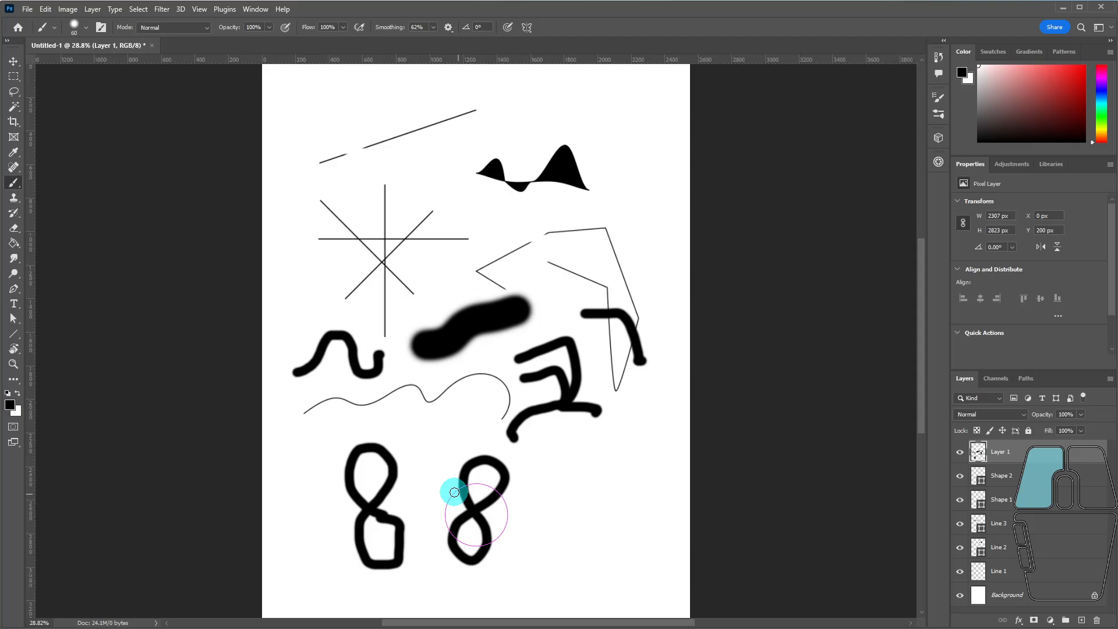
left_click_drag(455, 492, 446, 488)
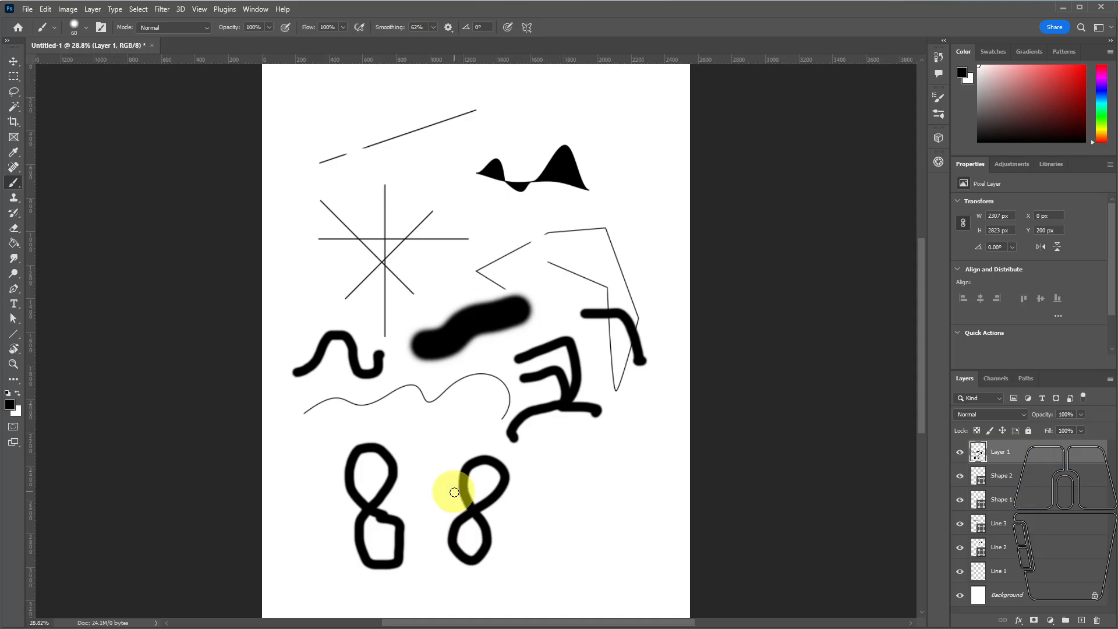
Turn Pulled String Mode off and back on in the brush smoothing options.
left_click(449, 28)
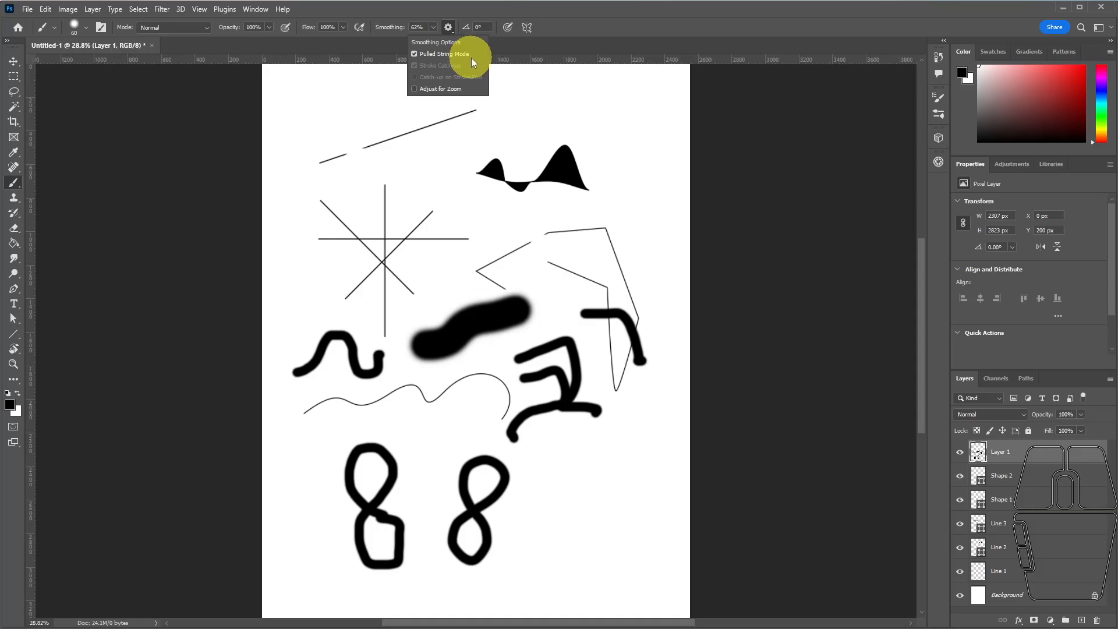
left_click(414, 53)
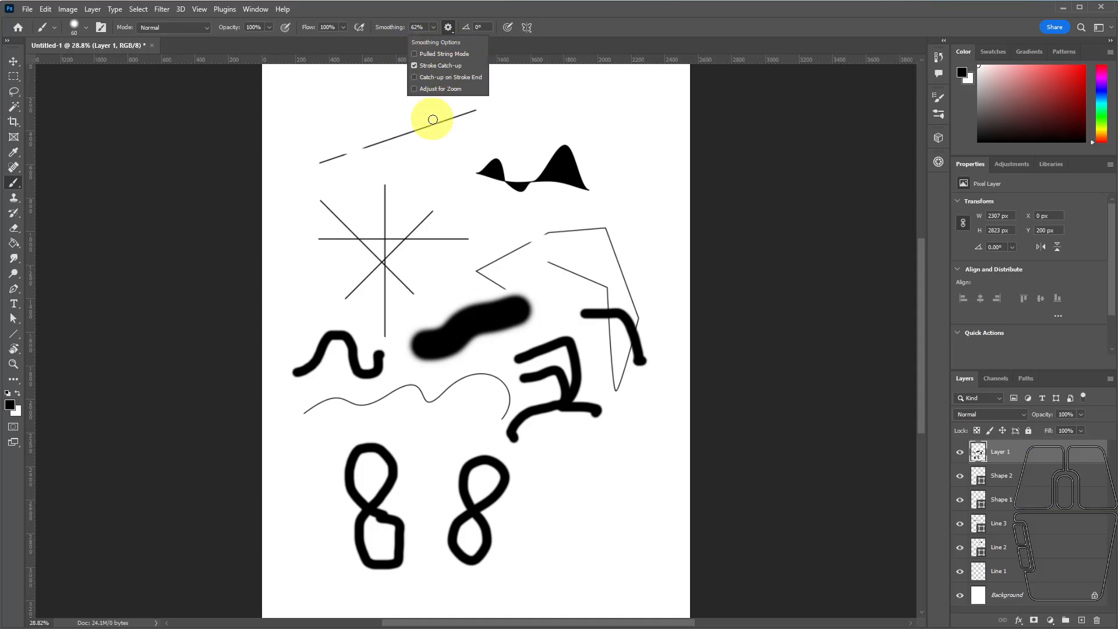
left_click(413, 54)
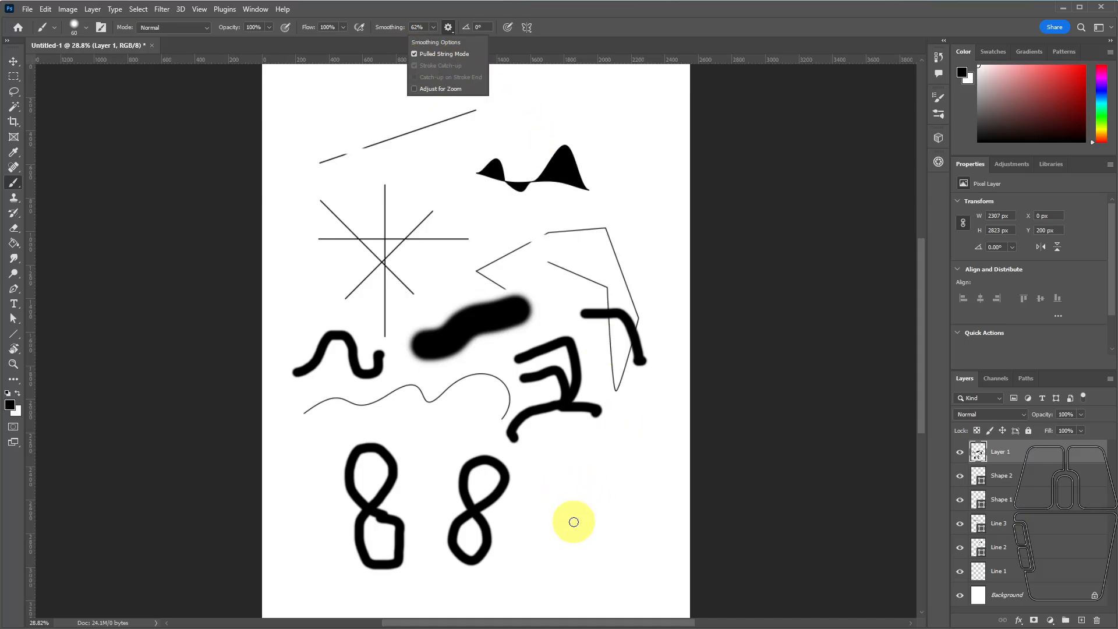
left_click(453, 12)
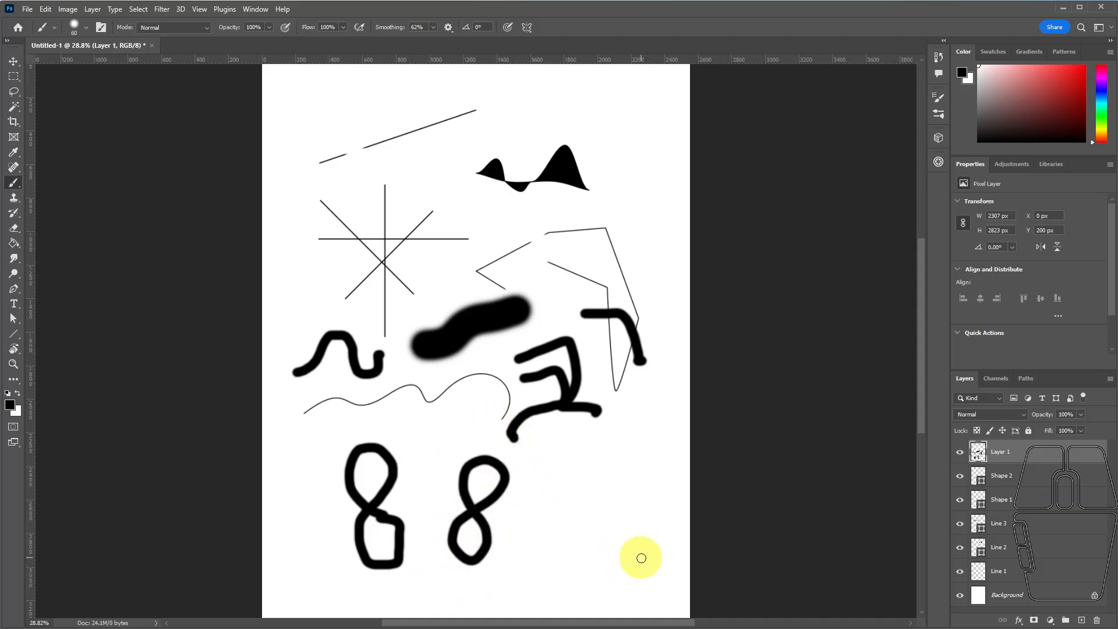
Paint a zigzag stroke beside the second figure eight and a gentle wave below it at 62% smoothing.
mouse_move(521, 530)
left_mouse_down()
mouse_move(558, 454)
mouse_move(572, 555)
mouse_move(597, 448)
mouse_move(615, 541)
mouse_move(630, 466)
left_mouse_up()
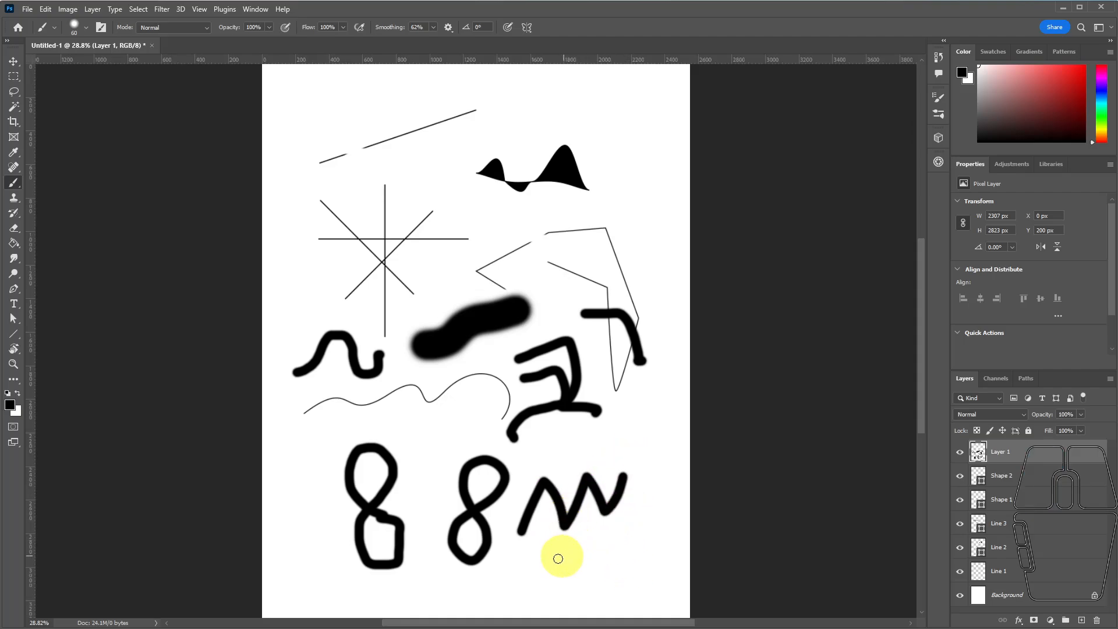
mouse_move(512, 584)
left_mouse_down()
mouse_move(566, 564)
mouse_move(595, 576)
mouse_move(598, 593)
mouse_move(633, 575)
mouse_move(643, 541)
left_mouse_up()
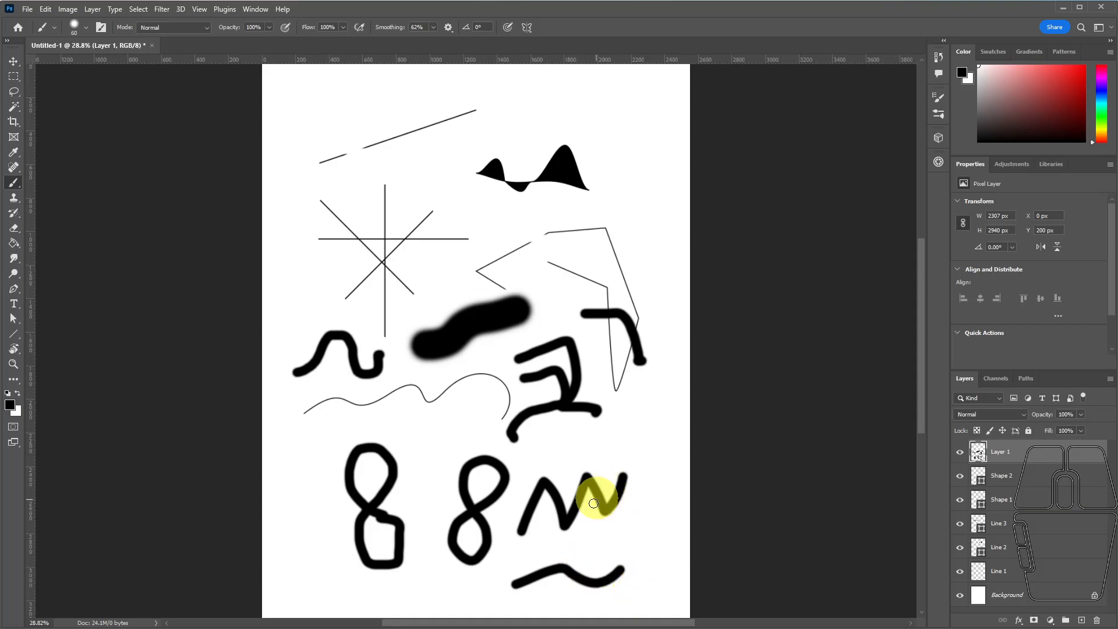
Lower the brush smoothing to 8% and paint another zigzag stroke just above the previous zigzag.
left_click(434, 27)
left_click_drag(432, 41, 405, 40)
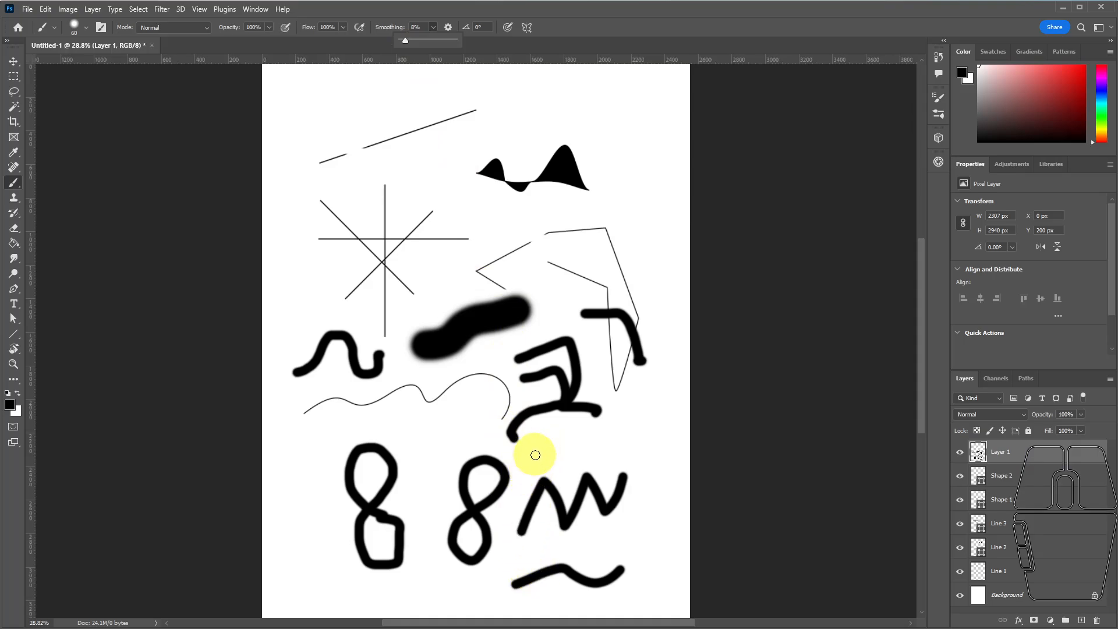
mouse_move(536, 455)
left_mouse_down()
mouse_move(554, 412)
mouse_move(557, 450)
mouse_move(598, 412)
mouse_move(607, 457)
mouse_move(622, 423)
mouse_move(628, 462)
mouse_move(646, 404)
mouse_move(651, 479)
left_mouse_up()
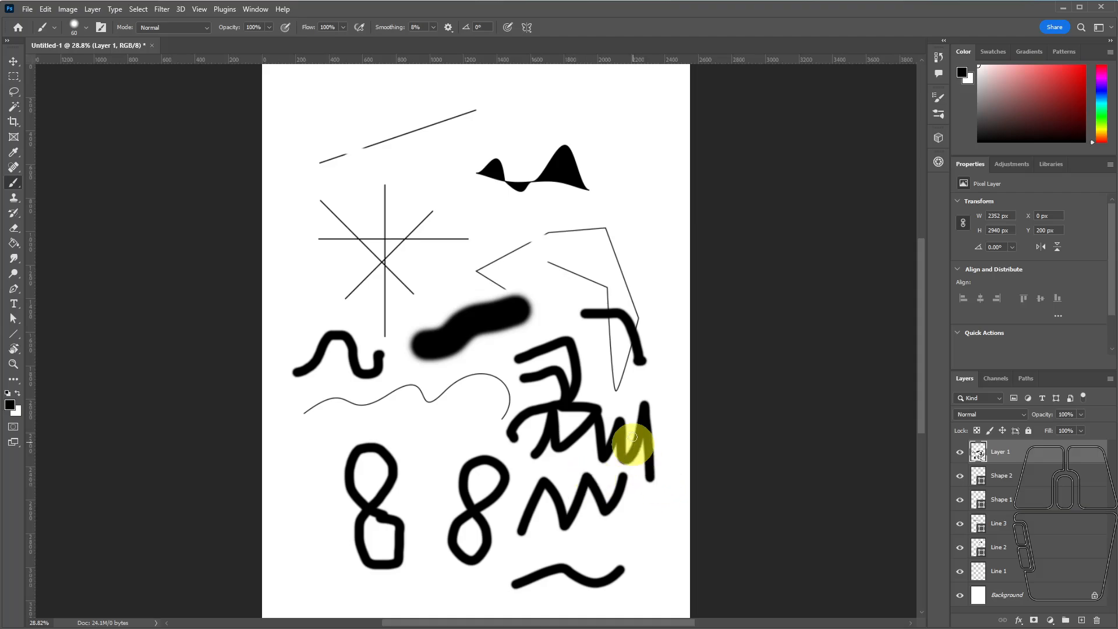